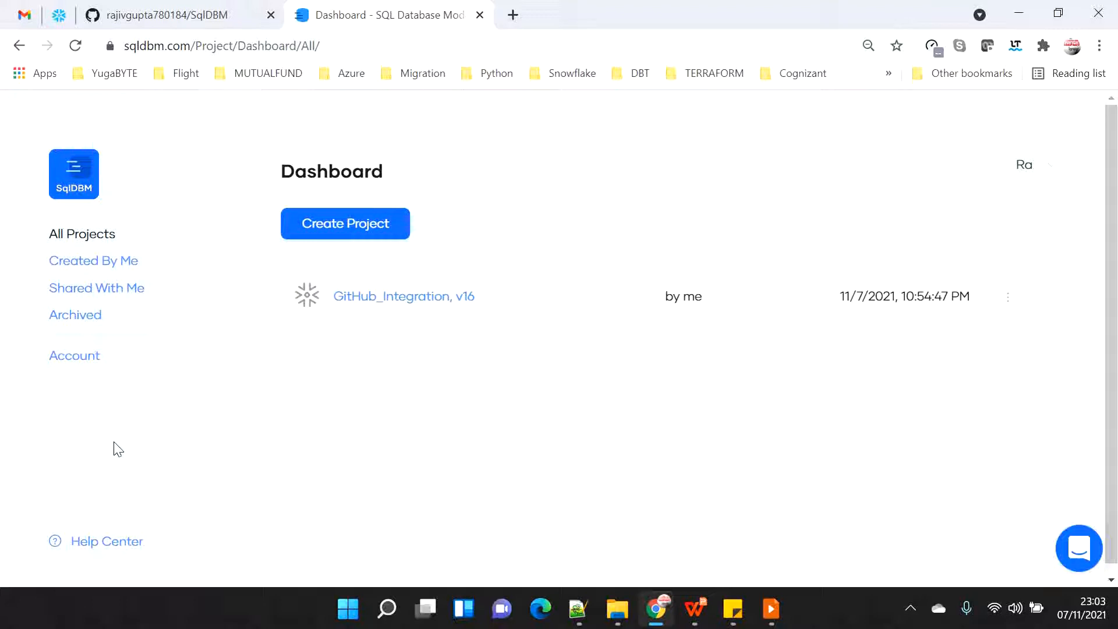
Open the account's Integrations settings and inspect the repository link configured for the GitHub_Integration project
click(70, 360)
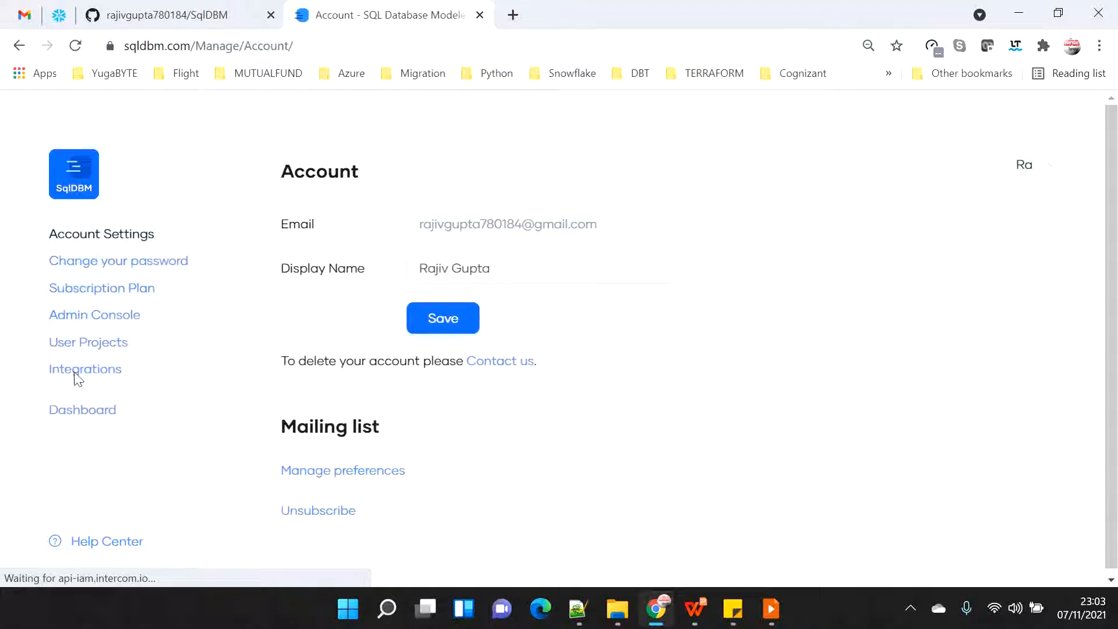
click(80, 376)
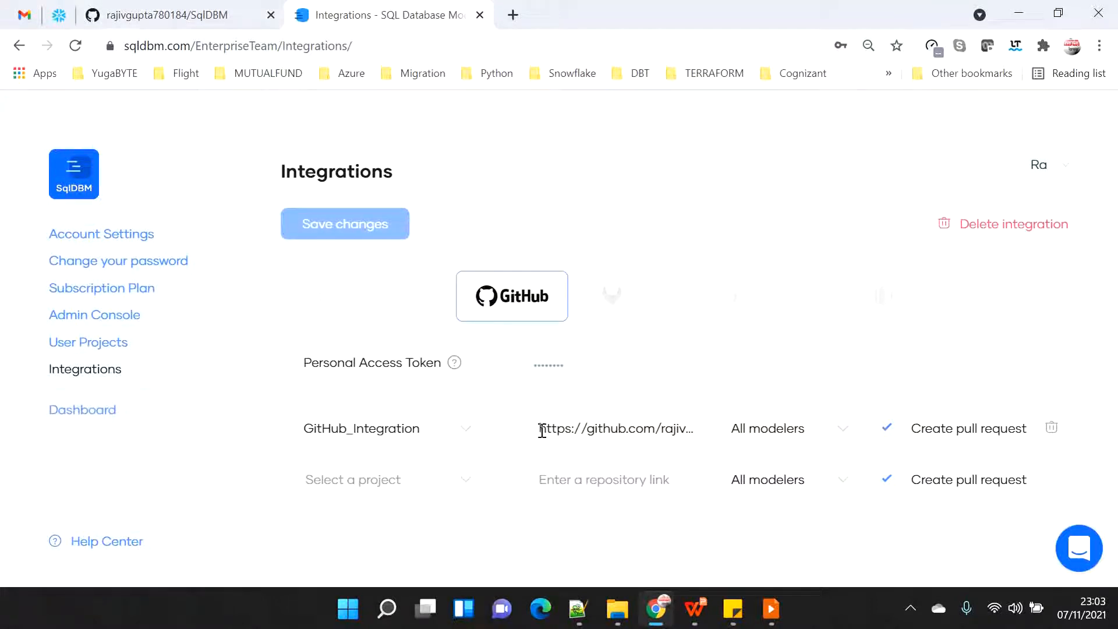
drag(541, 429, 723, 432)
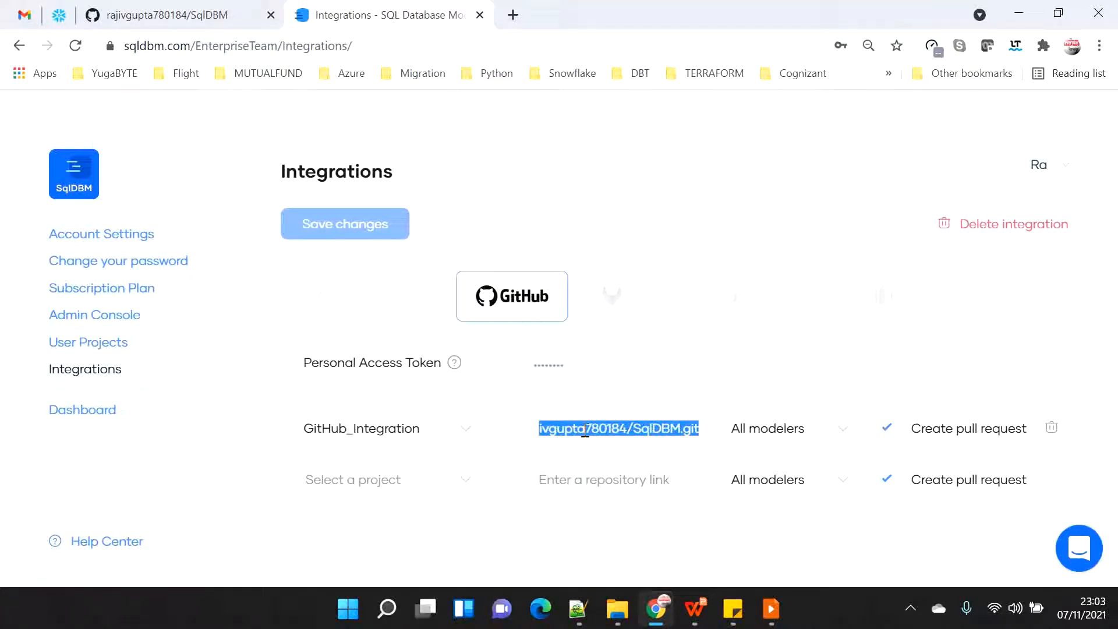
drag(559, 432, 710, 431)
Switch to GitHub and inspect the HTTPS clone URL of the SqlDBM repository
click(137, 4)
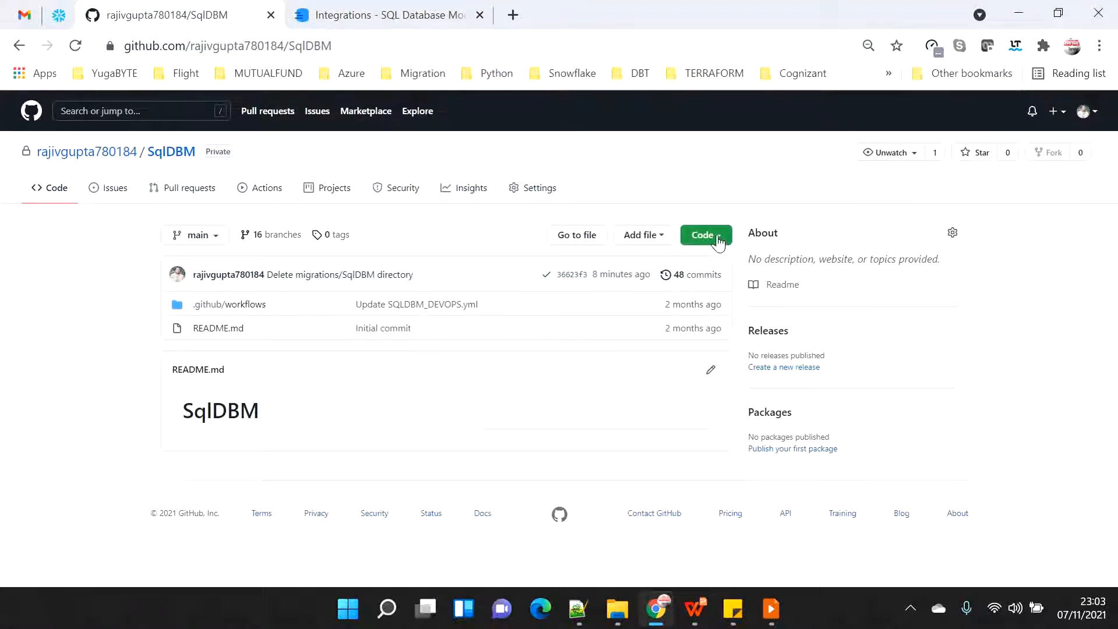
click(717, 235)
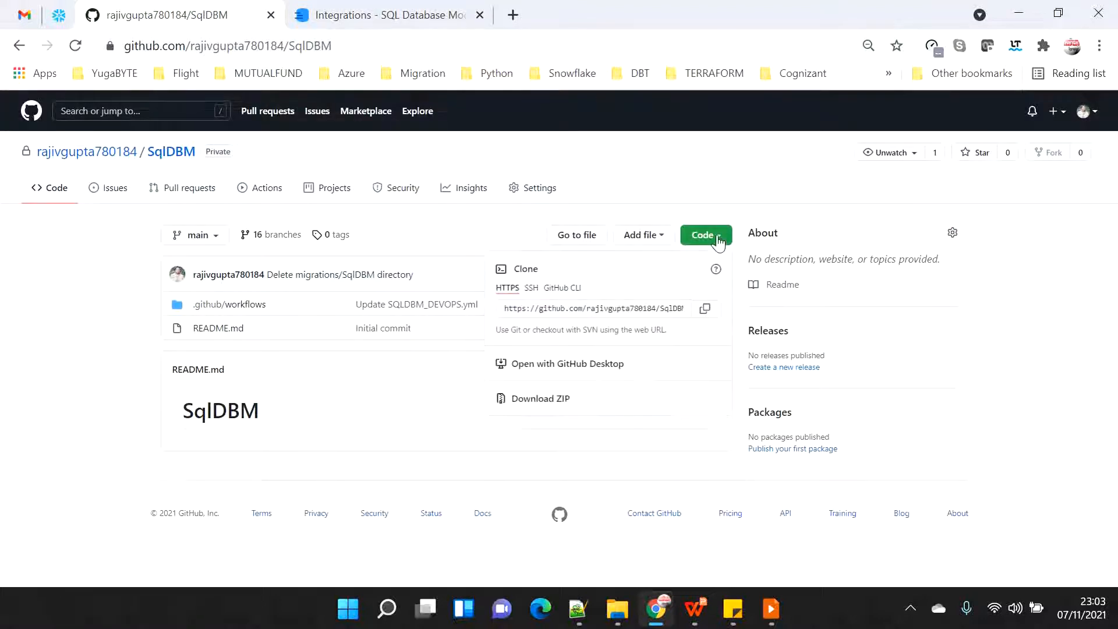
click(506, 310)
click(653, 308)
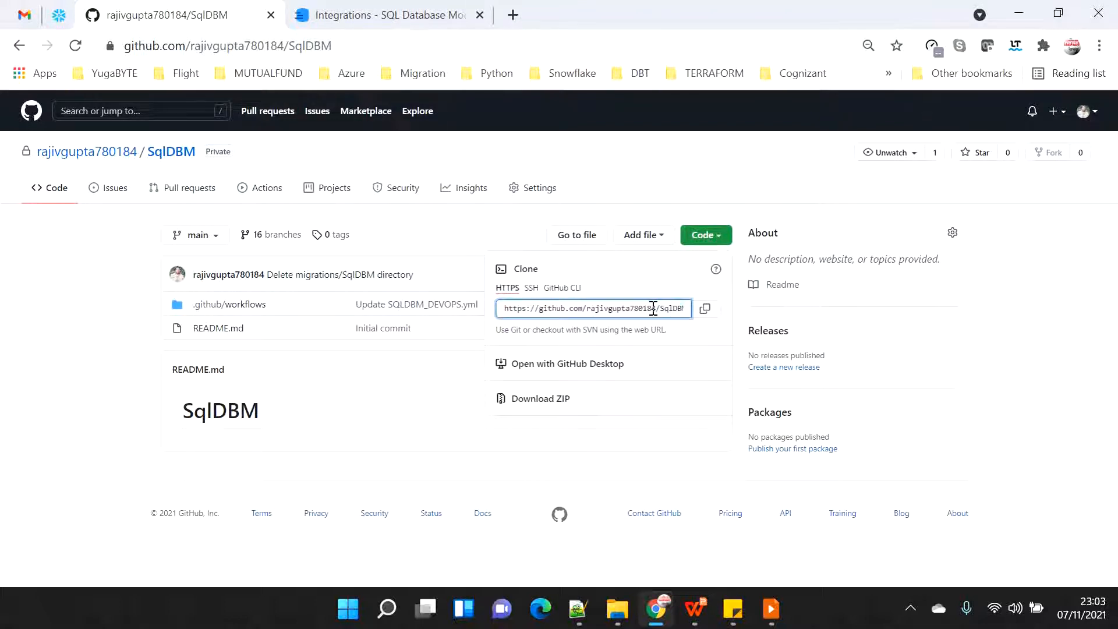
drag(653, 308, 703, 312)
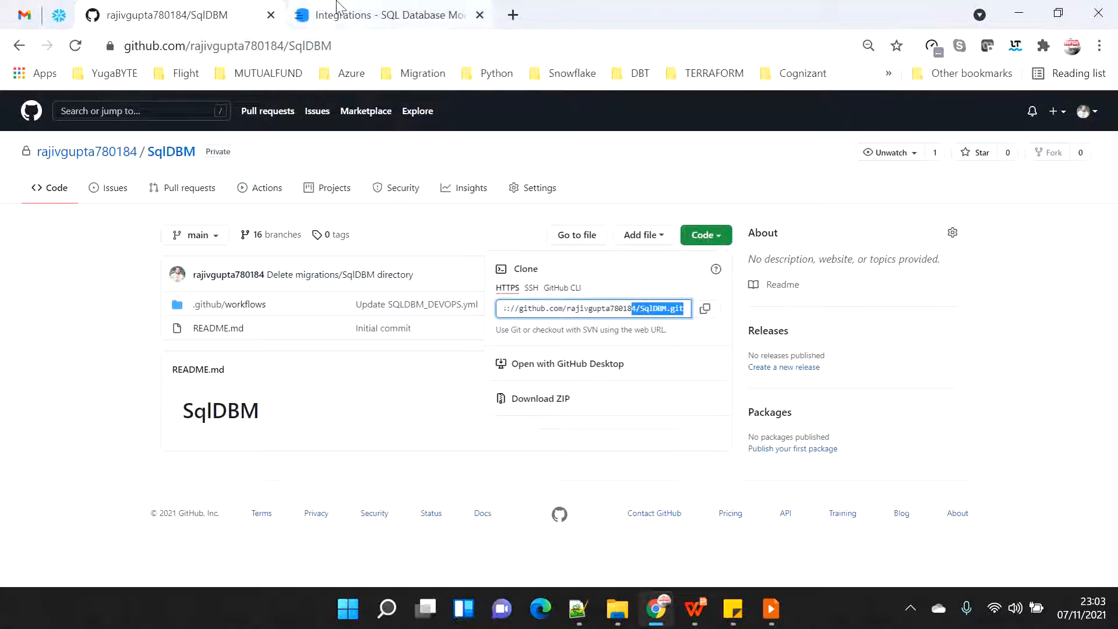
click(910, 608)
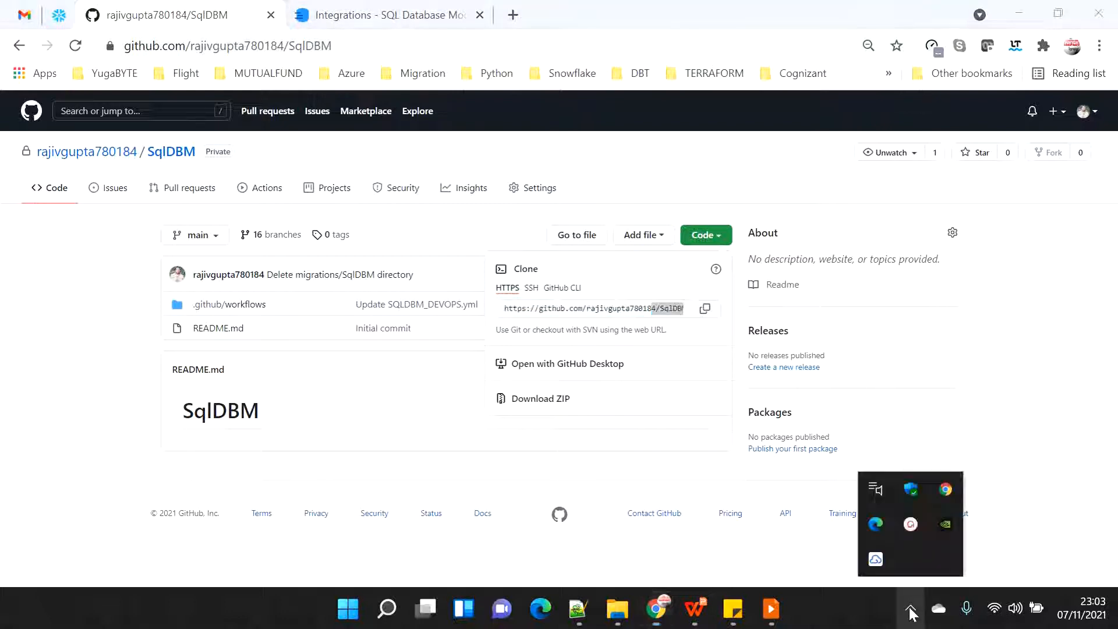
click(911, 525)
click(964, 467)
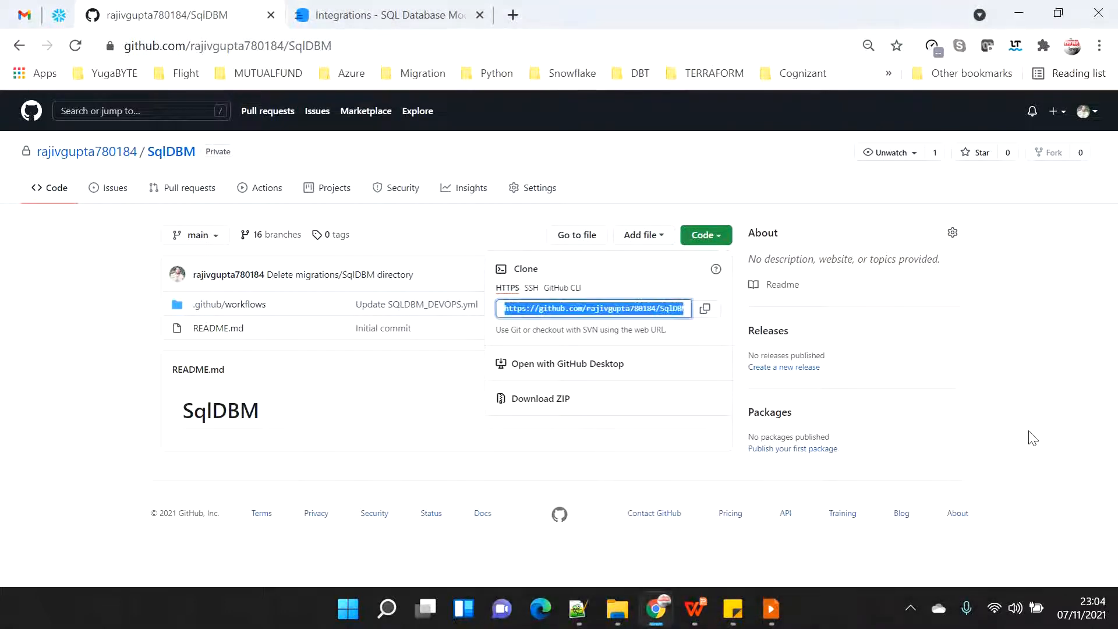
Select the full HTTPS clone URL and compare it with the GitHub_Integration repository link in SqlDBM's integration settings
click(504, 309)
drag(504, 309, 691, 309)
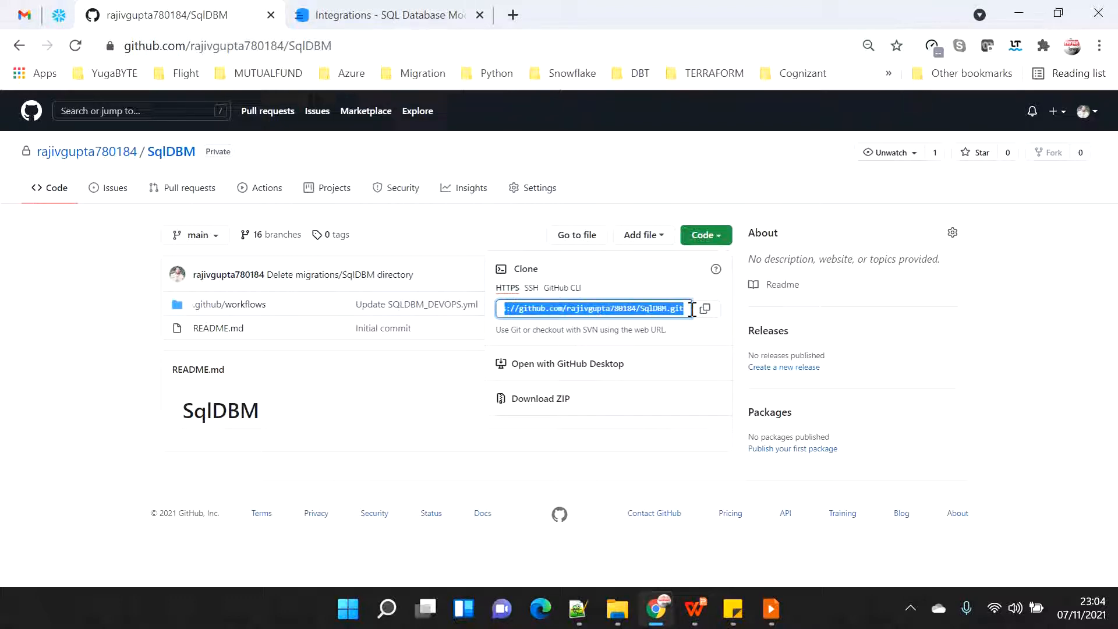
click(362, 16)
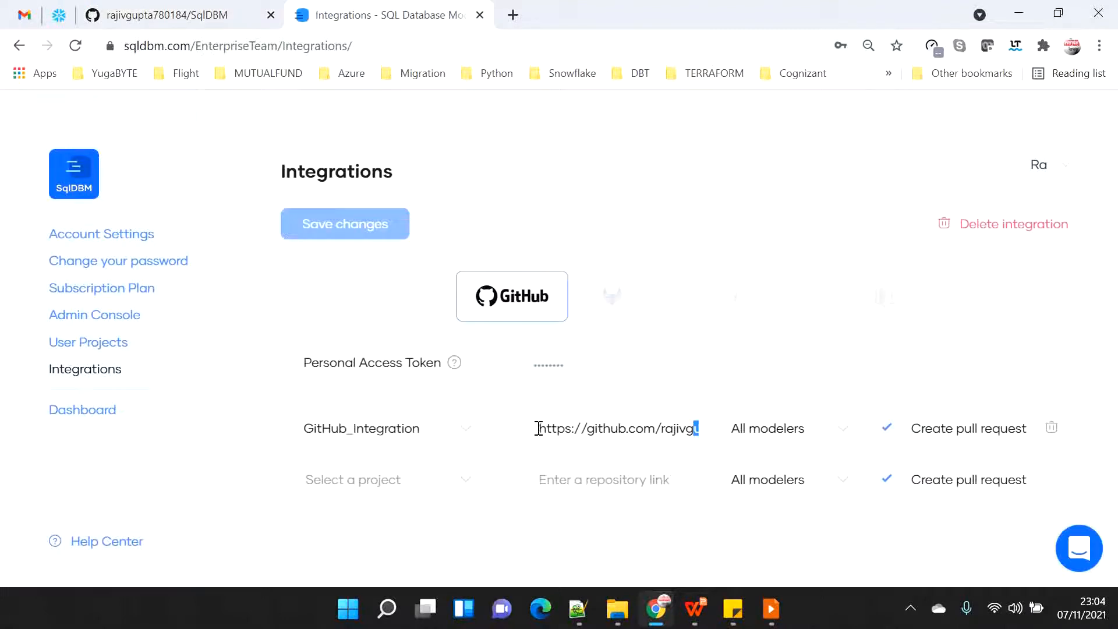
drag(539, 429, 757, 436)
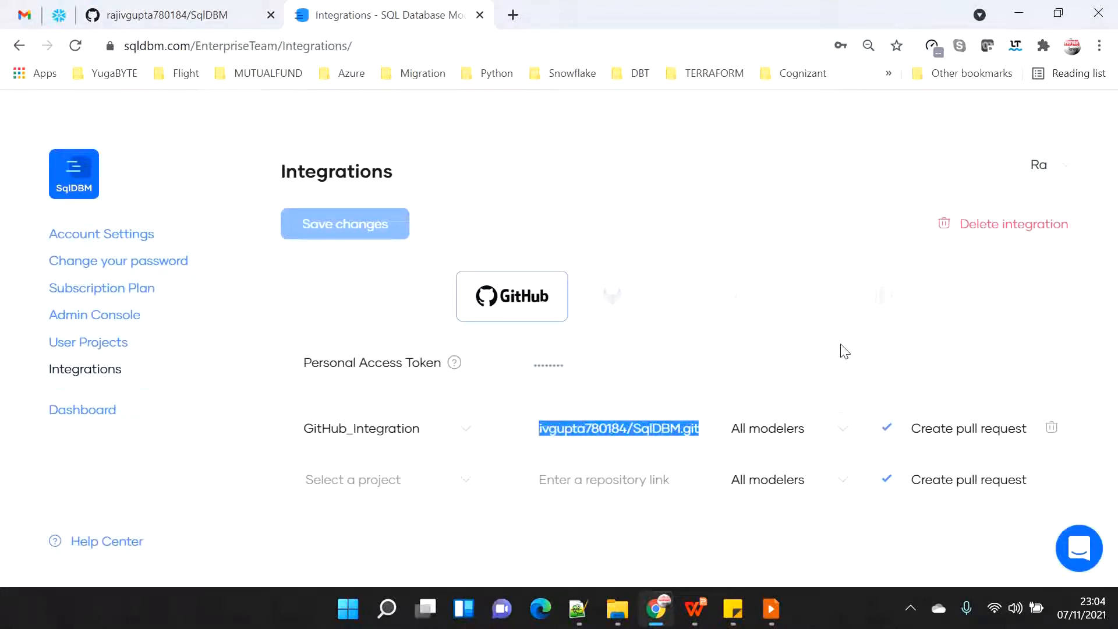
Return to the SqlDBM dashboard and open the GitHub_Integration, v16 project
click(68, 415)
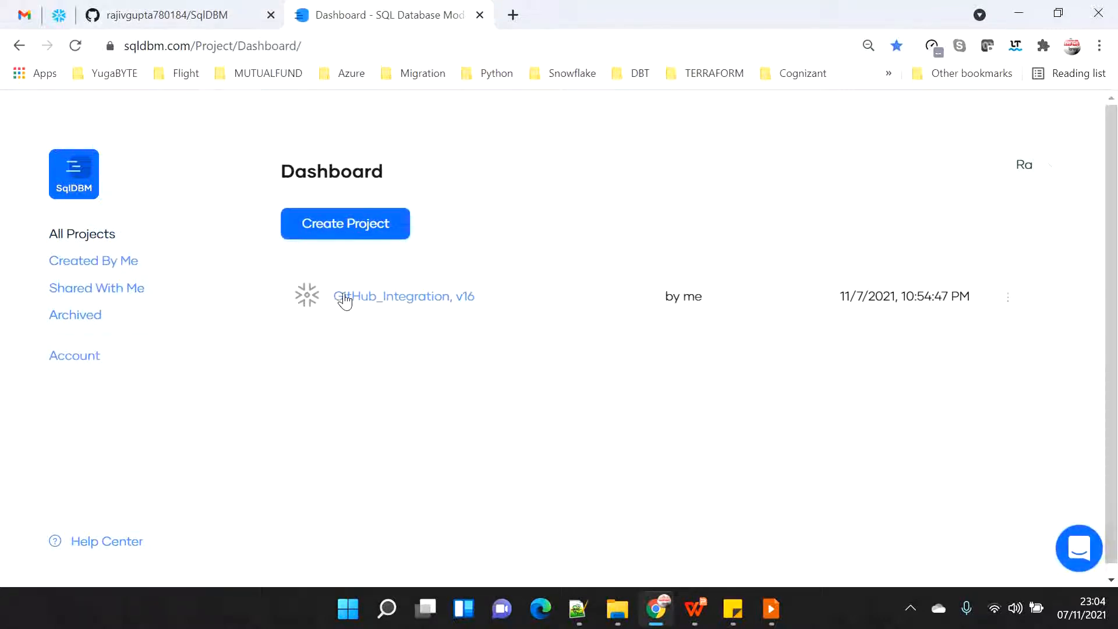
click(439, 298)
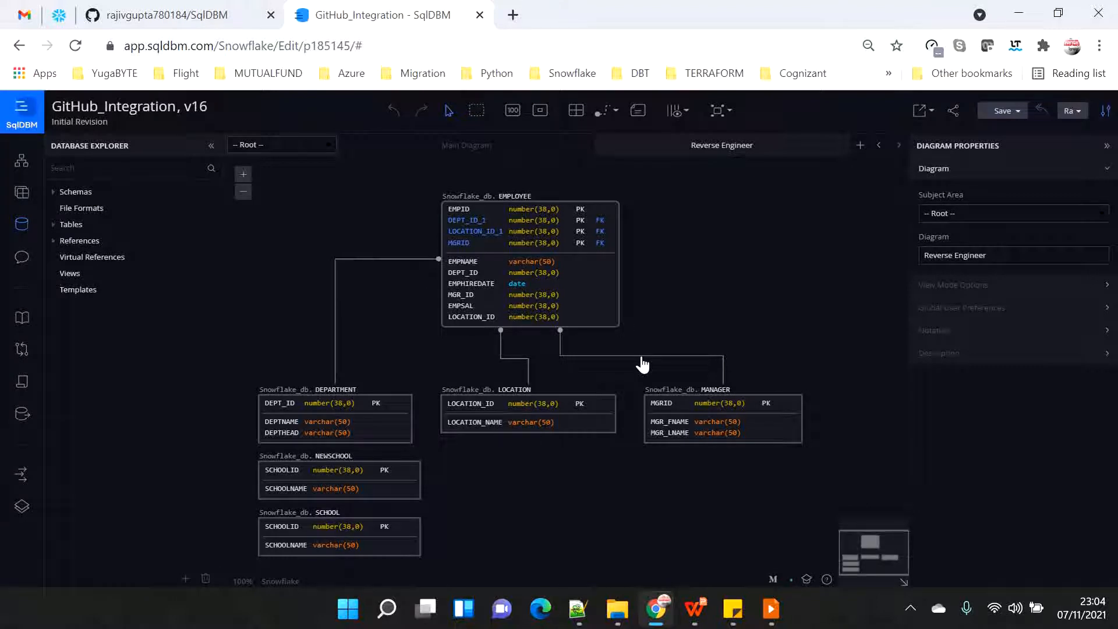
Switch to the GitHub repository and open the SQLDBM_DEVOPS.yml workflow file from the .github/workflows folder
click(149, 7)
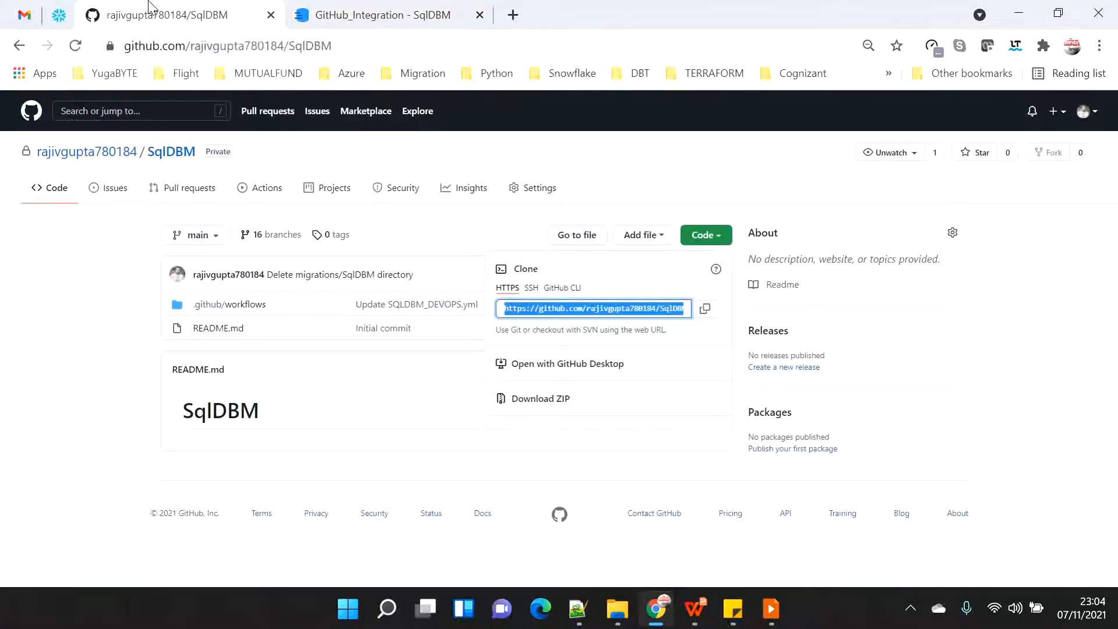
click(52, 189)
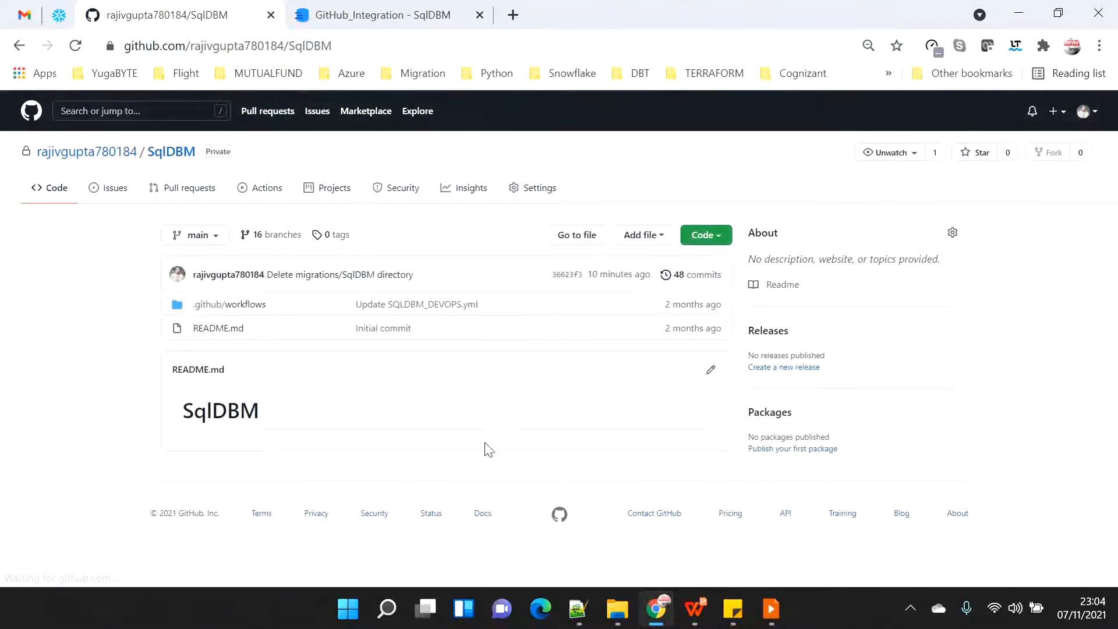
click(224, 311)
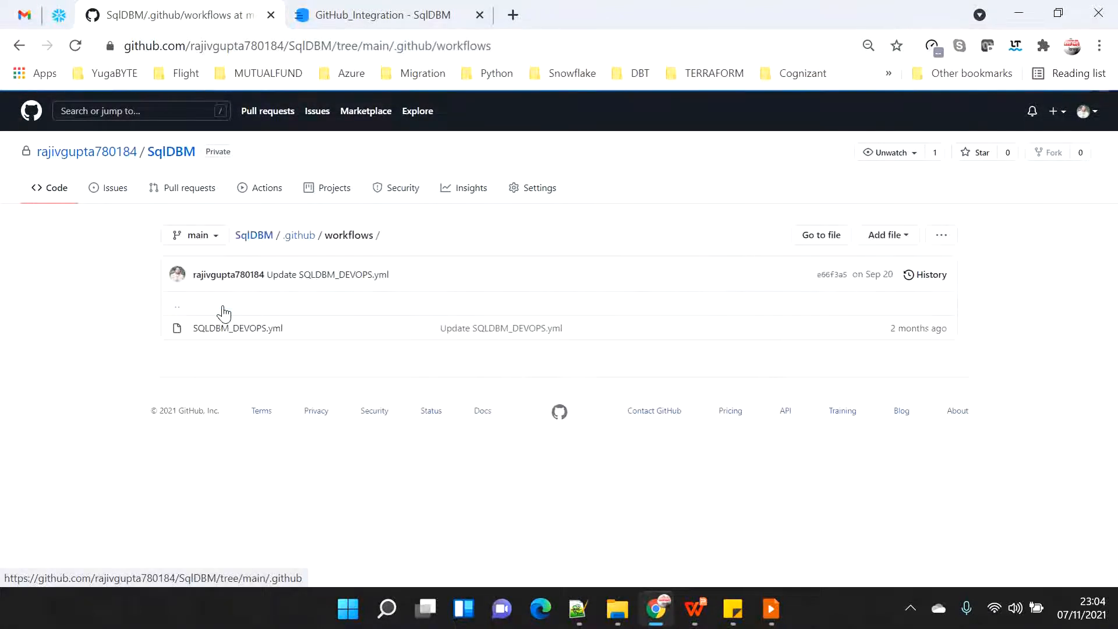
click(231, 329)
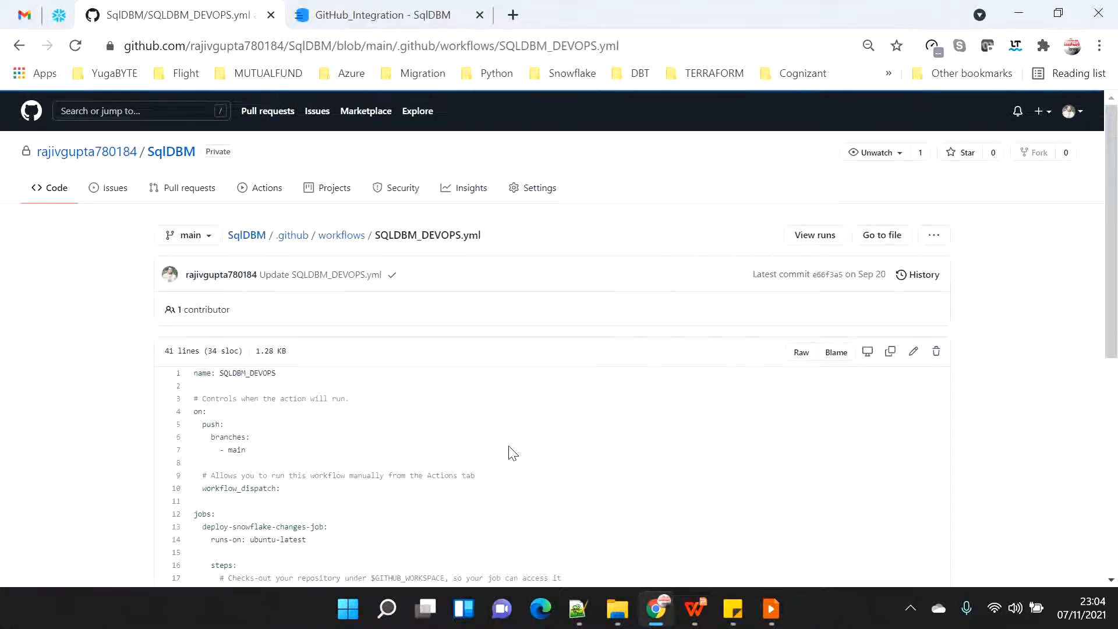
Examine the workflow's push trigger on the main branch and its schemachange command, and return to the repository's root
scroll(256, 368, down, 2)
drag(257, 367, 180, 324)
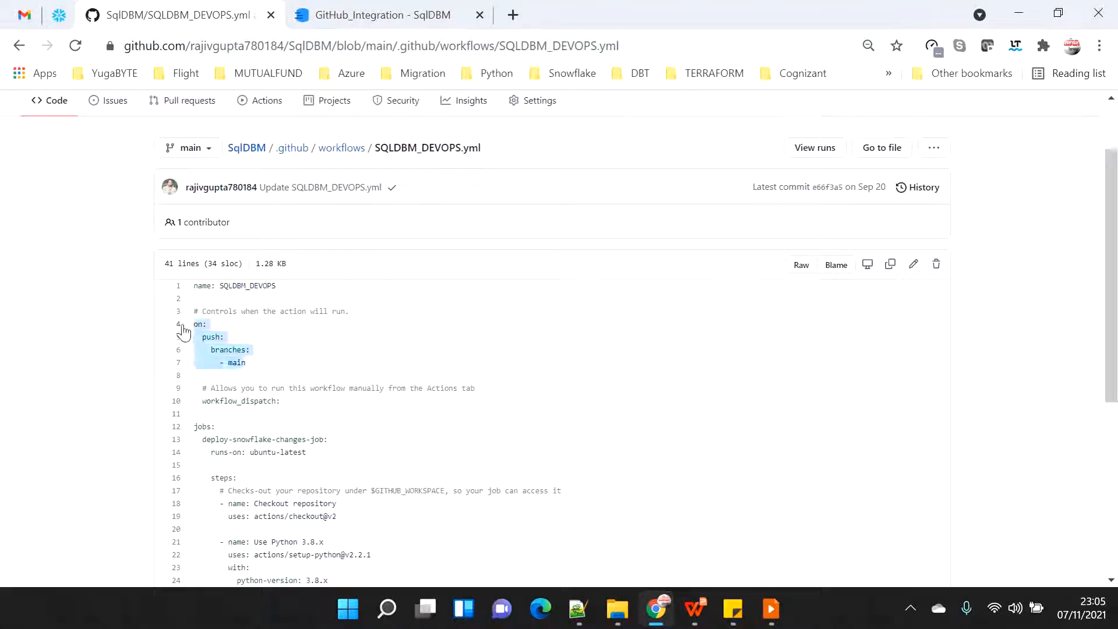
scroll(418, 352, down, 6)
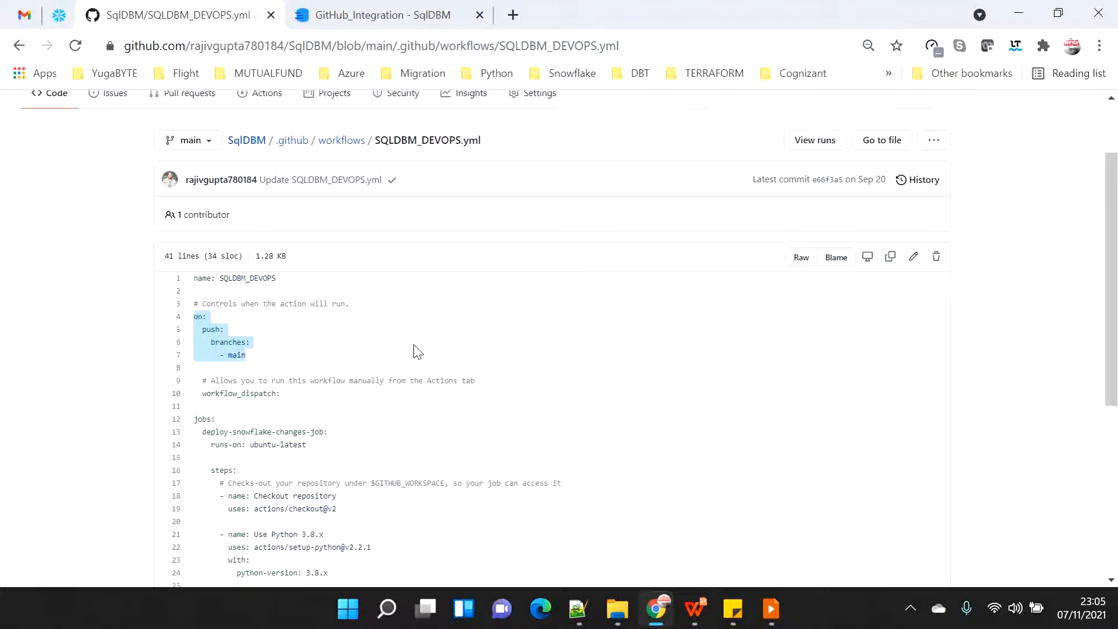
drag(245, 463, 588, 460)
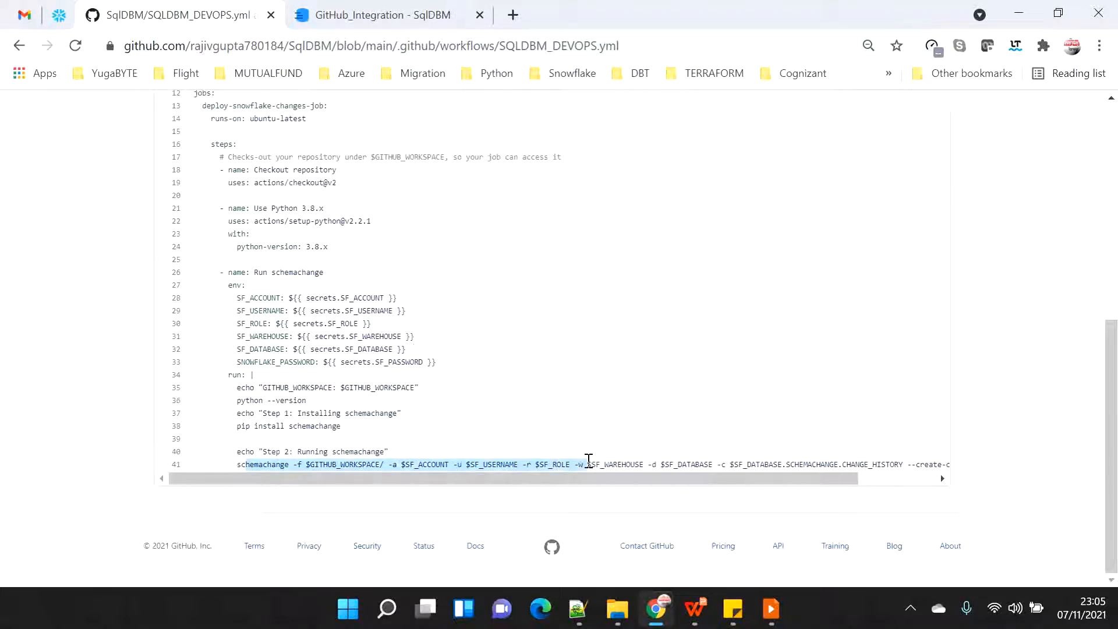
scroll(584, 349, up, 6)
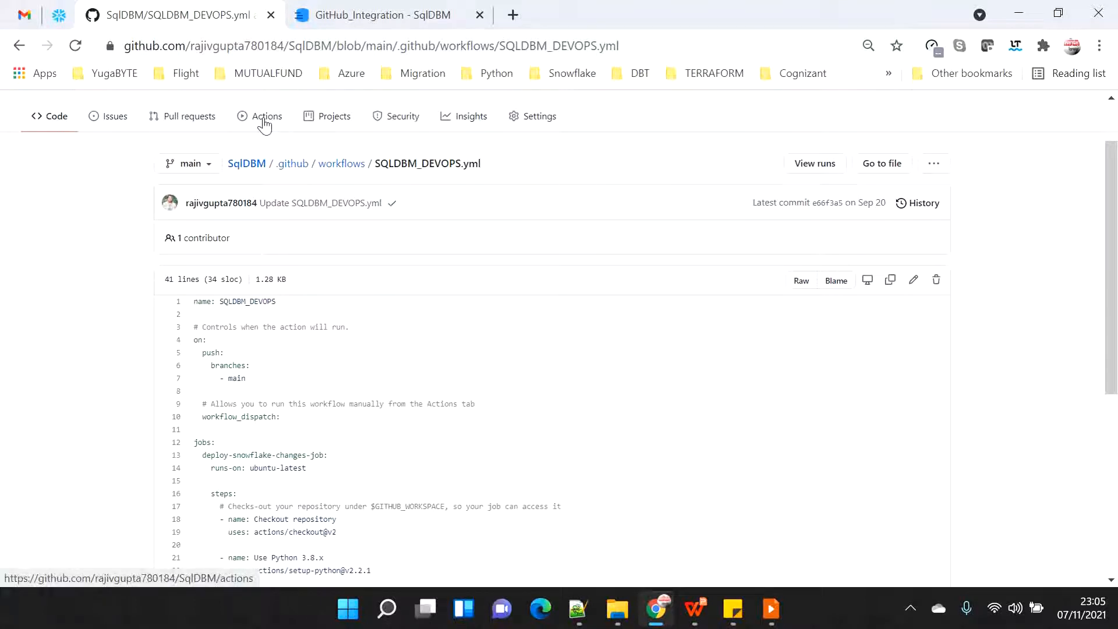
click(53, 120)
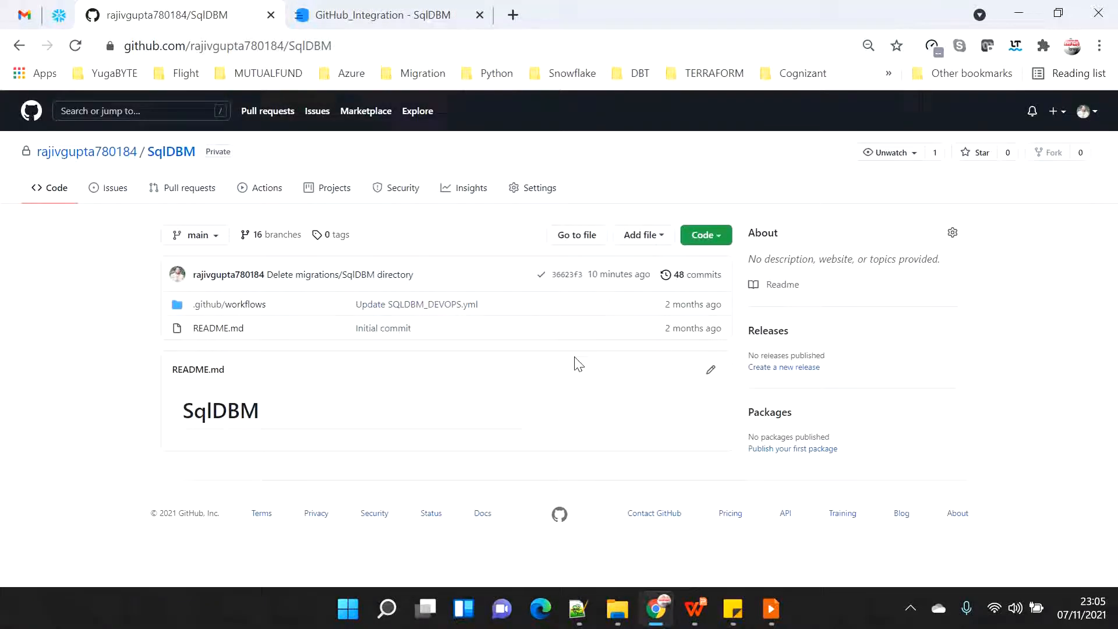
Switch to the Snowflake worksheet and review the statement creating schema Snowflake_db and its target database DEMO_DB
click(59, 17)
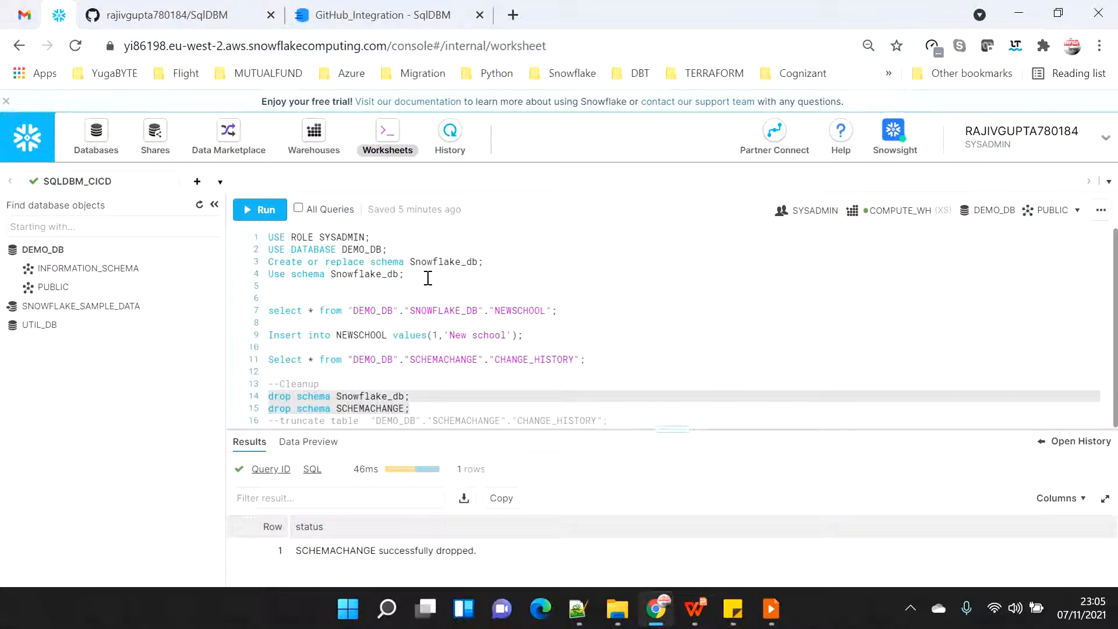
drag(477, 262, 267, 262)
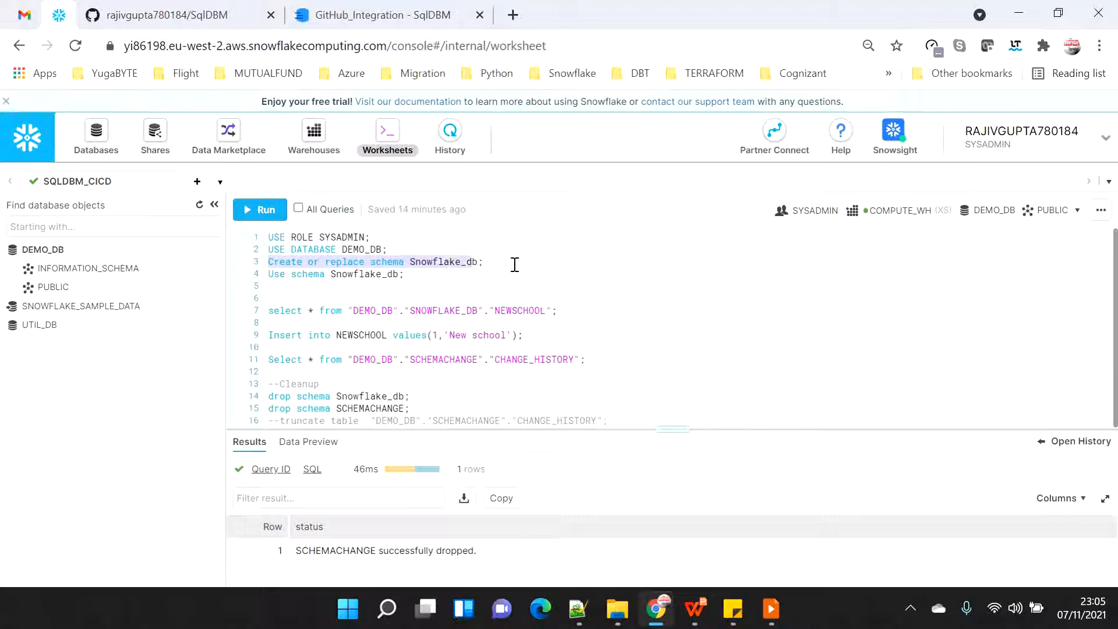
drag(514, 263, 243, 269)
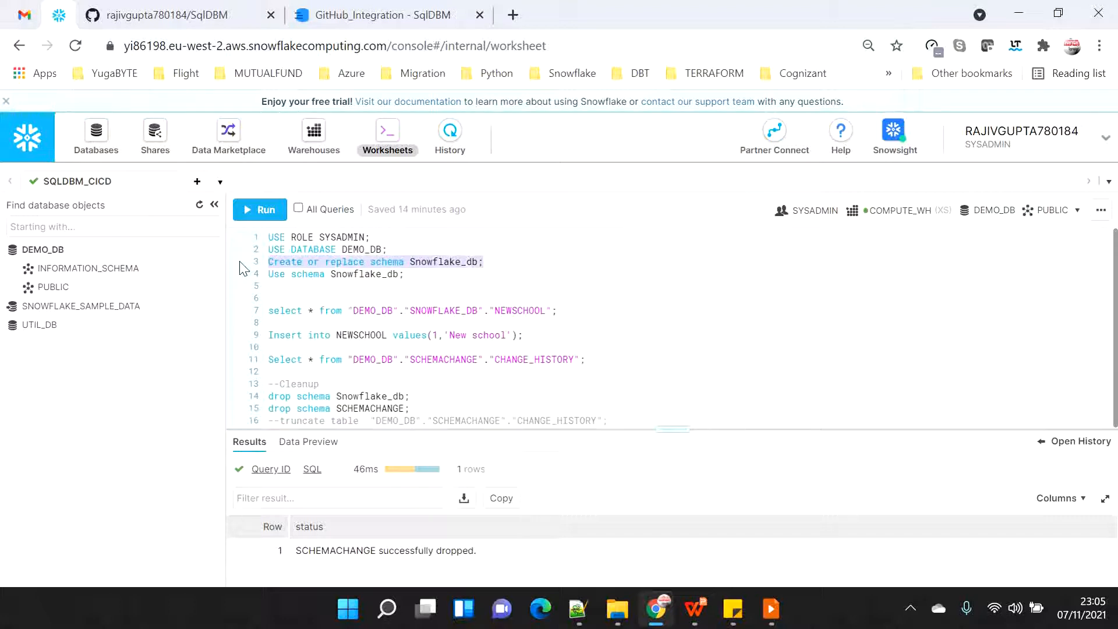
click(374, 249)
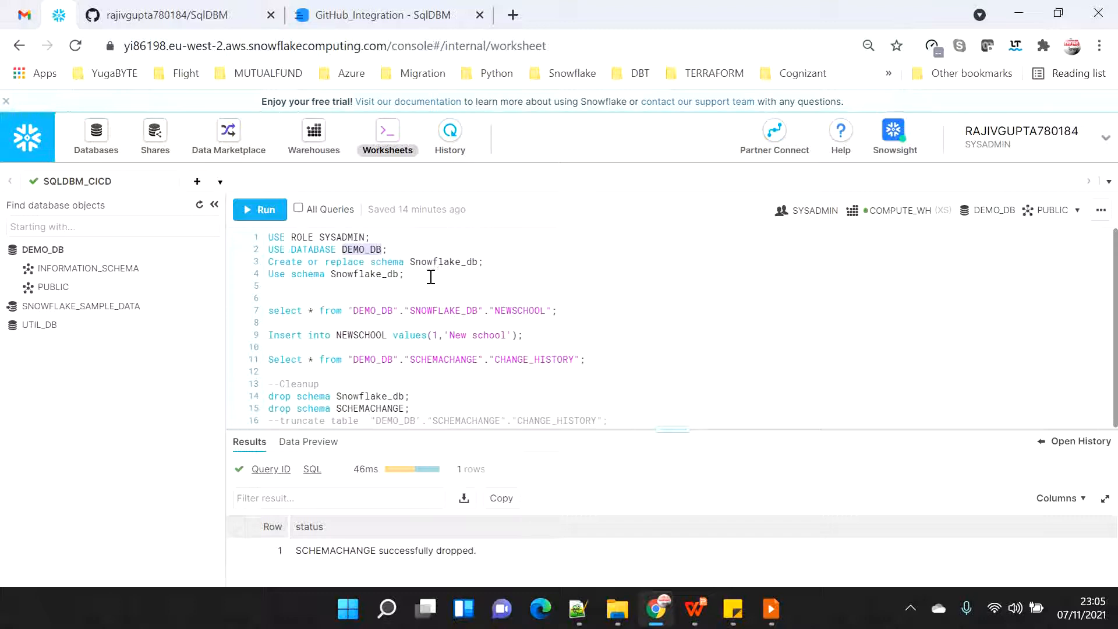
Try to run the four worksheet statements that set role SYSADMIN and database DEMO_DB, create schema Snowflake_db and use it
drag(430, 277, 210, 241)
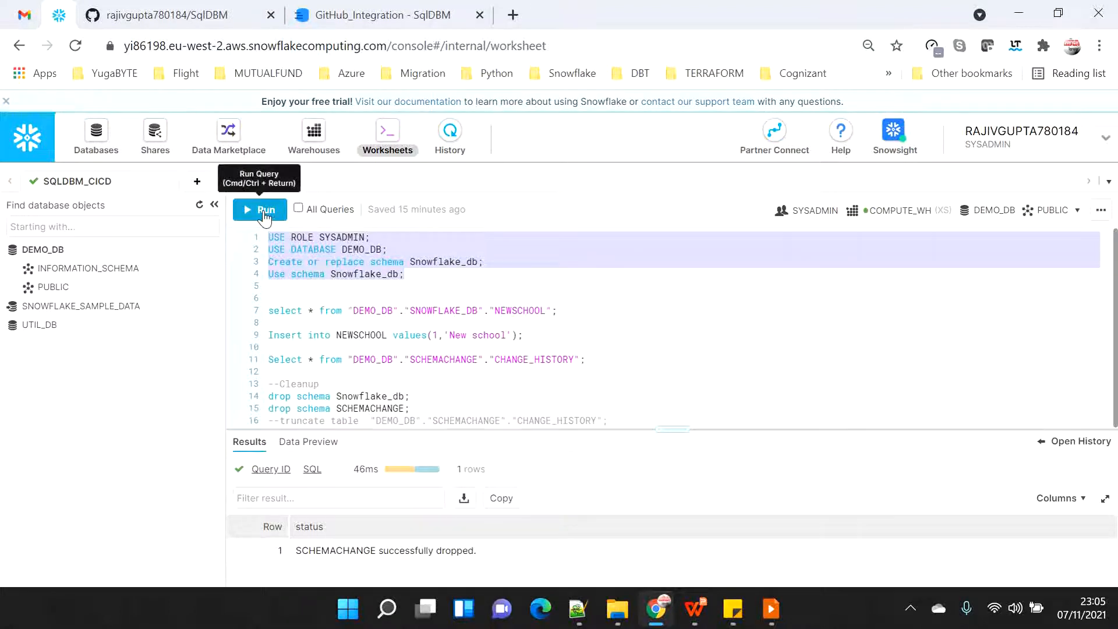
click(265, 211)
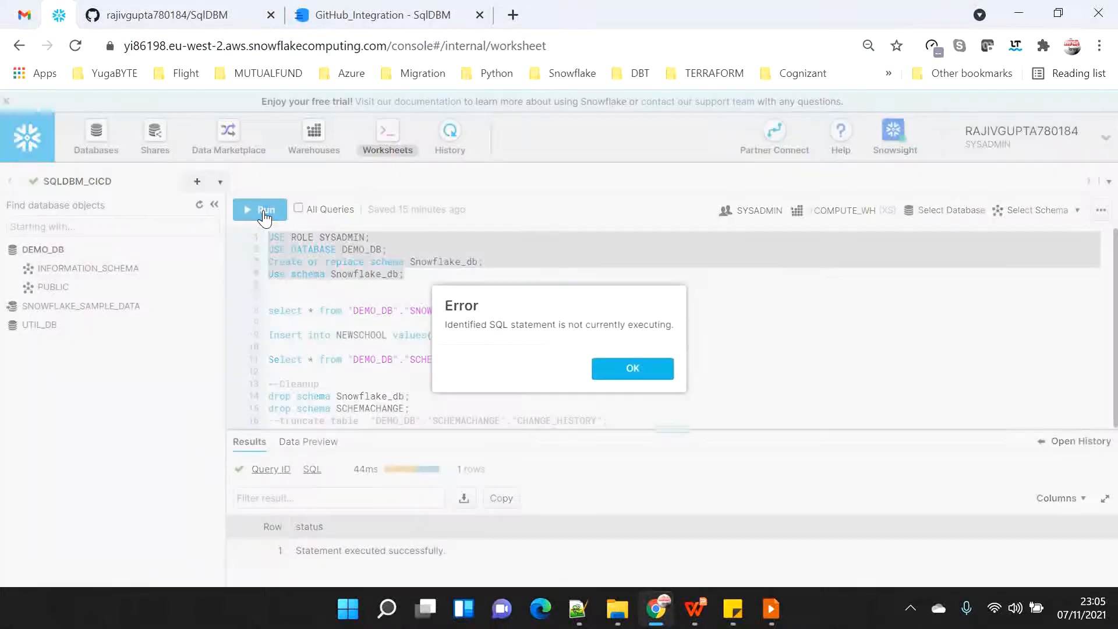
click(633, 369)
click(428, 280)
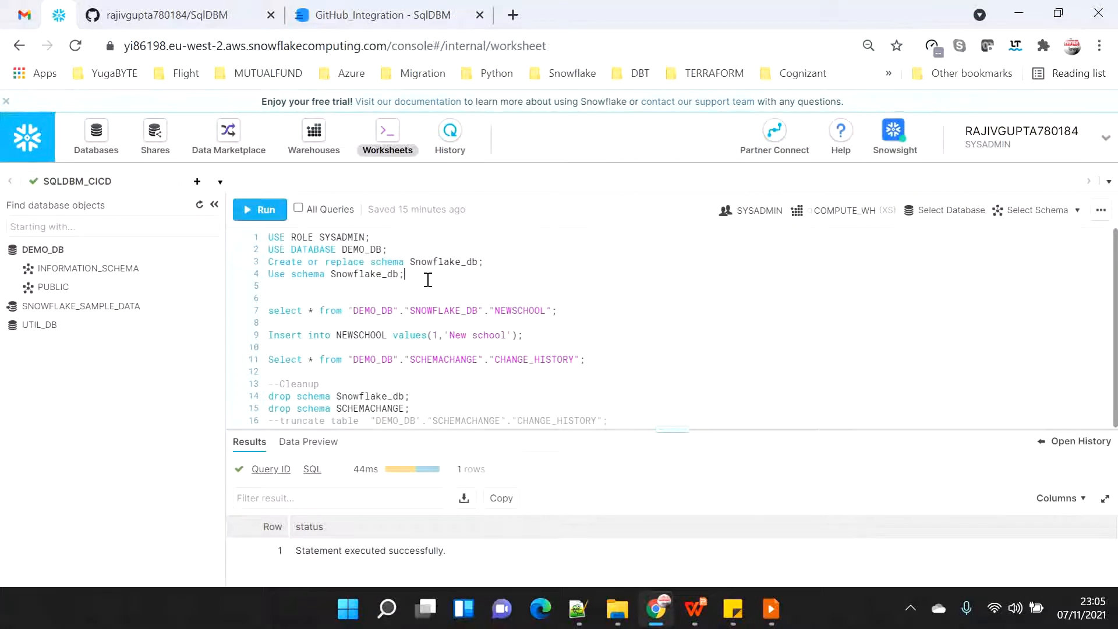
Run the first three worksheet statements to use role SYSADMIN and database DEMO_DB and create or replace schema Snowflake_db
drag(504, 261, 215, 224)
click(258, 209)
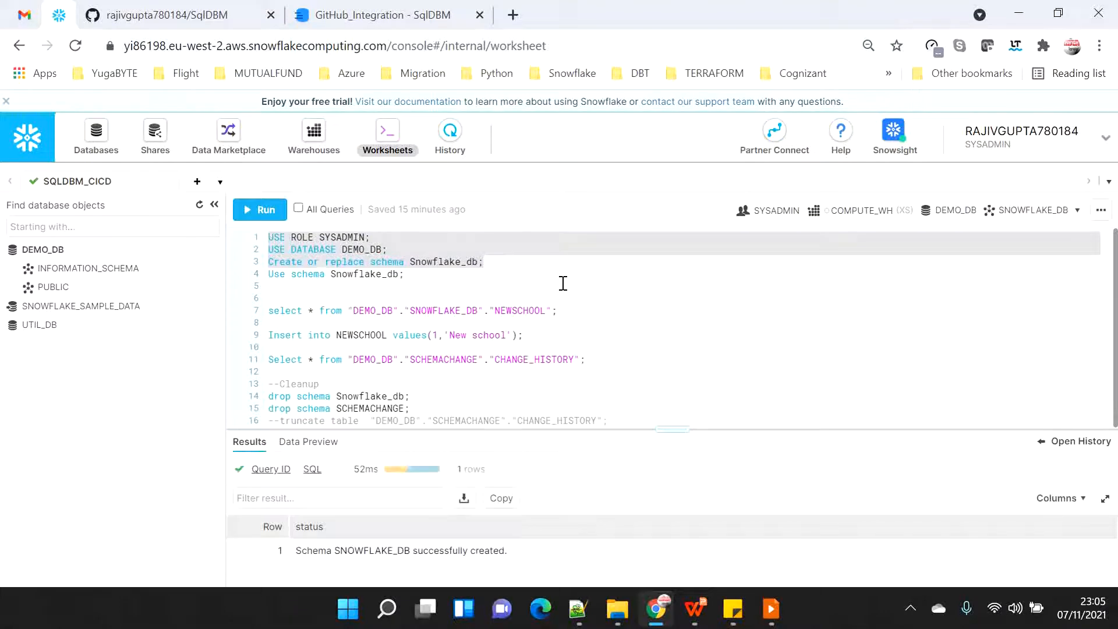
Refresh the database object list and check the contents of the SNOWFLAKE_DB and PUBLIC schemas in DEMO_DB
click(199, 204)
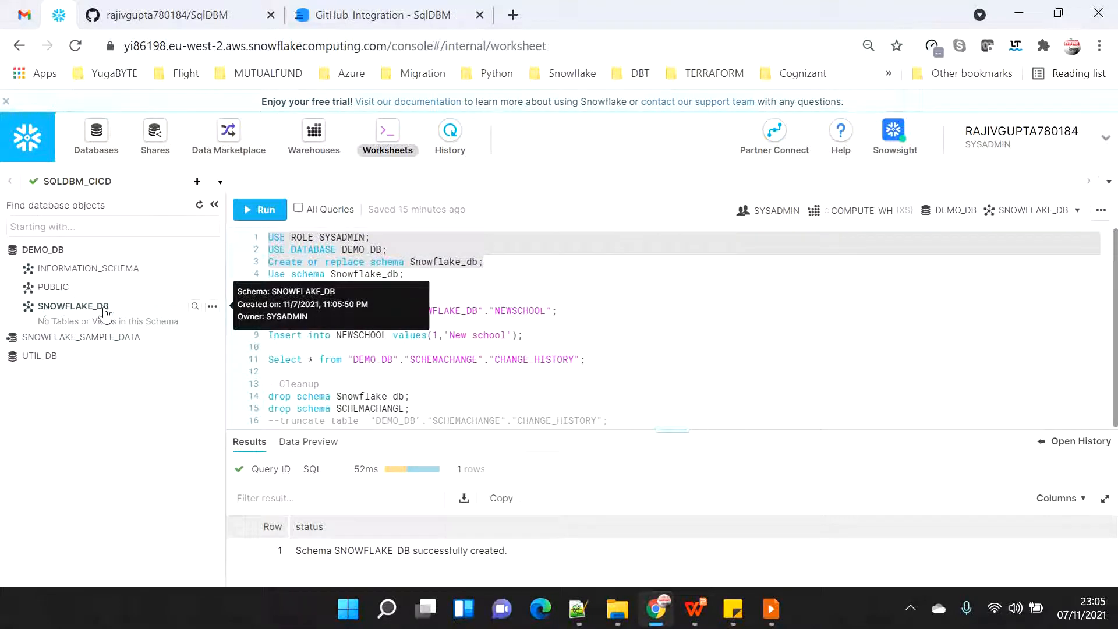
click(49, 289)
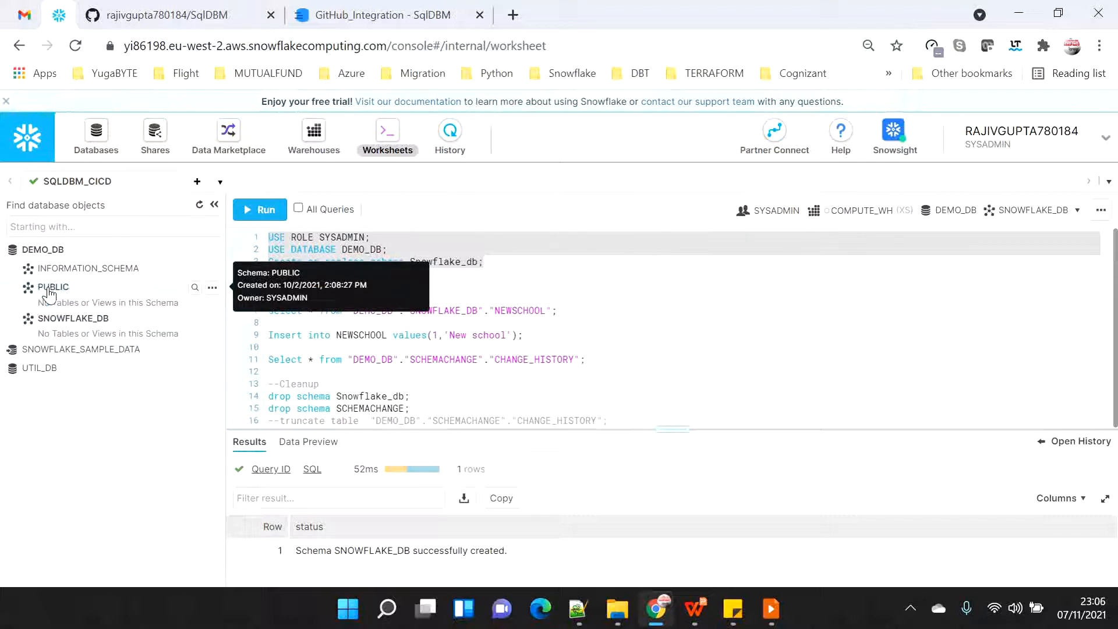
click(51, 288)
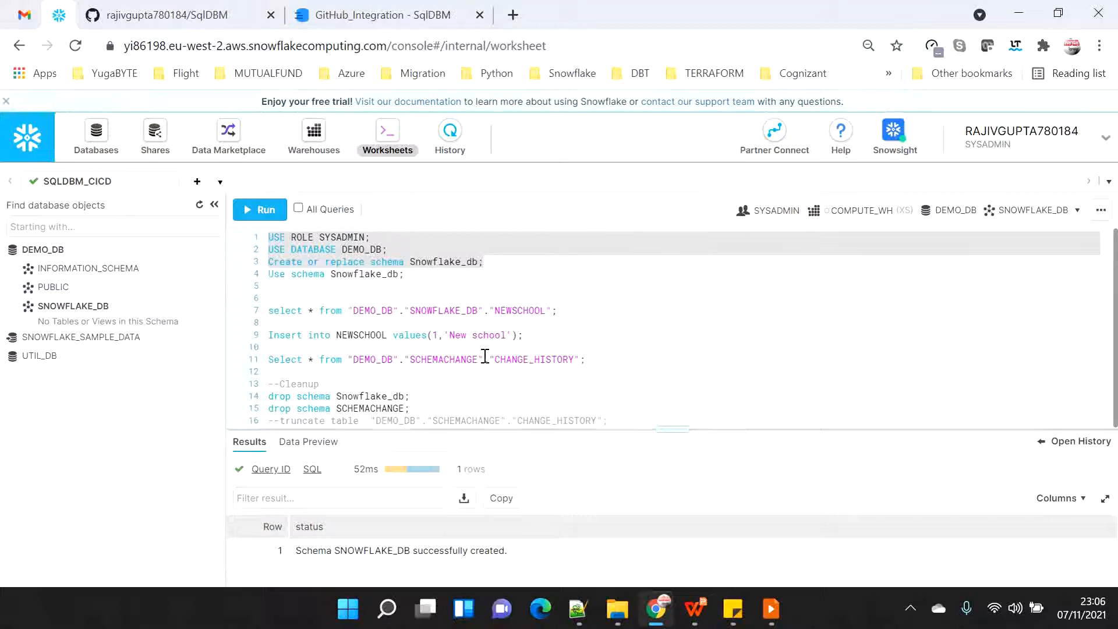
click(419, 282)
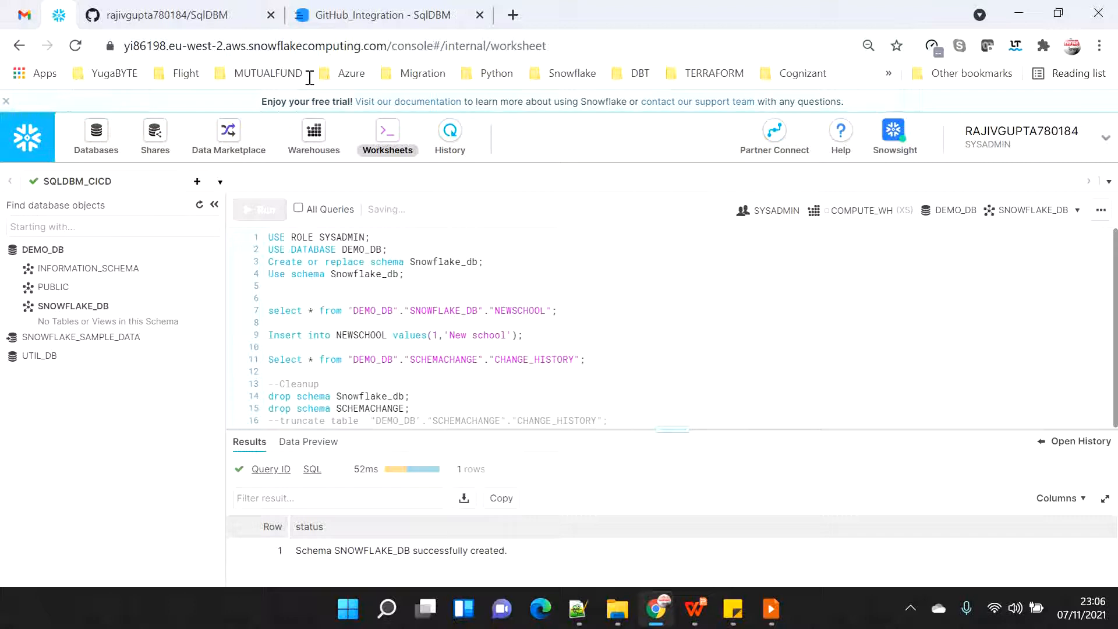
Switch to the SqlDBM repository on GitHub and review the Snowflake connection secrets stored for Actions in the repository settings
click(157, 11)
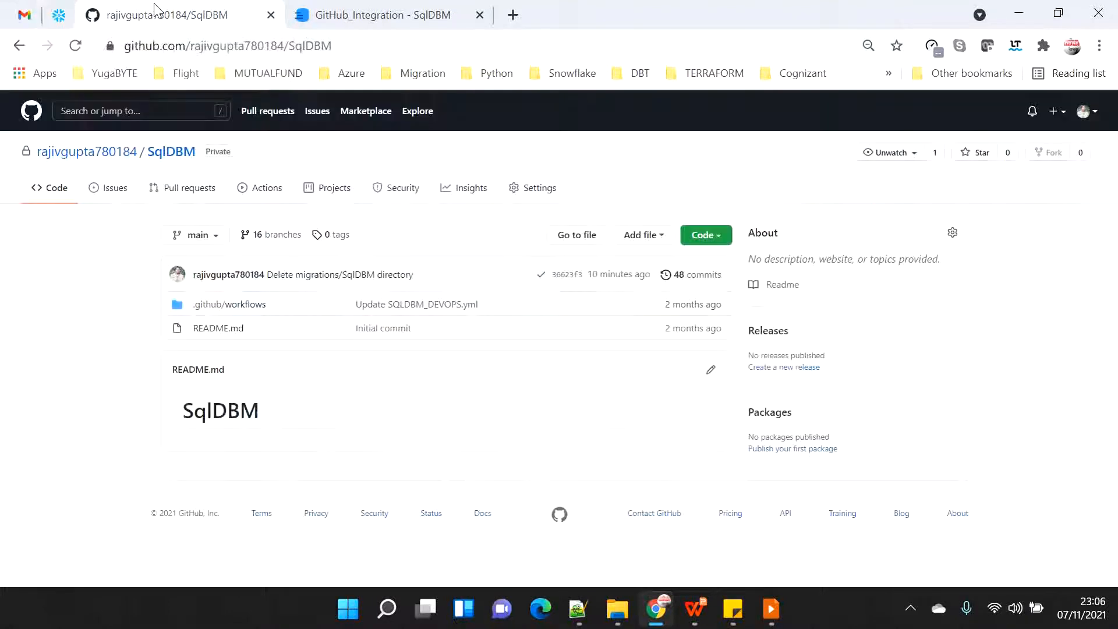
click(534, 191)
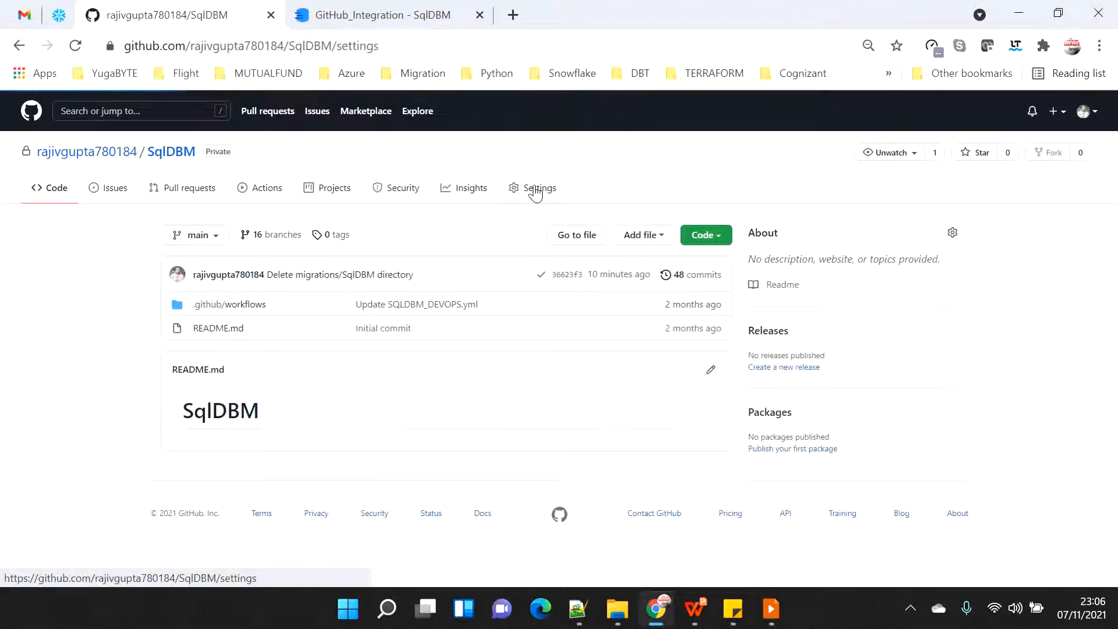
click(179, 508)
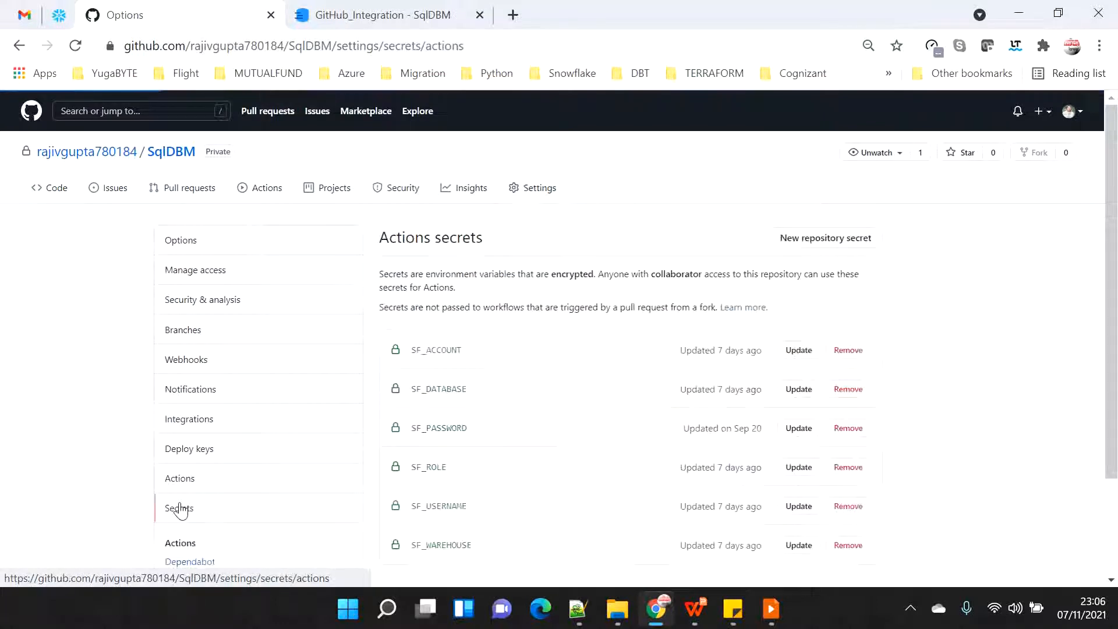
scroll(455, 285, down, 1)
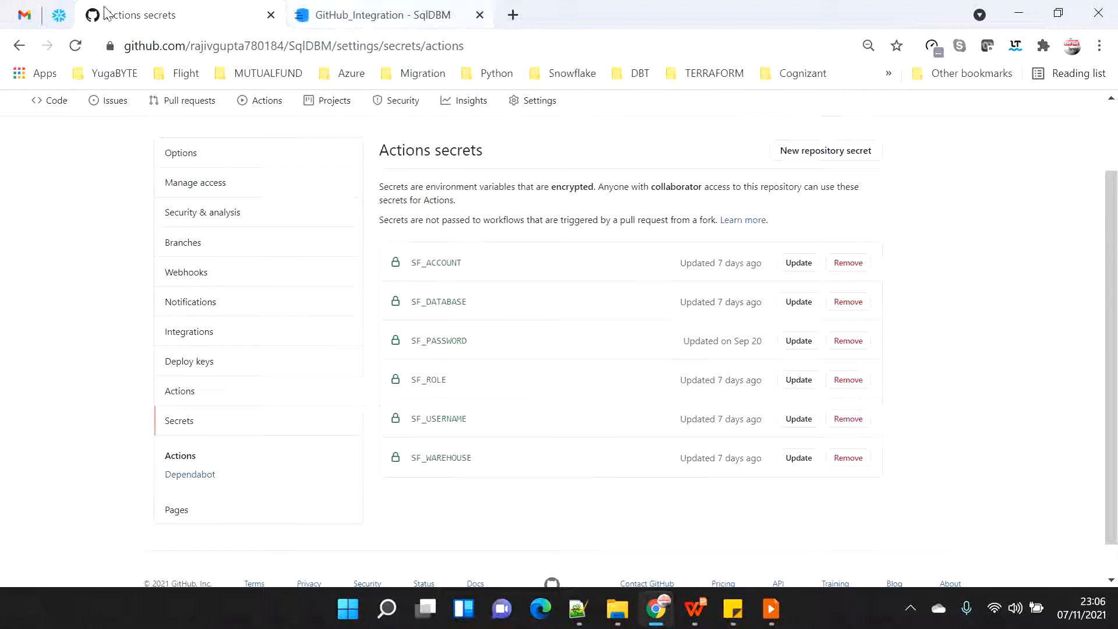
Switch to Snowflake to identify the account and region part of the worksheet URL, and return to the GitHub Actions secrets
click(58, 16)
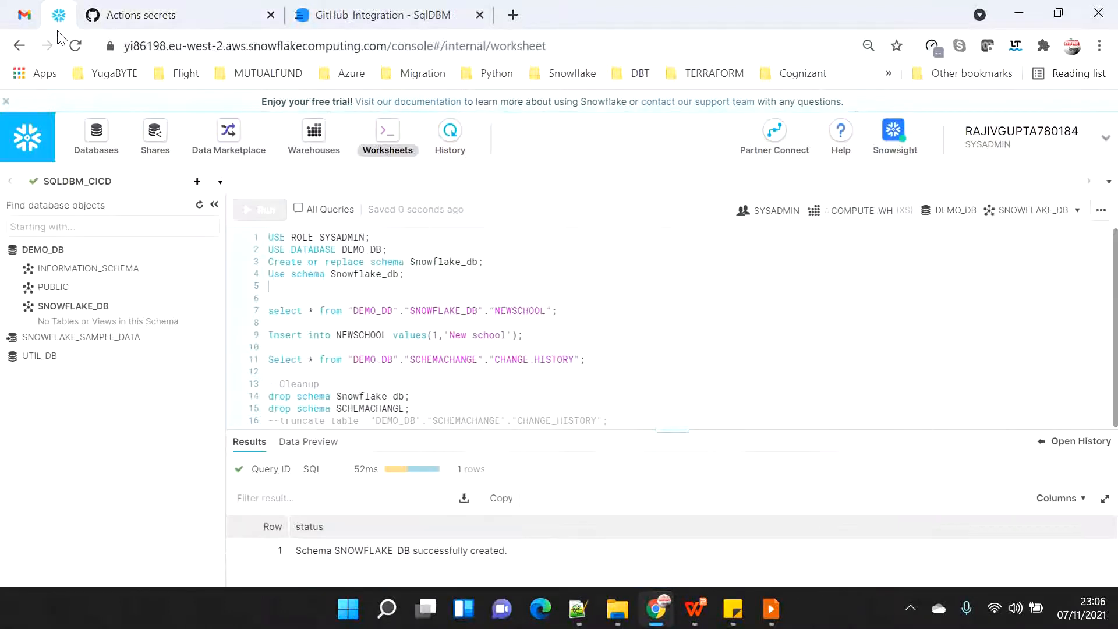
click(131, 46)
click(198, 48)
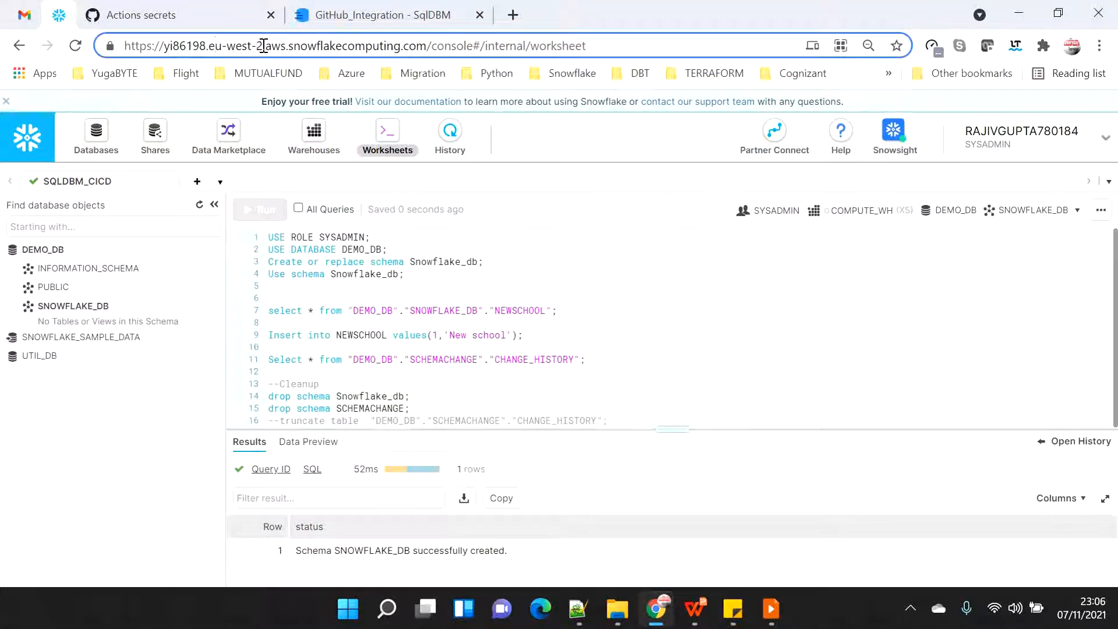
drag(286, 46, 99, 46)
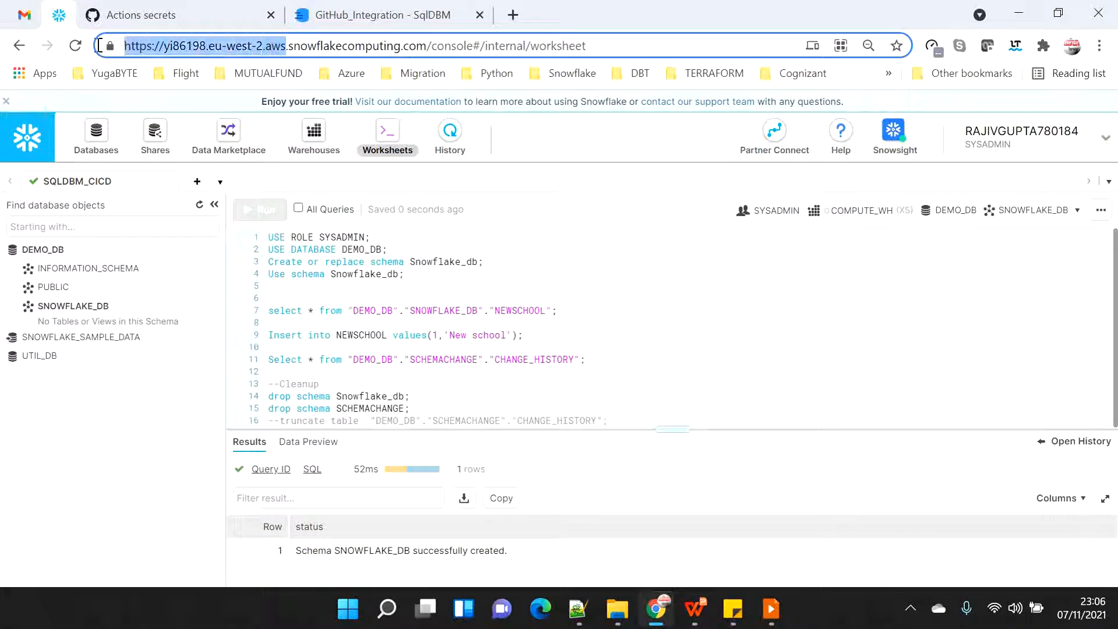
click(195, 19)
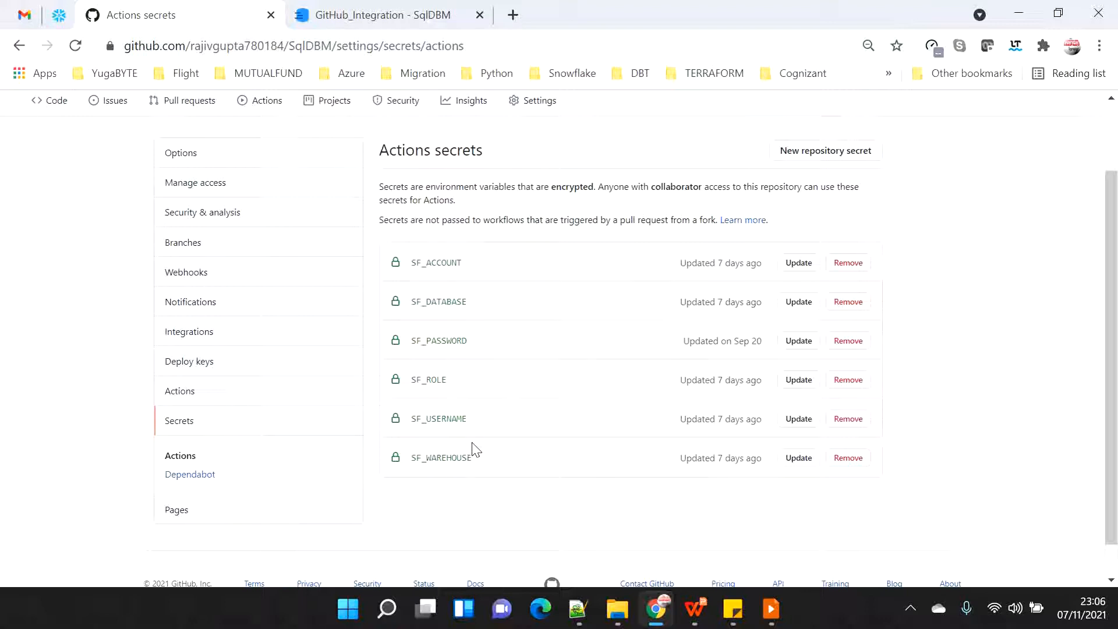
Open SQLDBM_DEVOPS.yml in .github/workflows, examine the secrets used by its Run schemachange step, and return to the repository root
scroll(526, 449, up, 2)
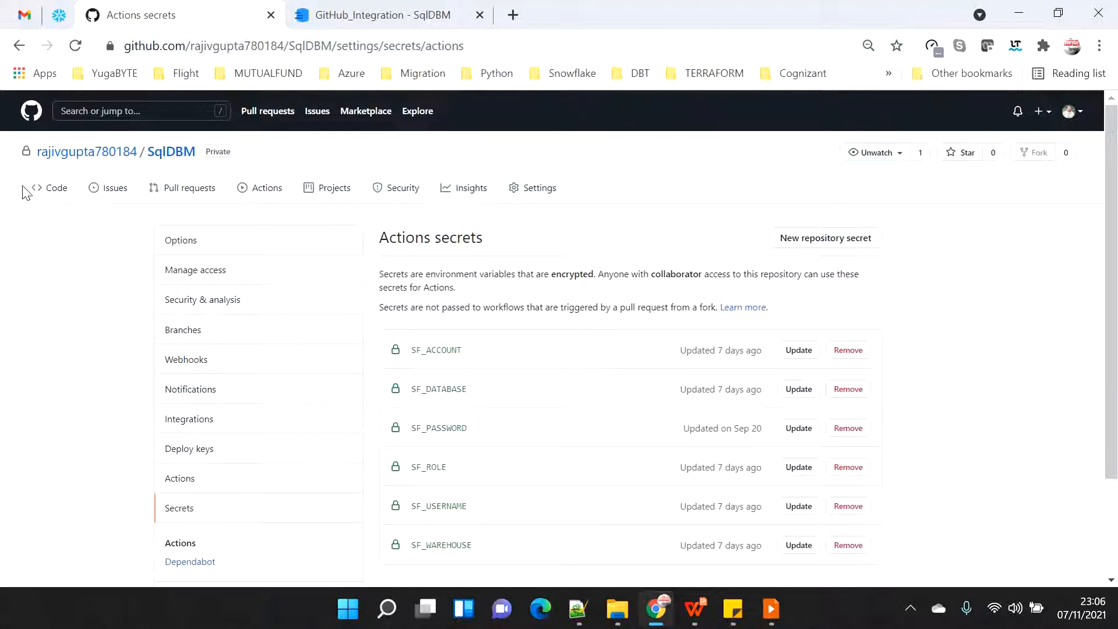
click(53, 194)
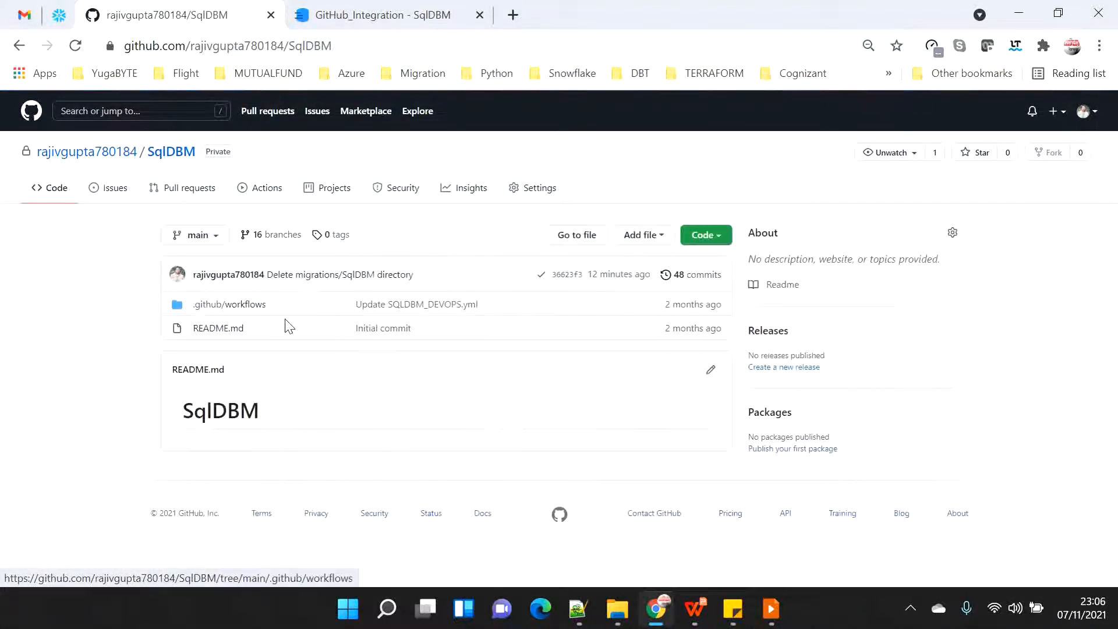
click(249, 315)
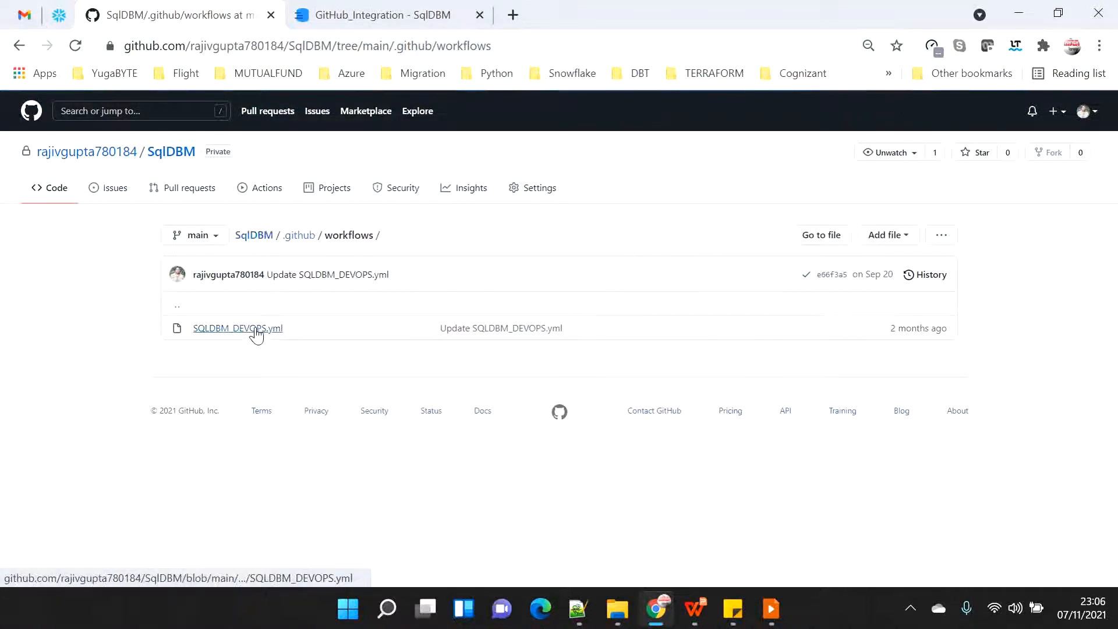
click(255, 329)
scroll(489, 431, down, 10)
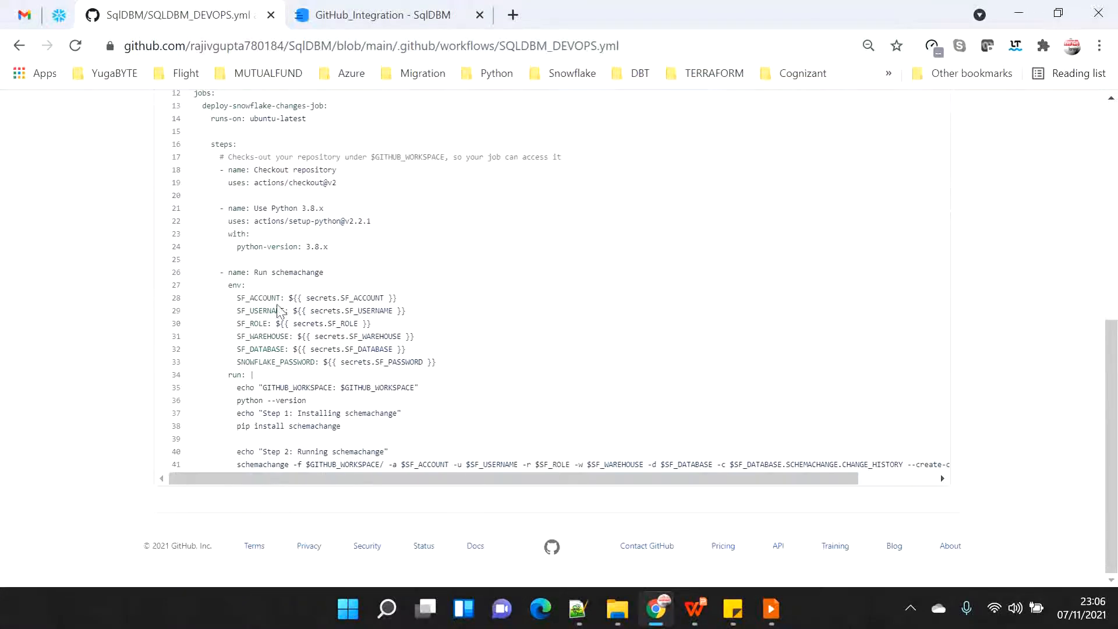
drag(271, 299, 493, 411)
scroll(542, 390, up, 6)
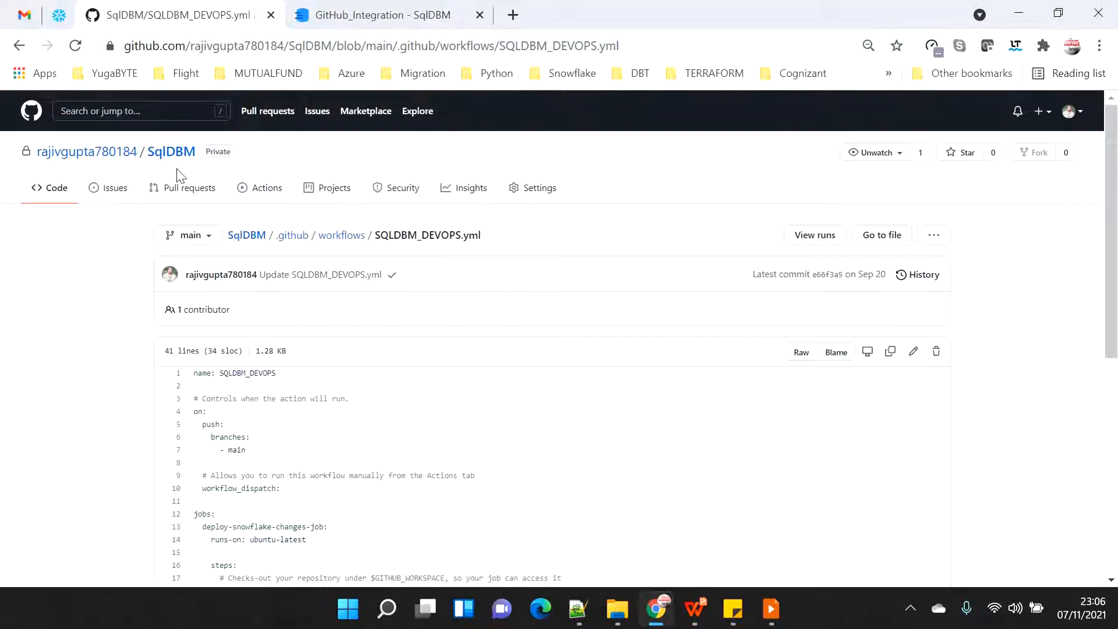
click(53, 193)
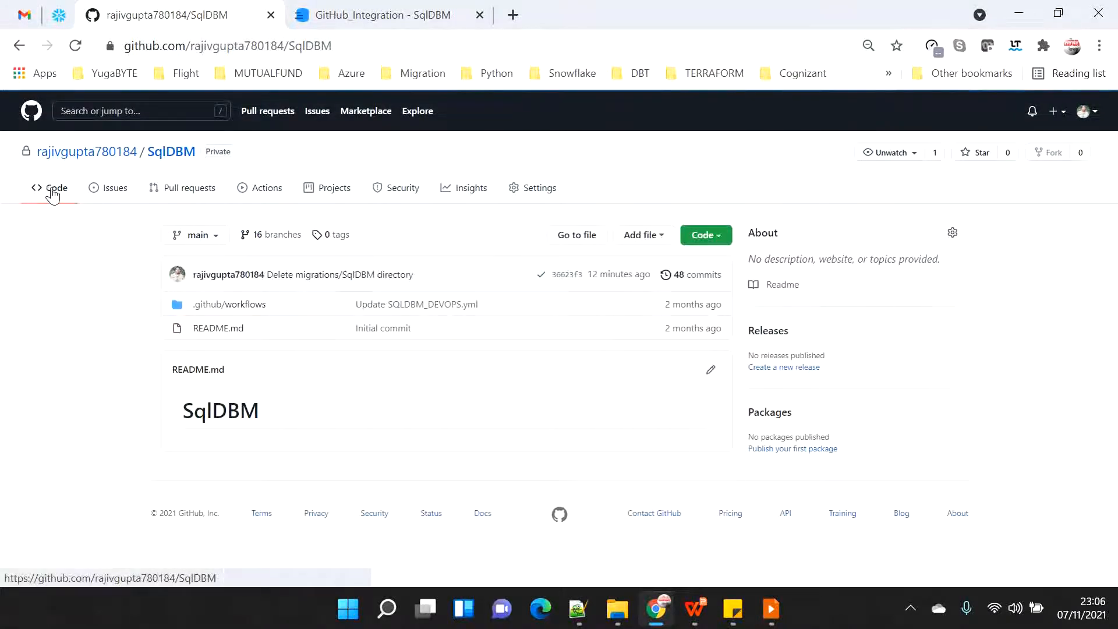
Switch to the Snowflake worksheet and examine the query on the CHANGE_HISTORY table in schema SCHEMACHANGE of DEMO_DB
click(386, 13)
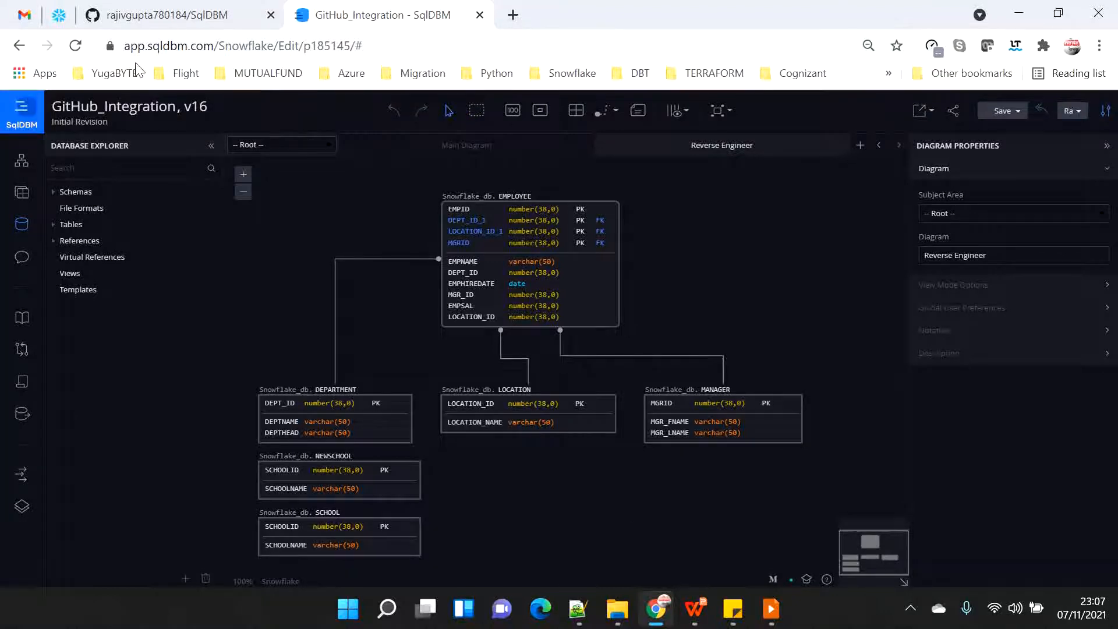
click(59, 14)
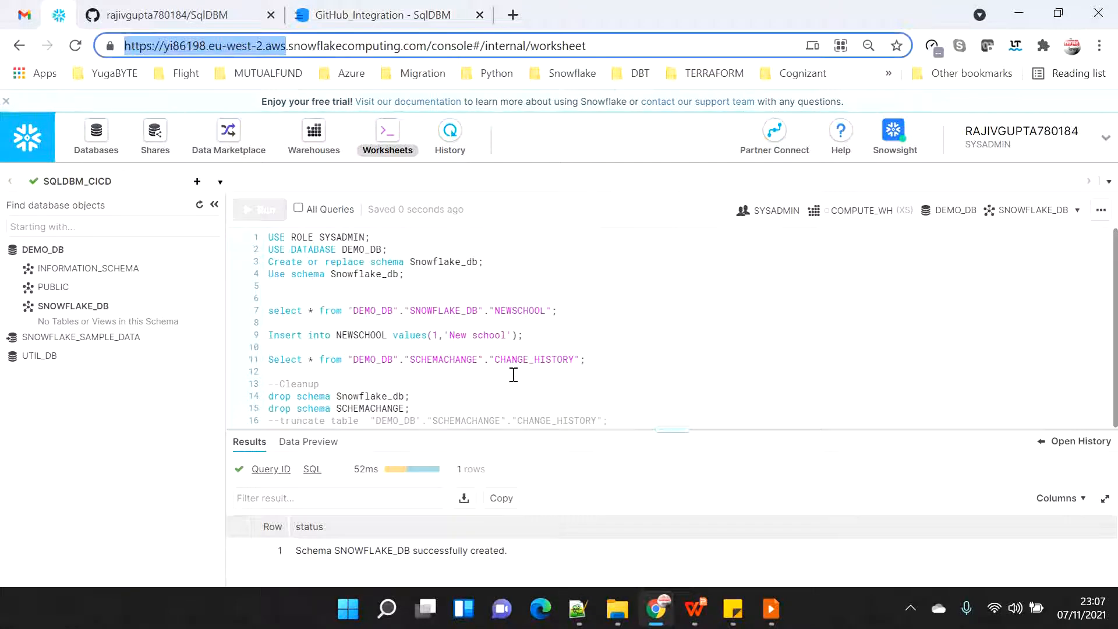
double_click(379, 359)
double_click(441, 358)
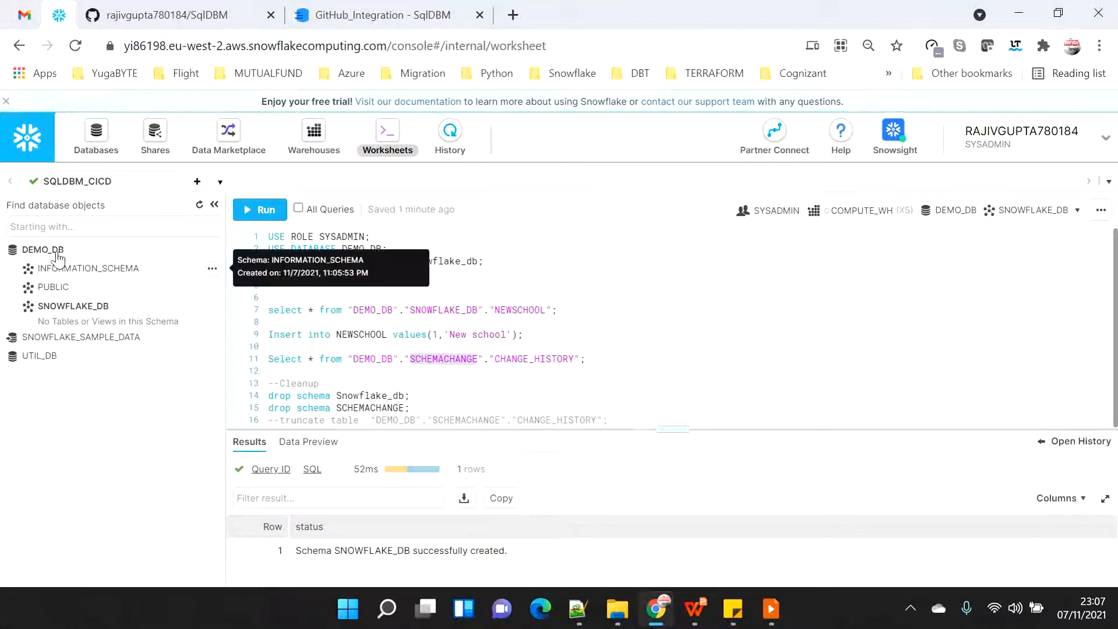
click(527, 363)
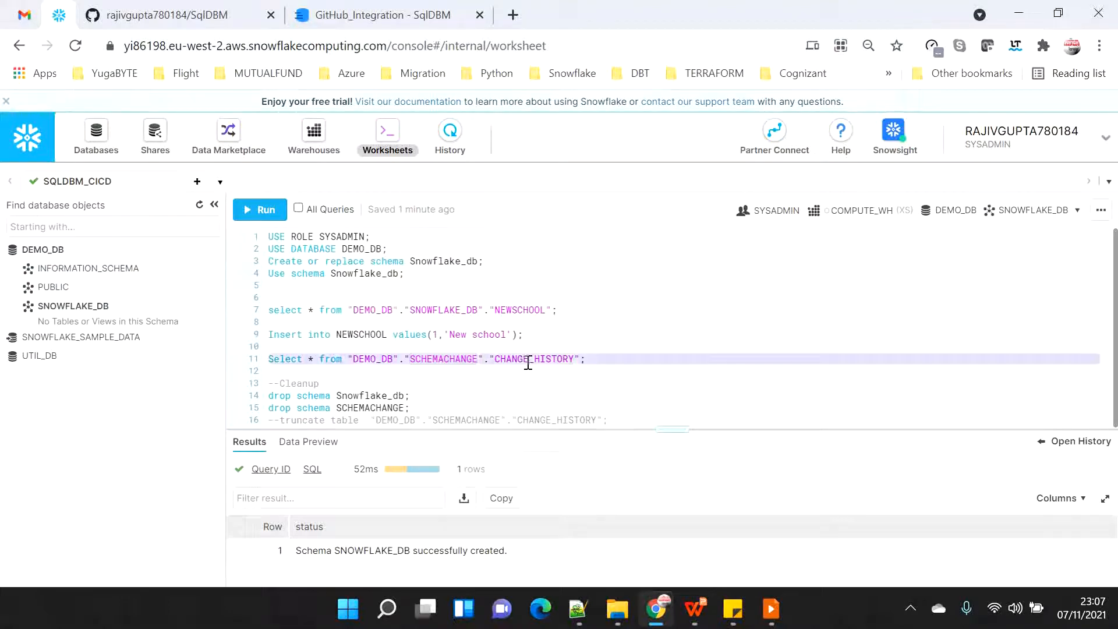
click(608, 359)
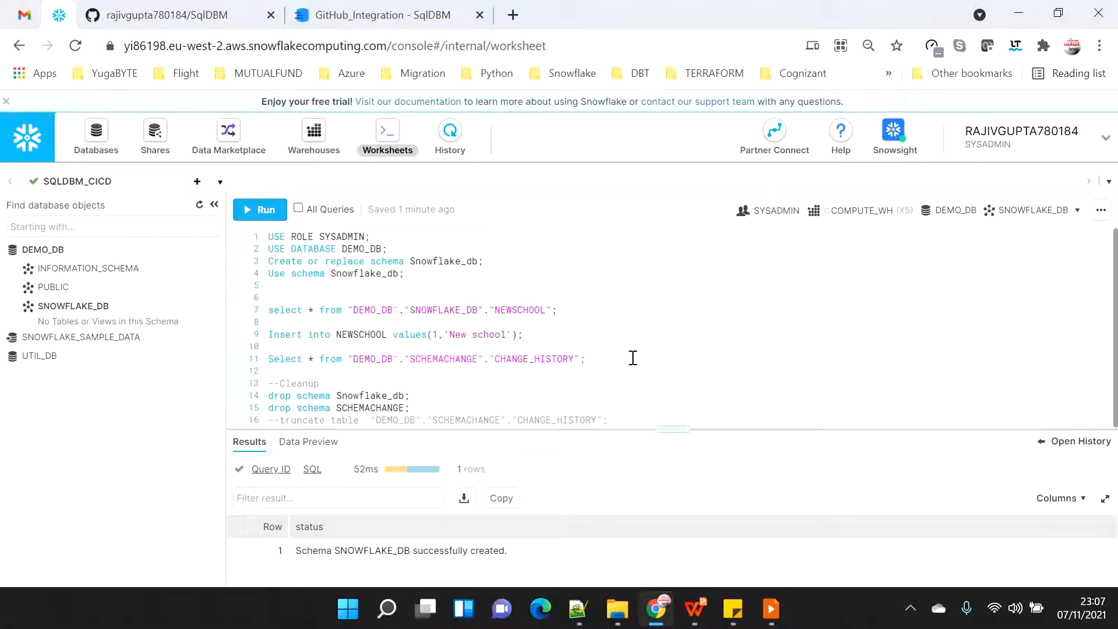
drag(632, 357, 256, 369)
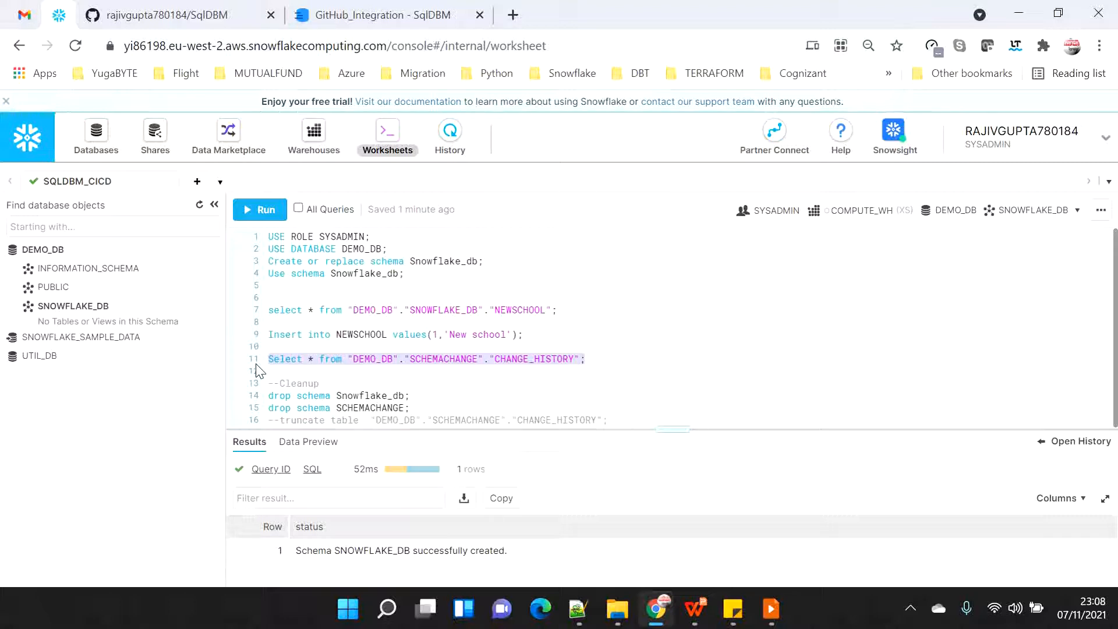
Switch to the SqlDBM project, generate forward-engineering SQL for all Snowflake_db tables and examine the IF NOT EXISTS clause
click(383, 13)
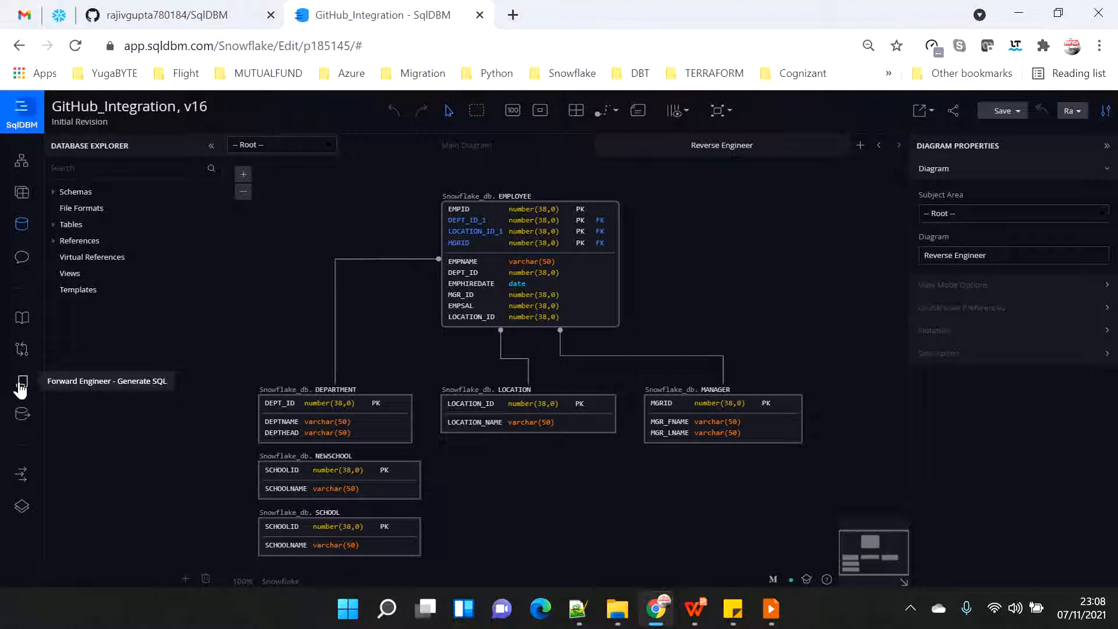
click(21, 388)
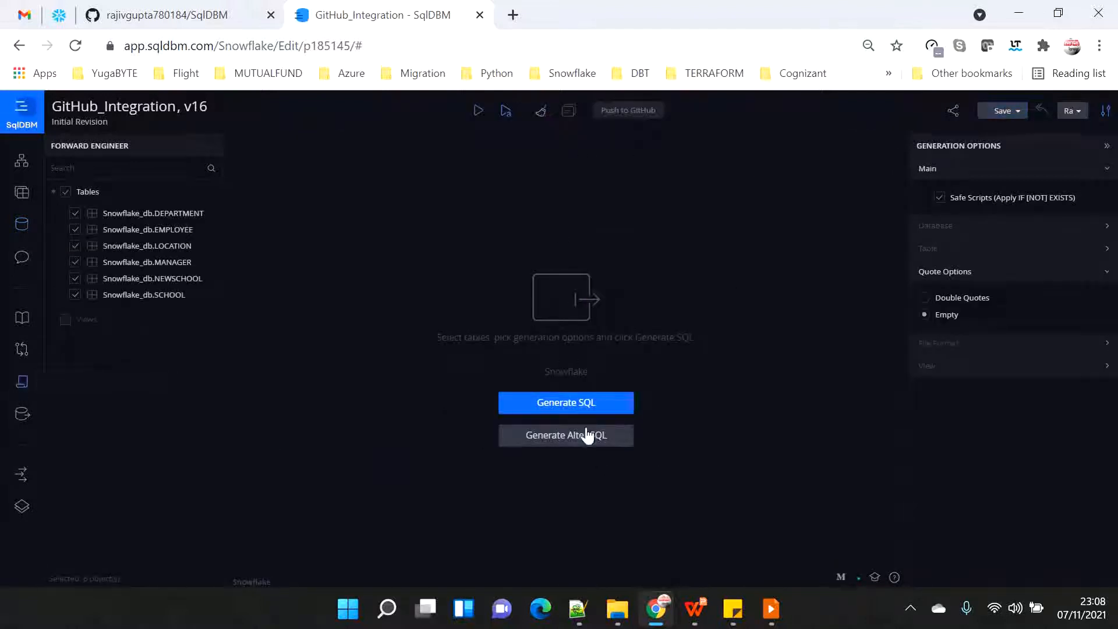
click(577, 411)
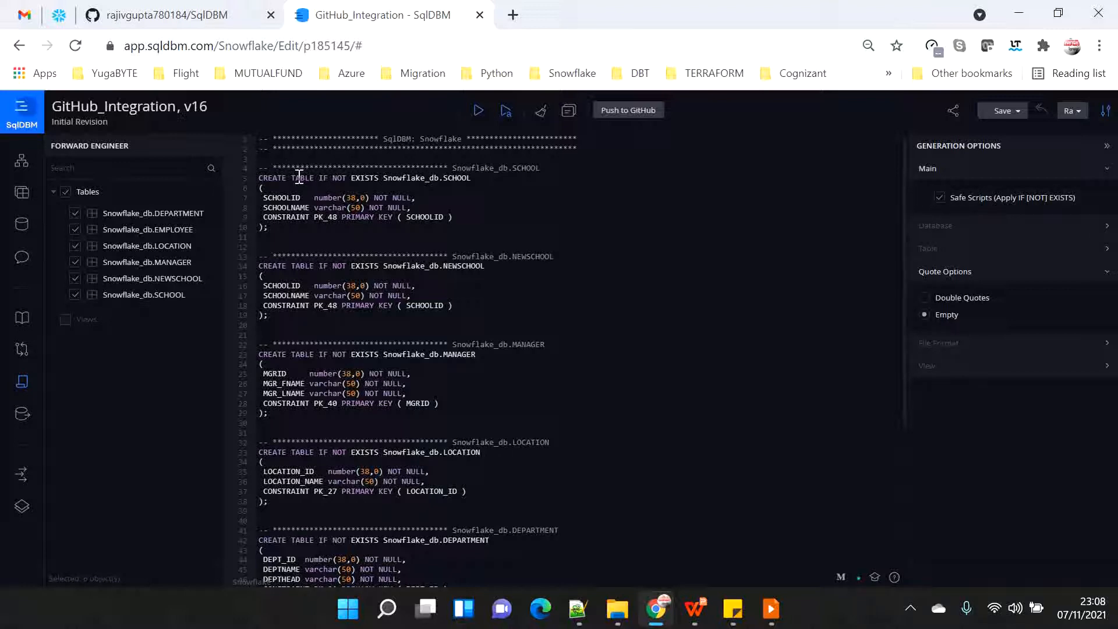
drag(319, 178, 389, 178)
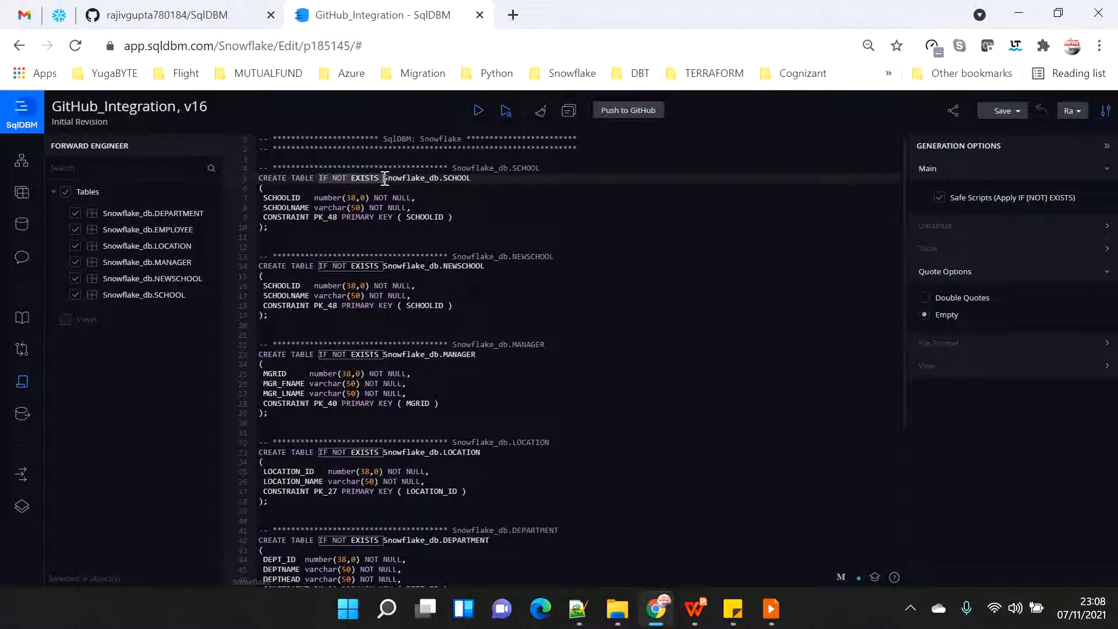
Turn off Safe Scripts, regenerate the SQL and examine the CREATE TABLE statement for Snowflake_db.SCHOOL
click(940, 199)
click(478, 111)
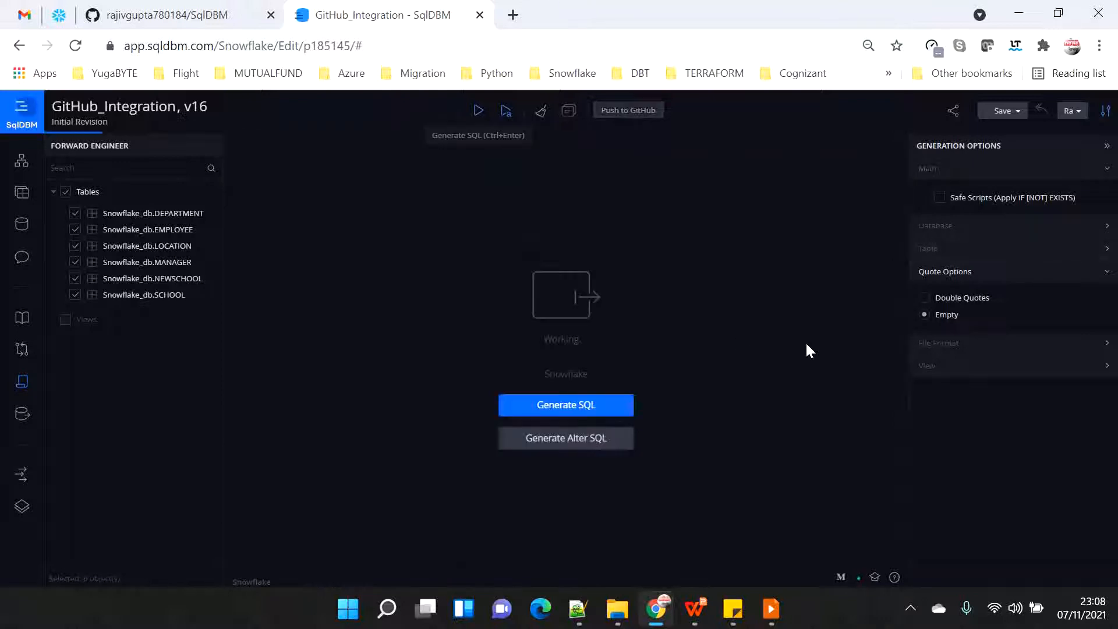
drag(258, 178, 285, 236)
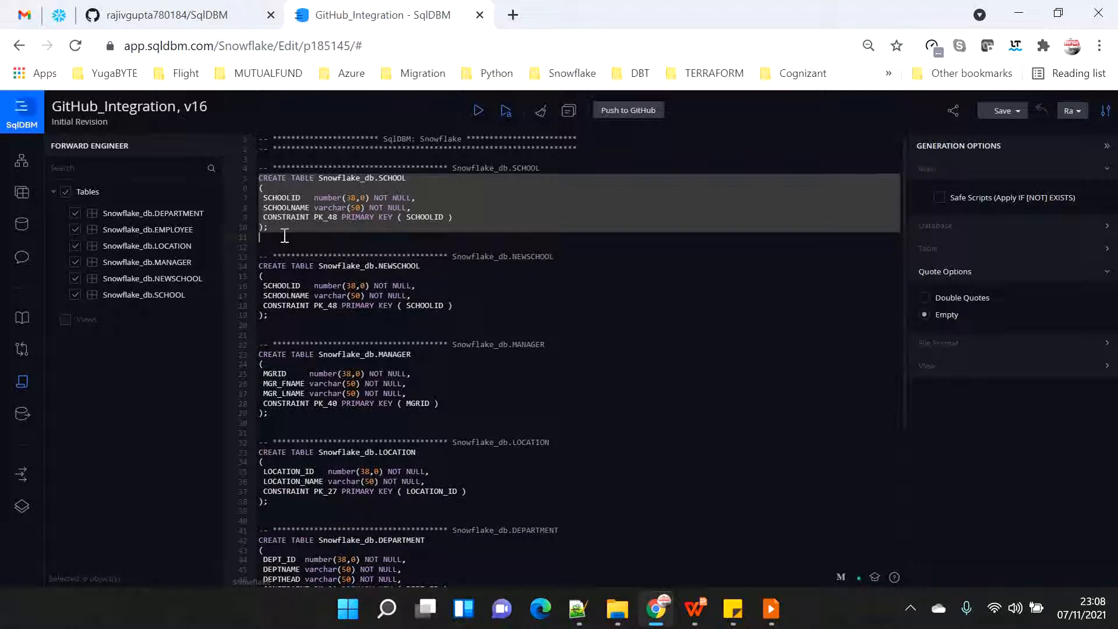
Turn Safe Scripts back on, regenerate the SQL and review the complete script for all tables
click(939, 201)
click(478, 111)
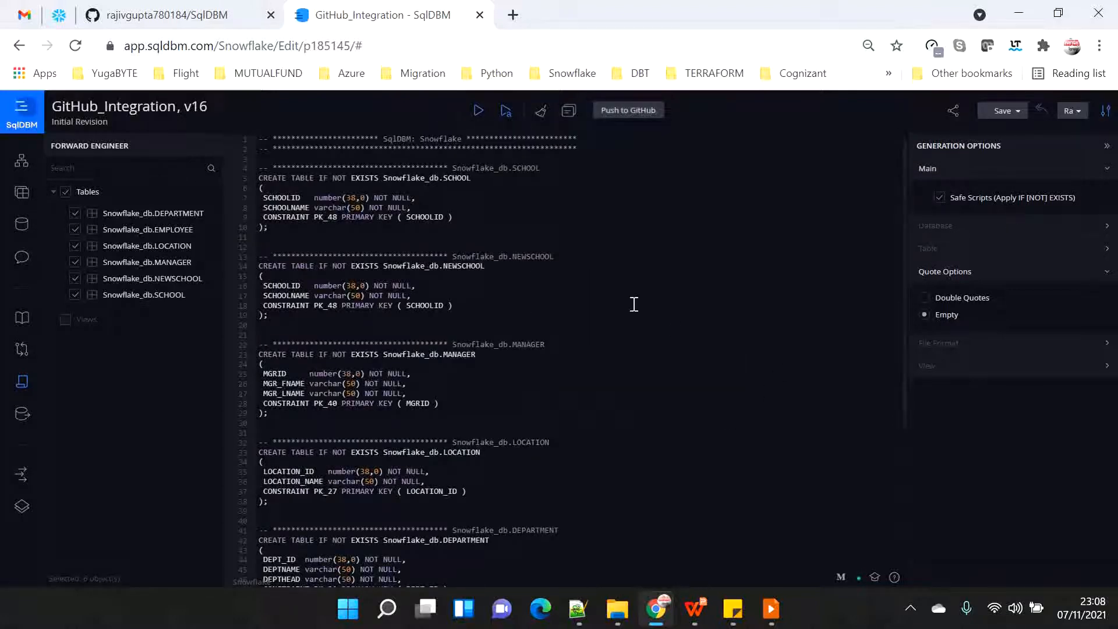
scroll(621, 353, down, 4)
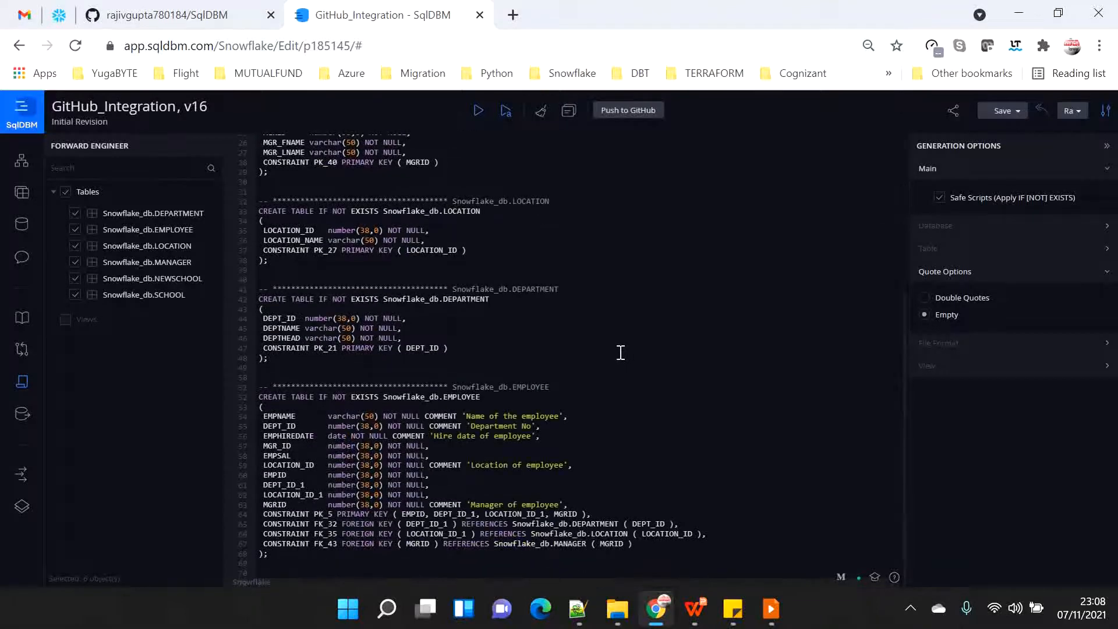
scroll(620, 352, up, 4)
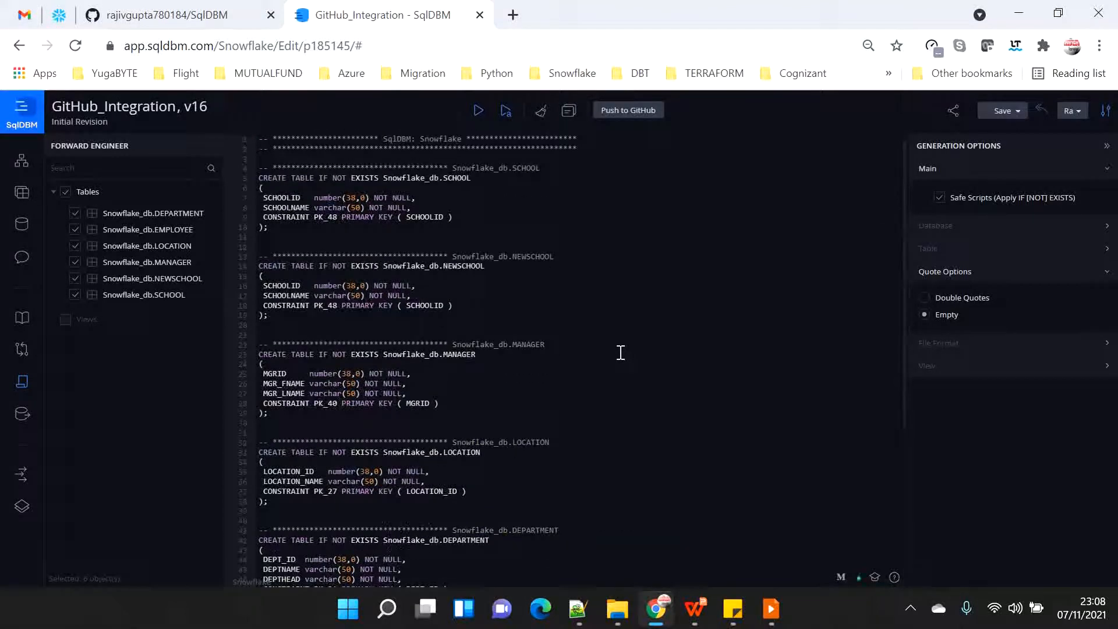
Push the generated SQL to GitHub, switch to the repository and open the pull request generated by SqlDBM for GitHub_Integration
click(629, 110)
click(149, 19)
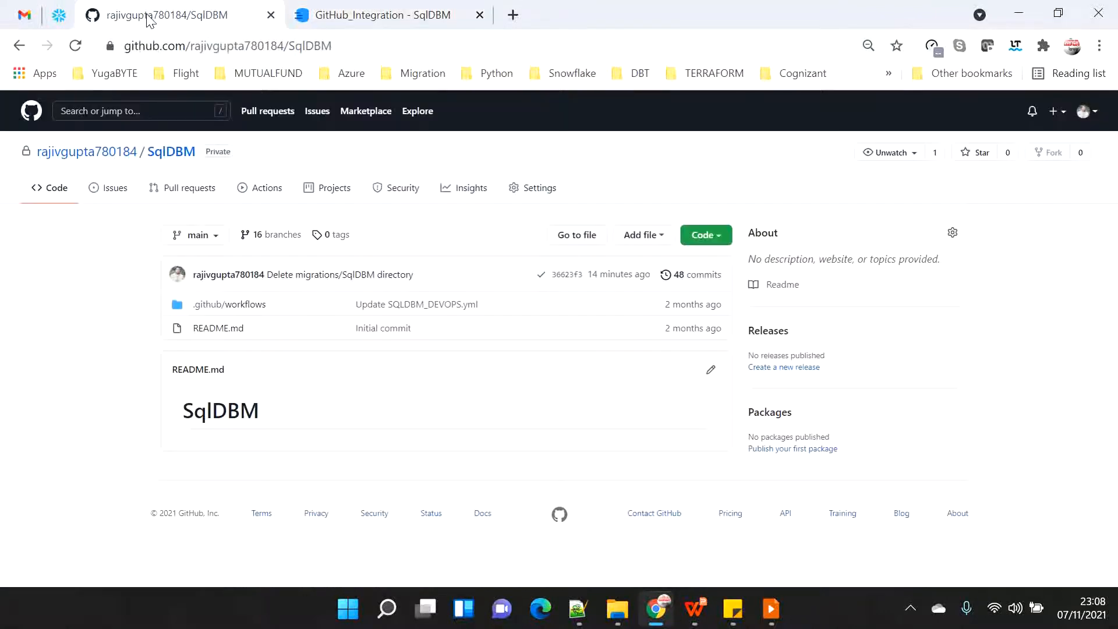
click(198, 188)
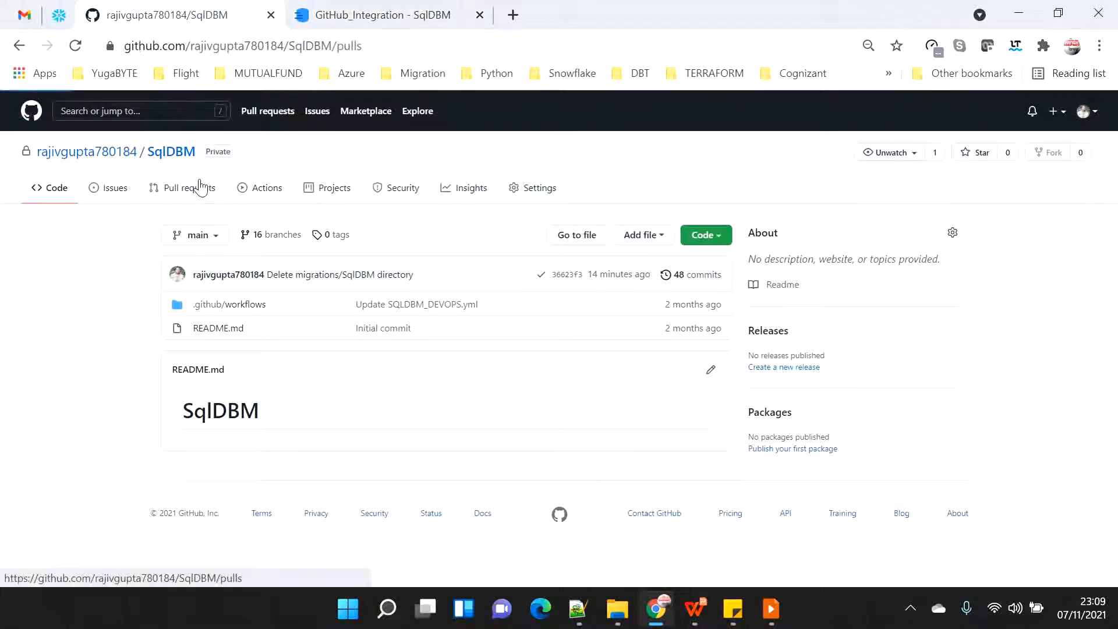
click(302, 305)
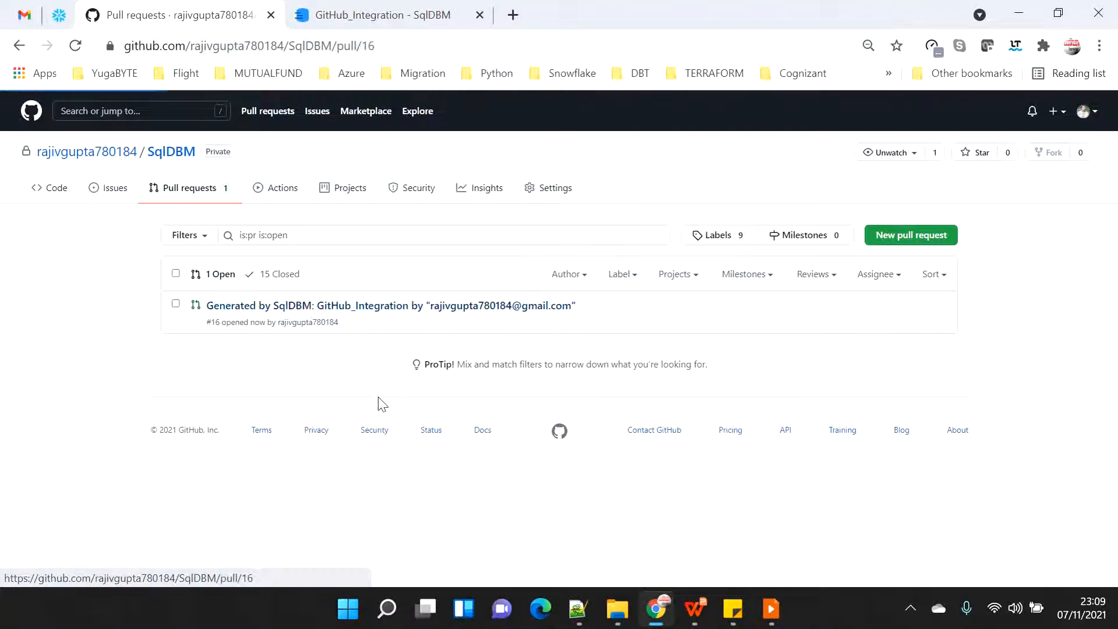
Merge the SqlDBM-generated pull request into main, confirm the merge and return to the repository's code listing
scroll(378, 403, down, 5)
click(240, 310)
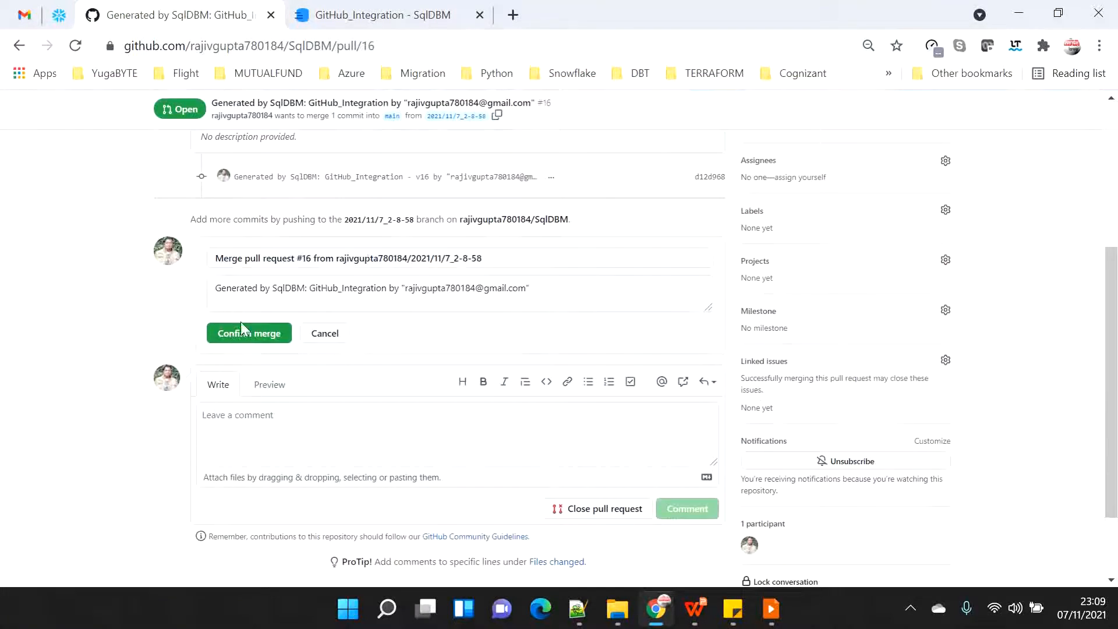
click(240, 335)
scroll(85, 215, up, 5)
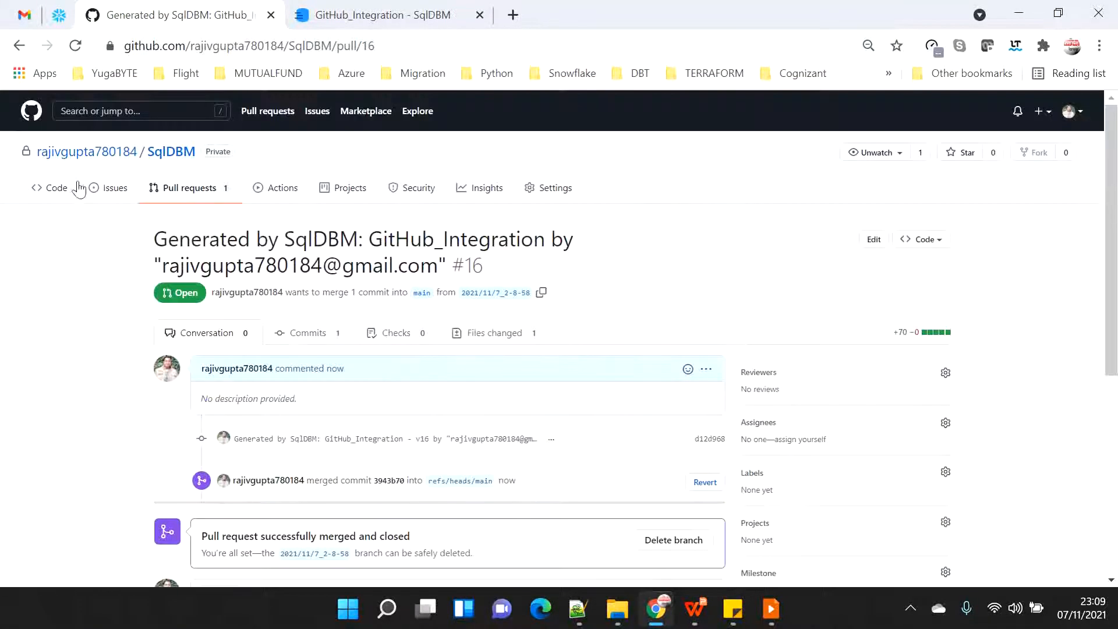
click(56, 192)
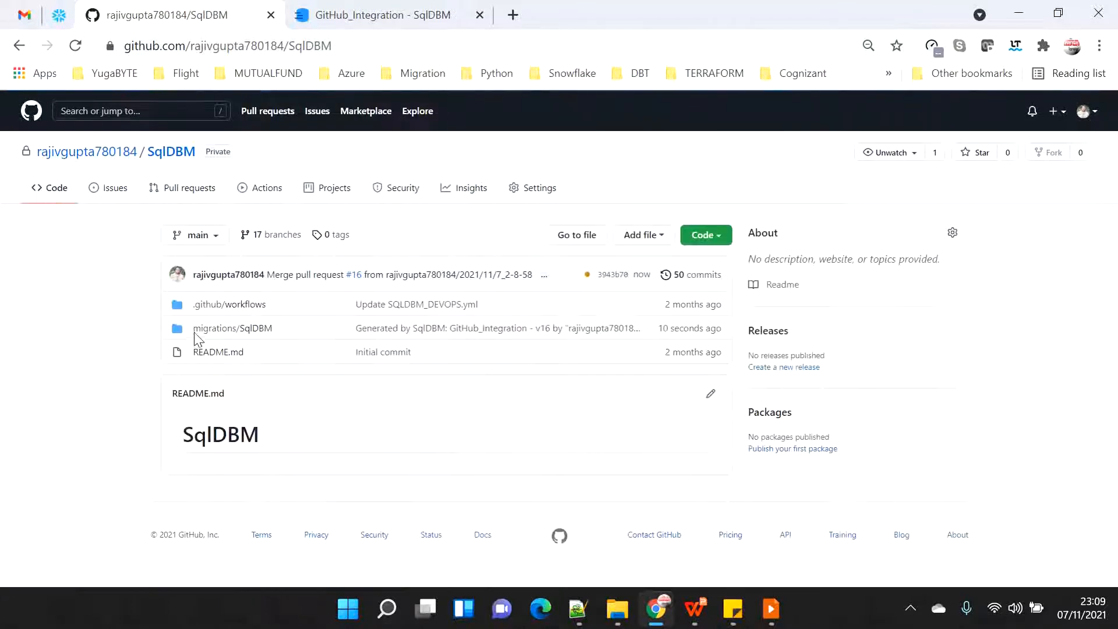
Open V16__GitHub_Integration_V16.sql in the migrations/SqlDBM folder and review its CREATE TABLE statements
click(266, 331)
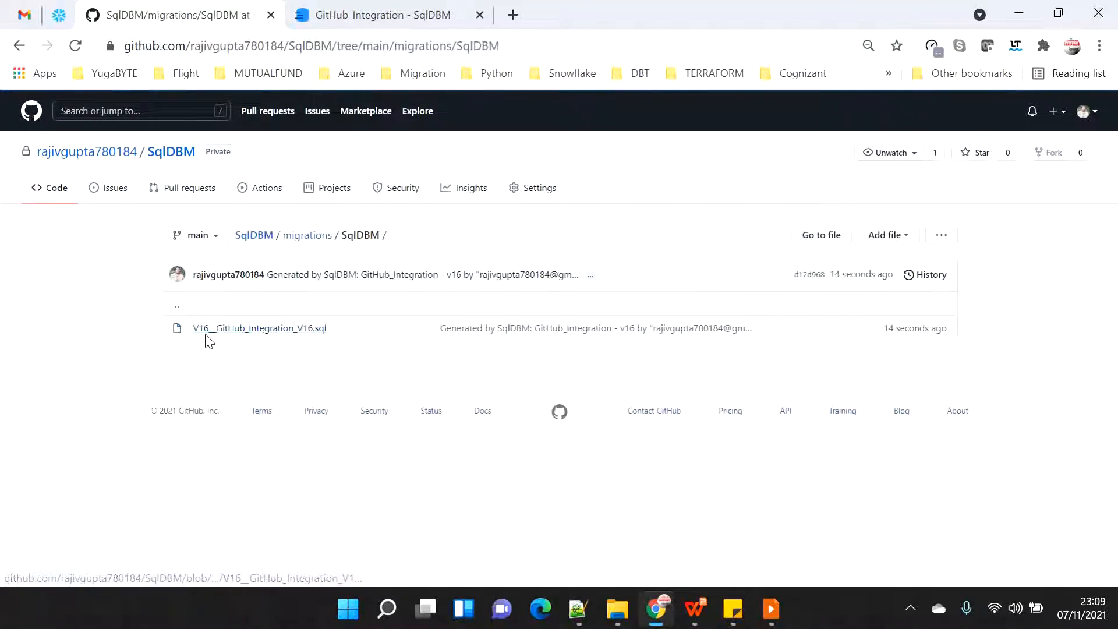
click(297, 329)
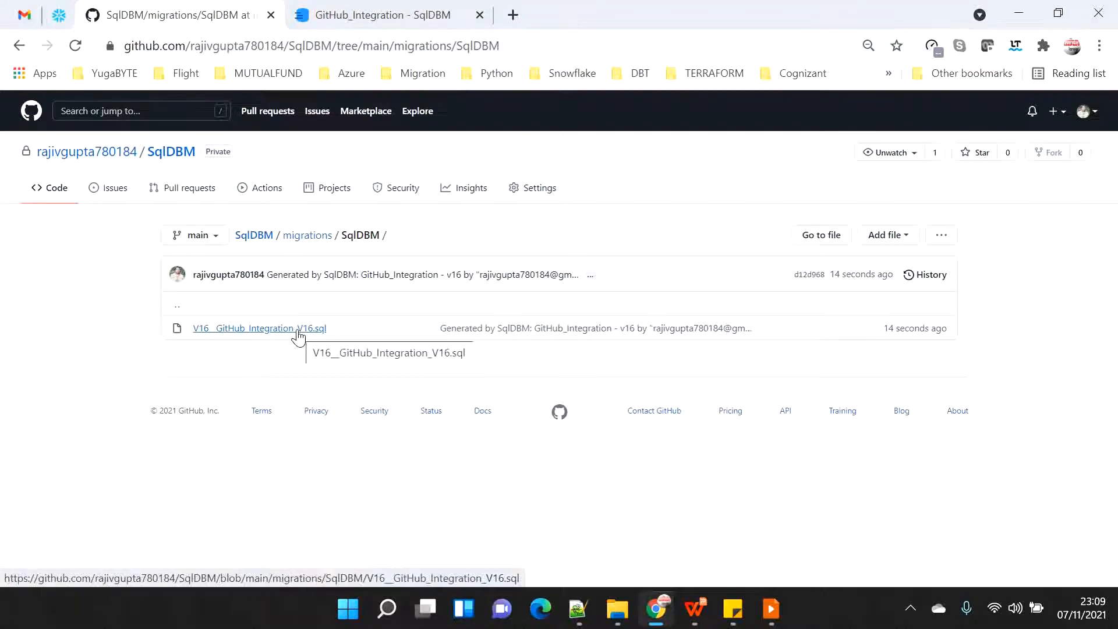
scroll(665, 430, down, 5)
scroll(666, 431, down, 7)
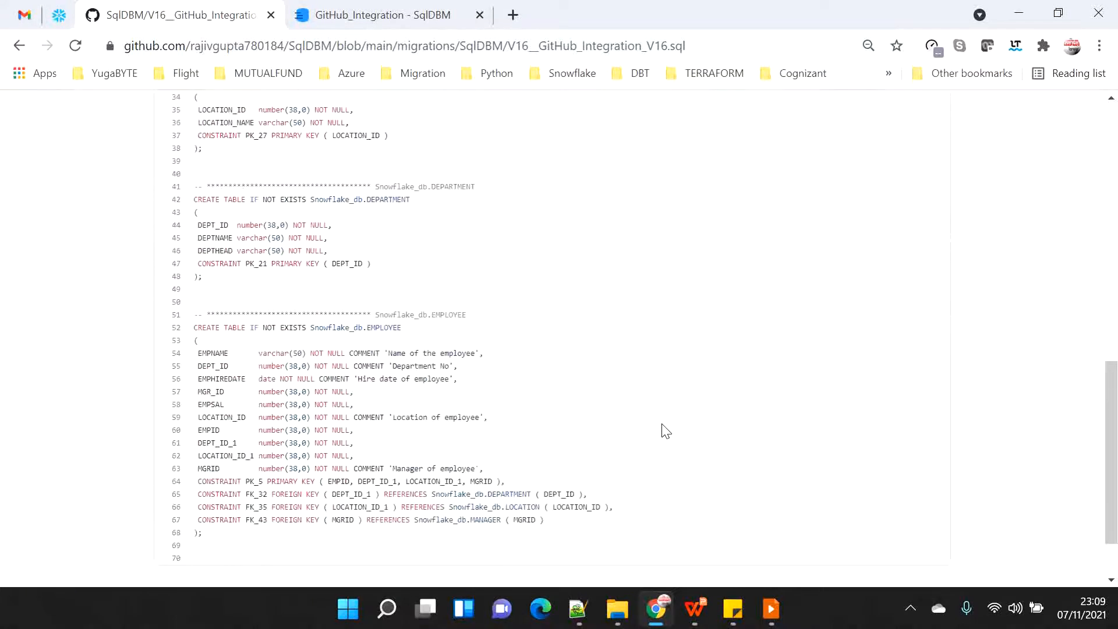
scroll(665, 430, up, 12)
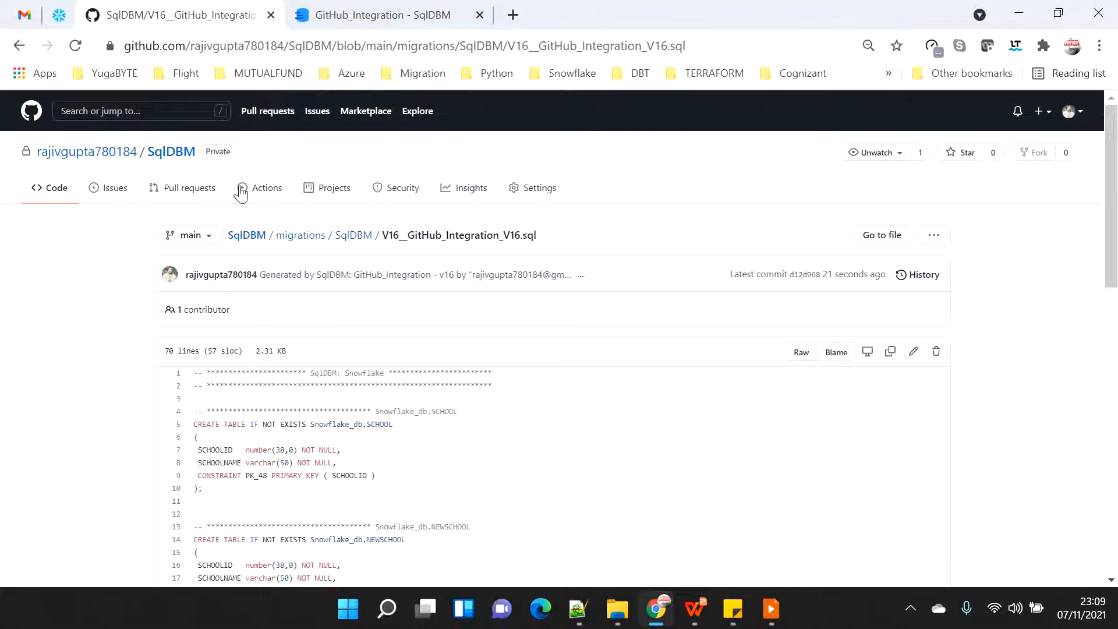
Open the SQLDBM_DEVOPS workflow run for merged pull request #16 and inspect the deploy-snowflake-changes-job's Run schemachange log
click(267, 189)
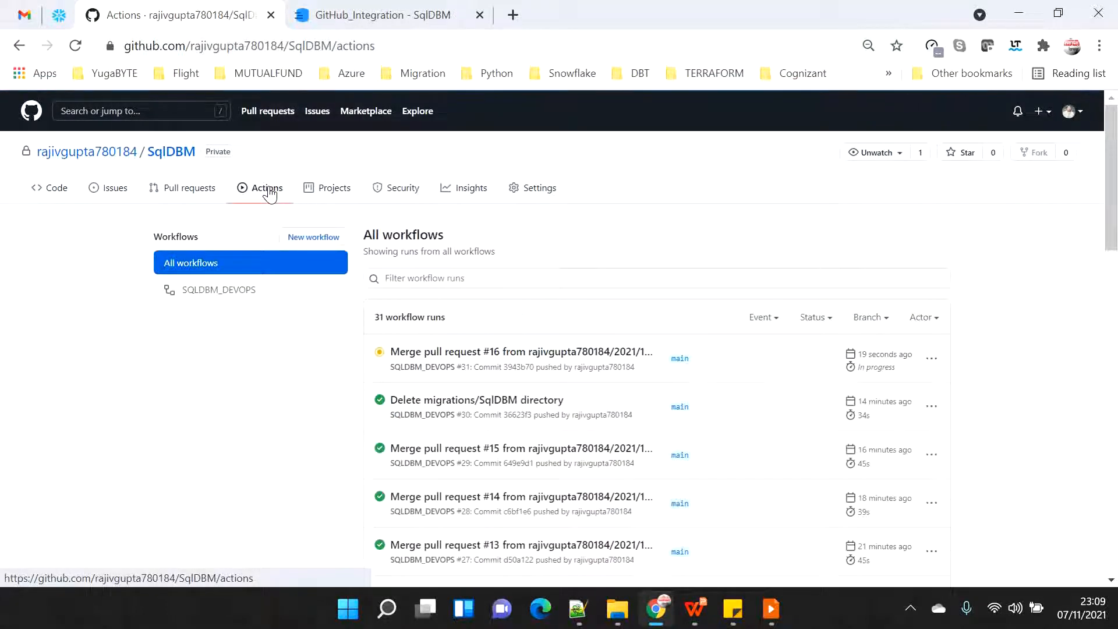
click(512, 353)
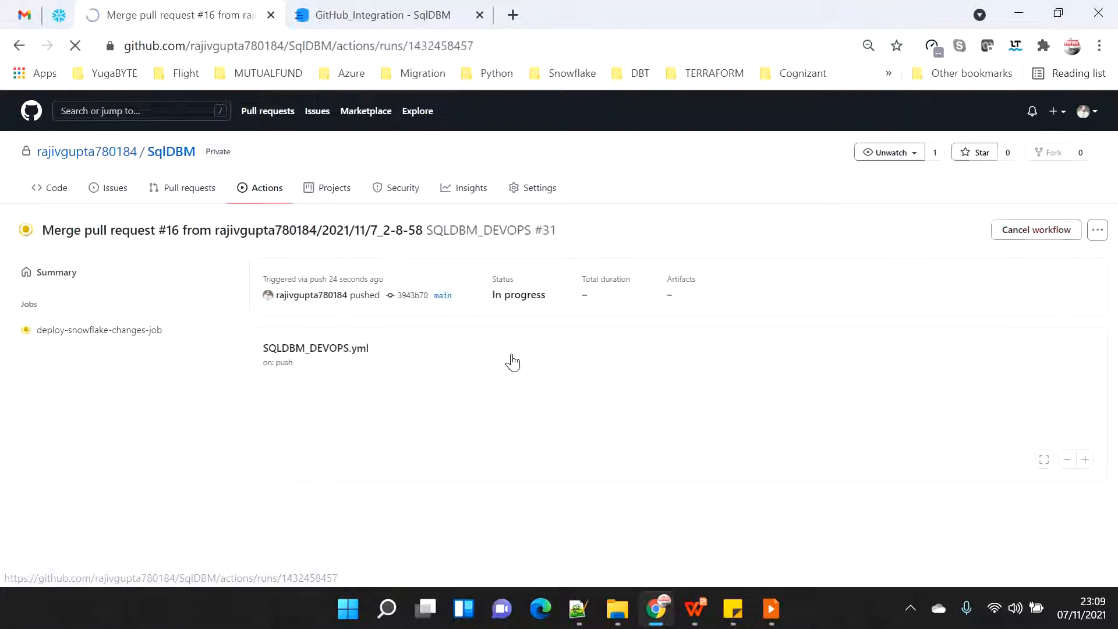
click(351, 425)
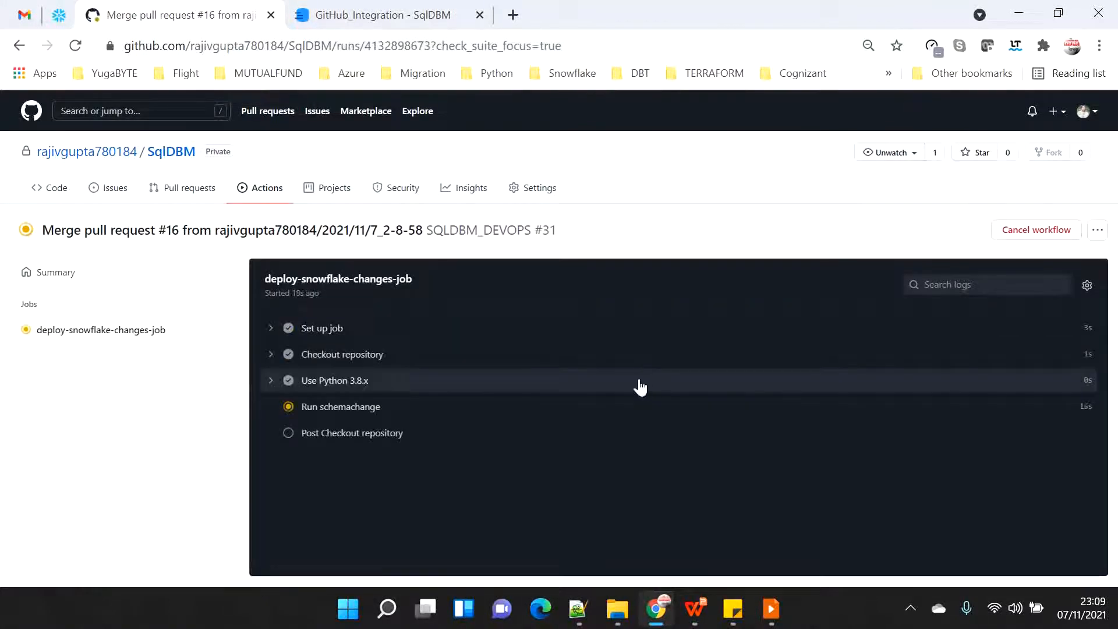
click(355, 410)
click(356, 411)
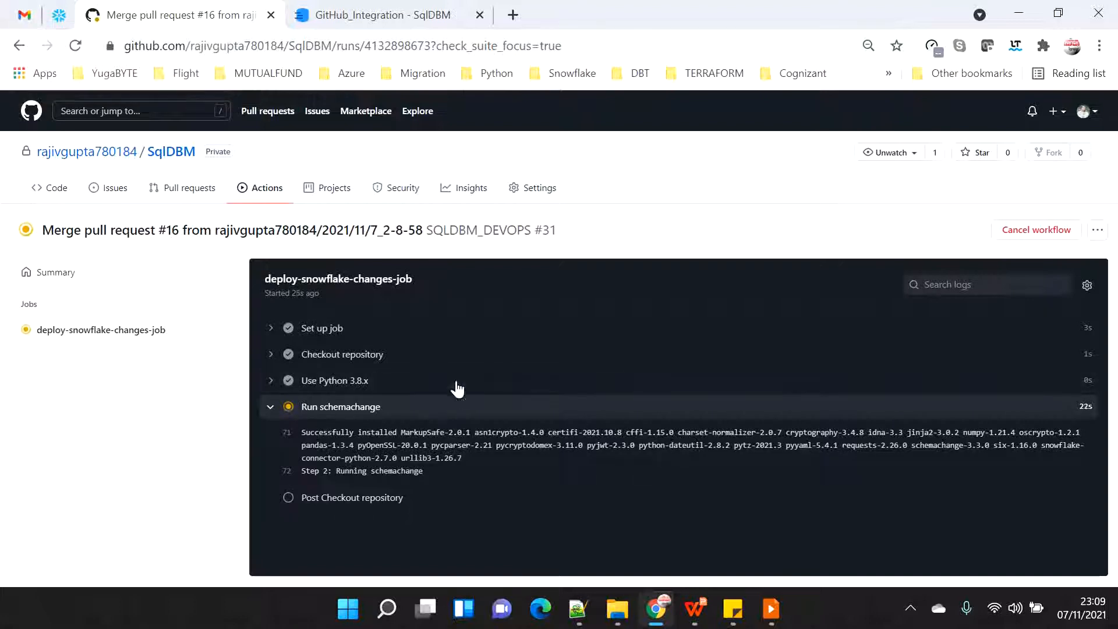
Switch to Snowflake, refresh the database objects and query SCHEMACHANGE.CHANGE_HISTORY, widening the SCRIPT column to read the full script name
click(58, 17)
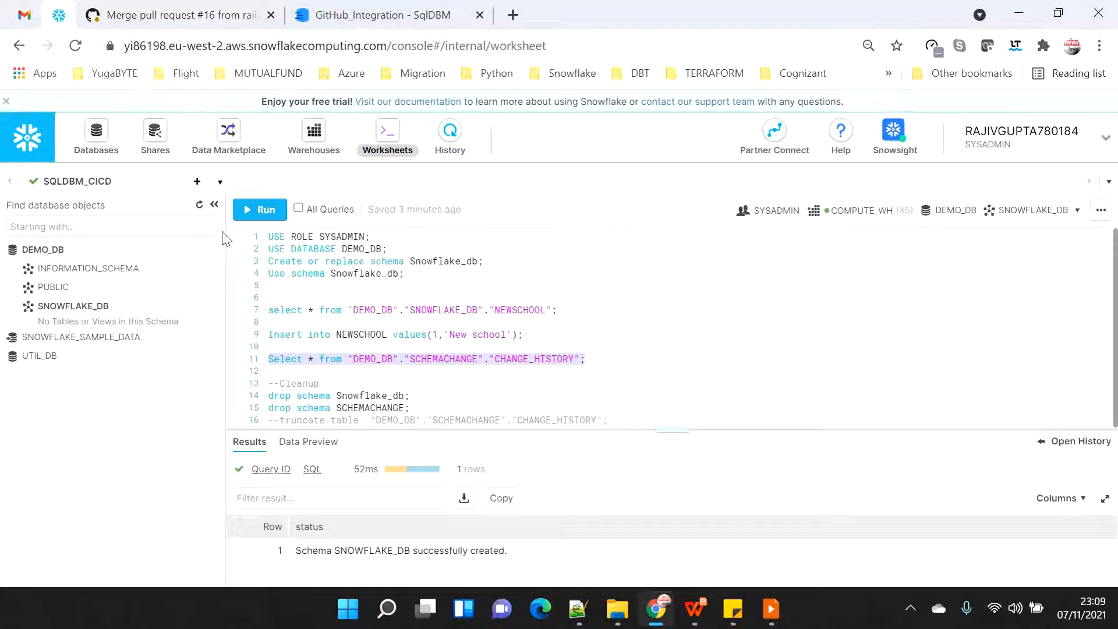
click(200, 208)
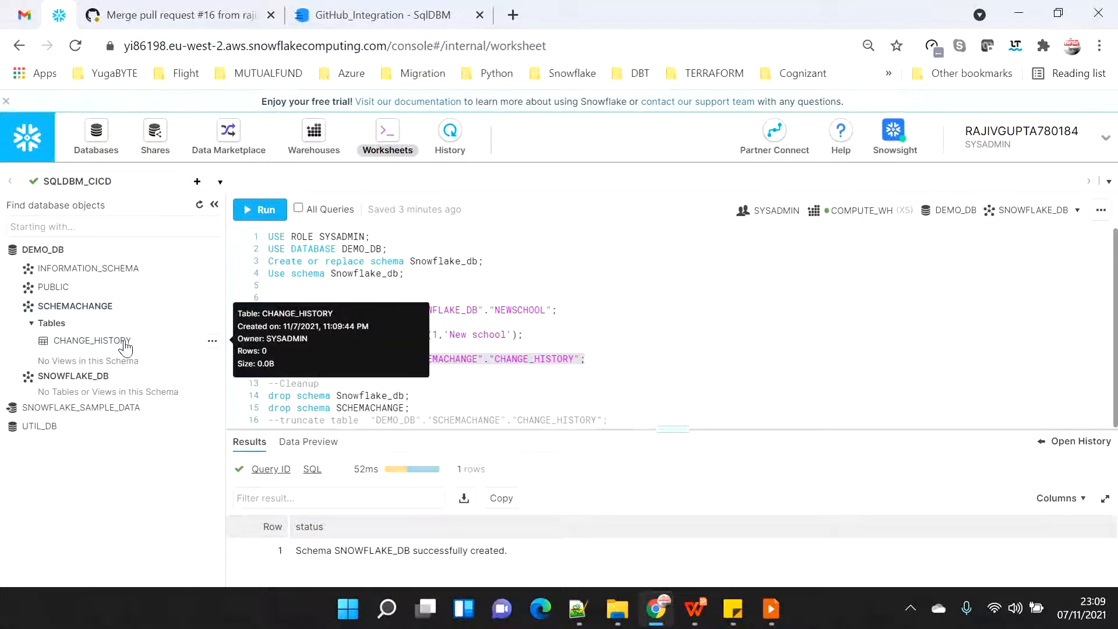
drag(612, 358, 250, 365)
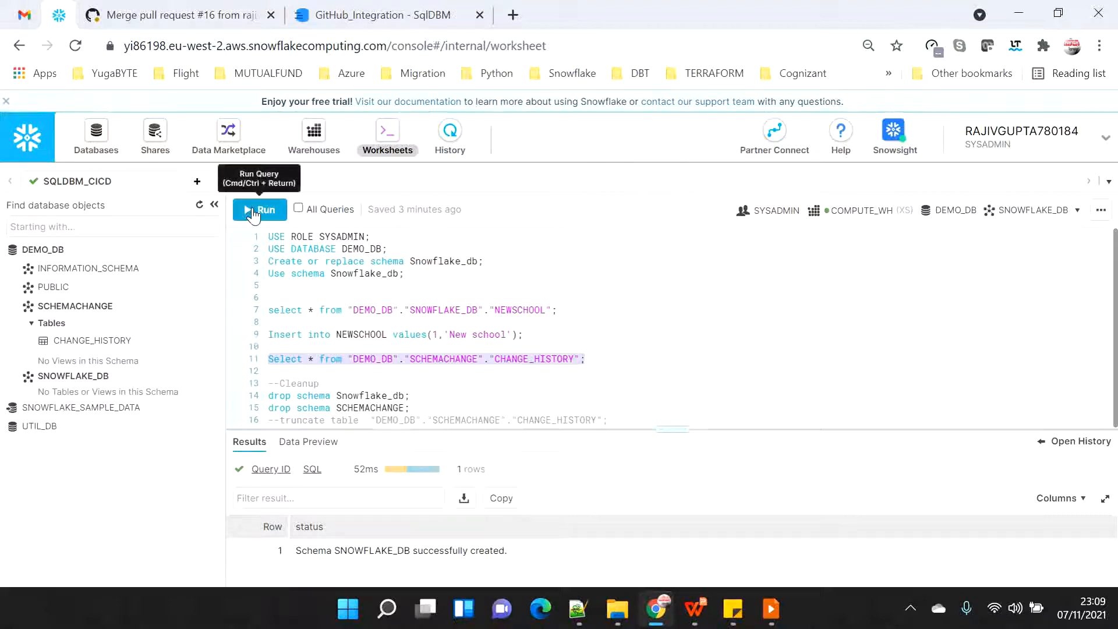
click(253, 210)
click(611, 369)
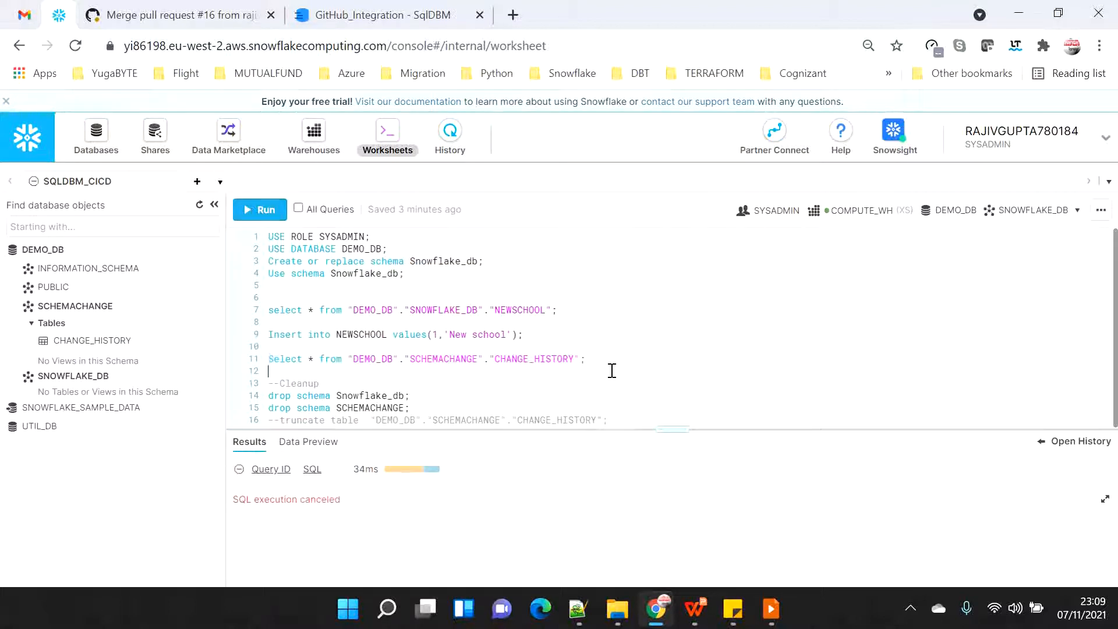
drag(596, 359, 267, 356)
click(260, 210)
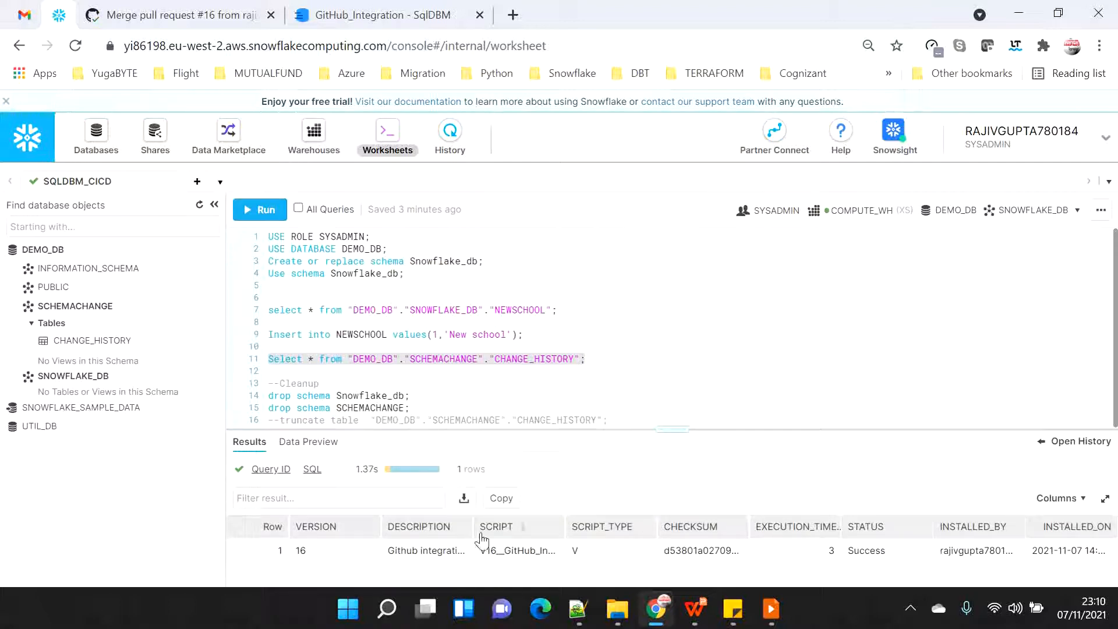
drag(563, 524, 639, 521)
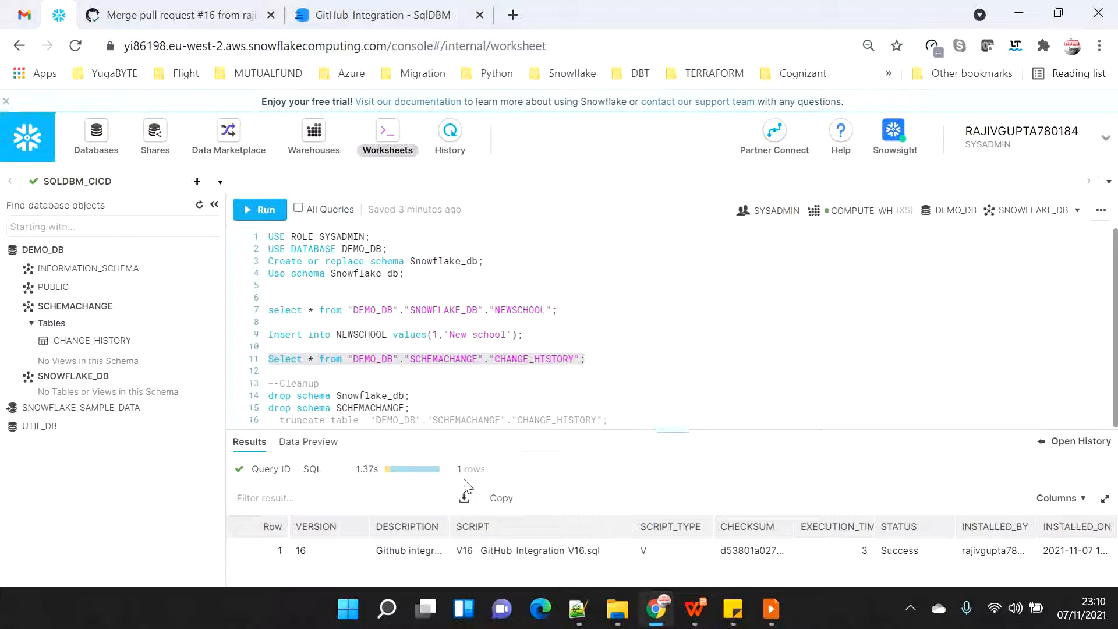
Refresh the database objects to check SNOWFLAKE_DB's tables, and review the Run schemachange log in GitHub before returning to Snowflake
click(199, 204)
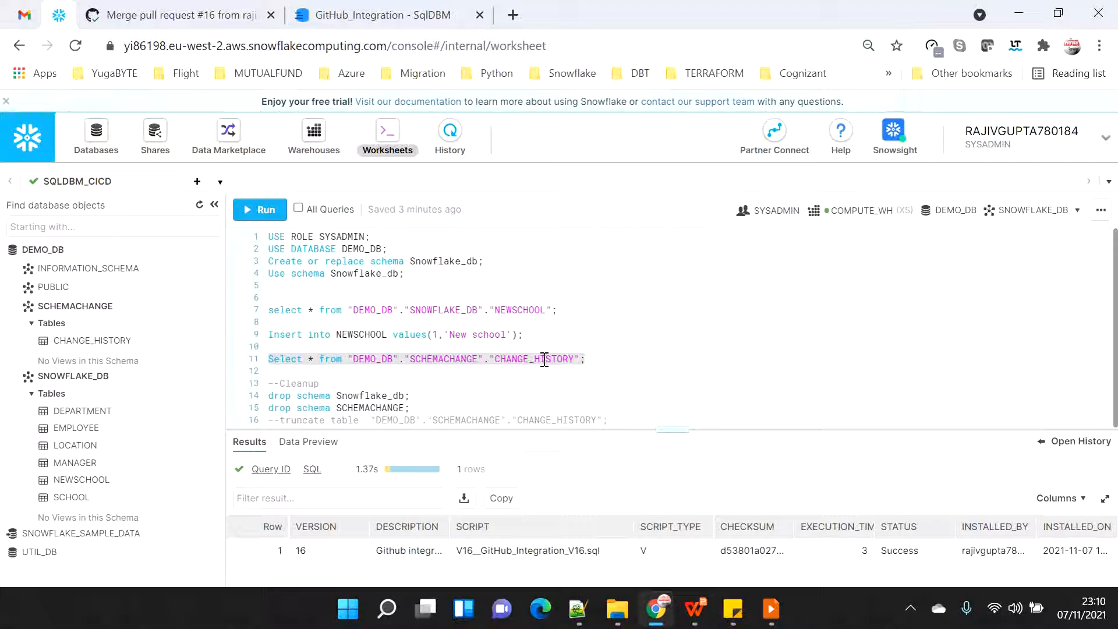
click(331, 20)
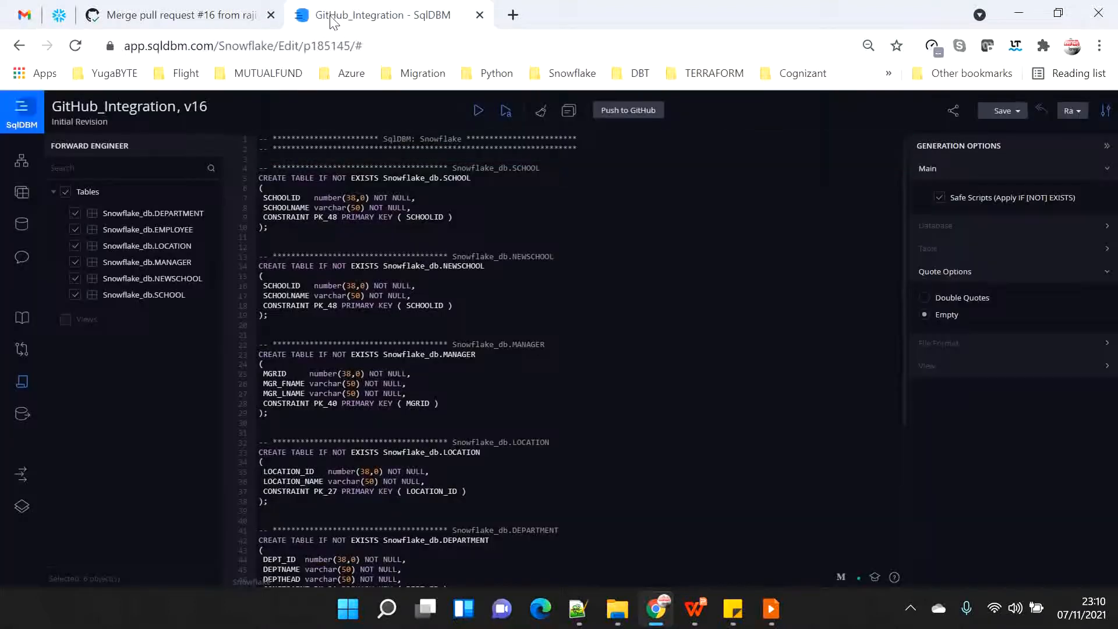
click(155, 8)
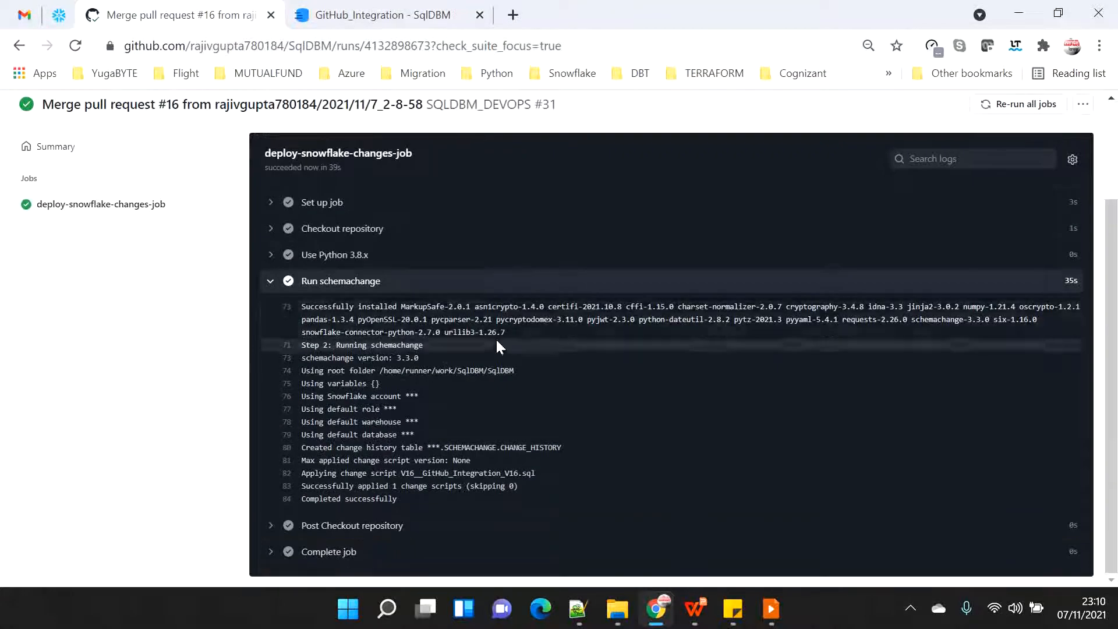
click(59, 14)
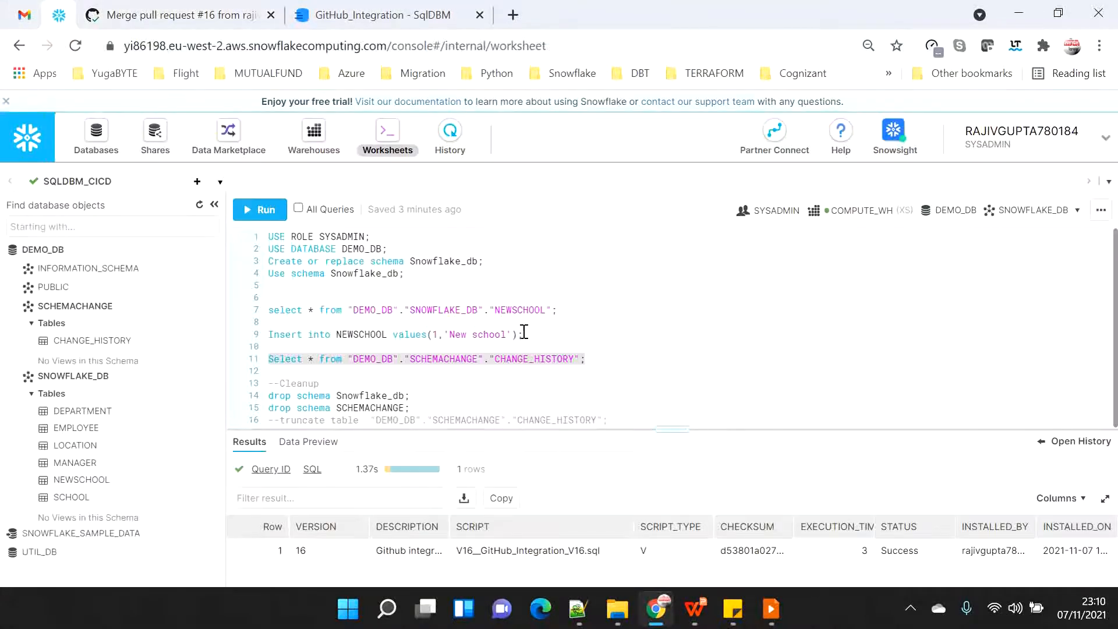
Run the worksheet's insert statement to add a row with values 1 and 'New school' to NEWSCHOOL
click(511, 310)
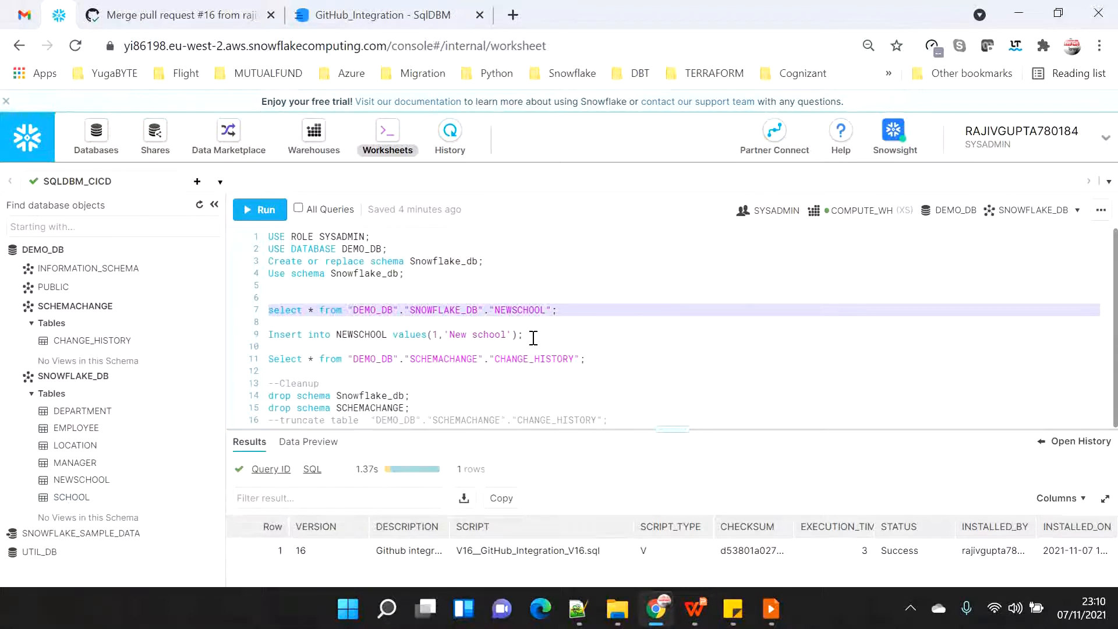
drag(526, 336, 262, 339)
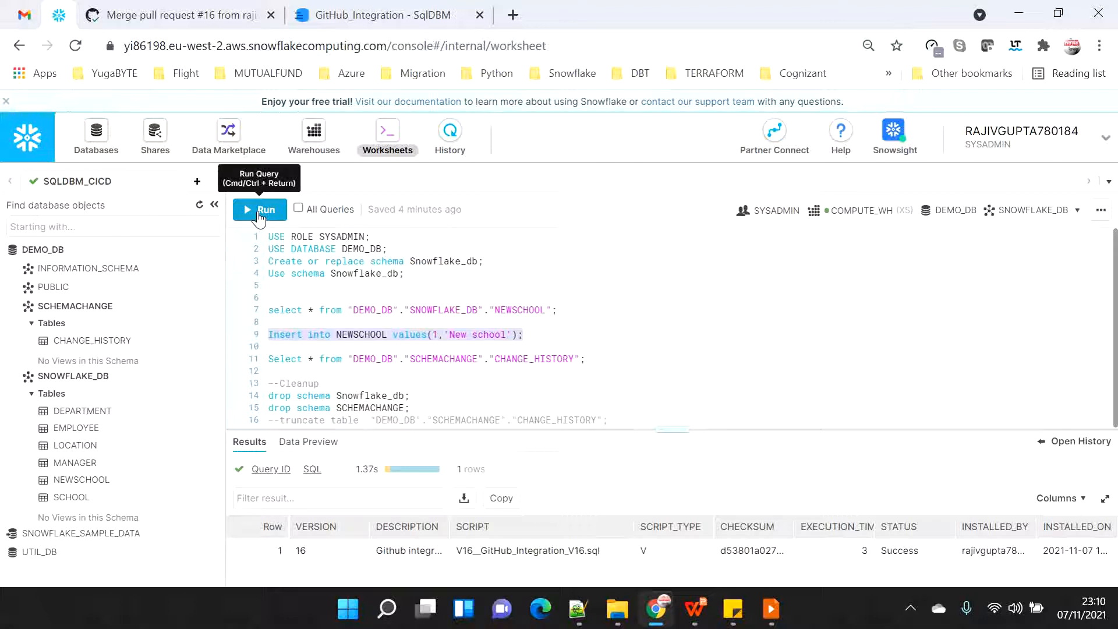
click(259, 216)
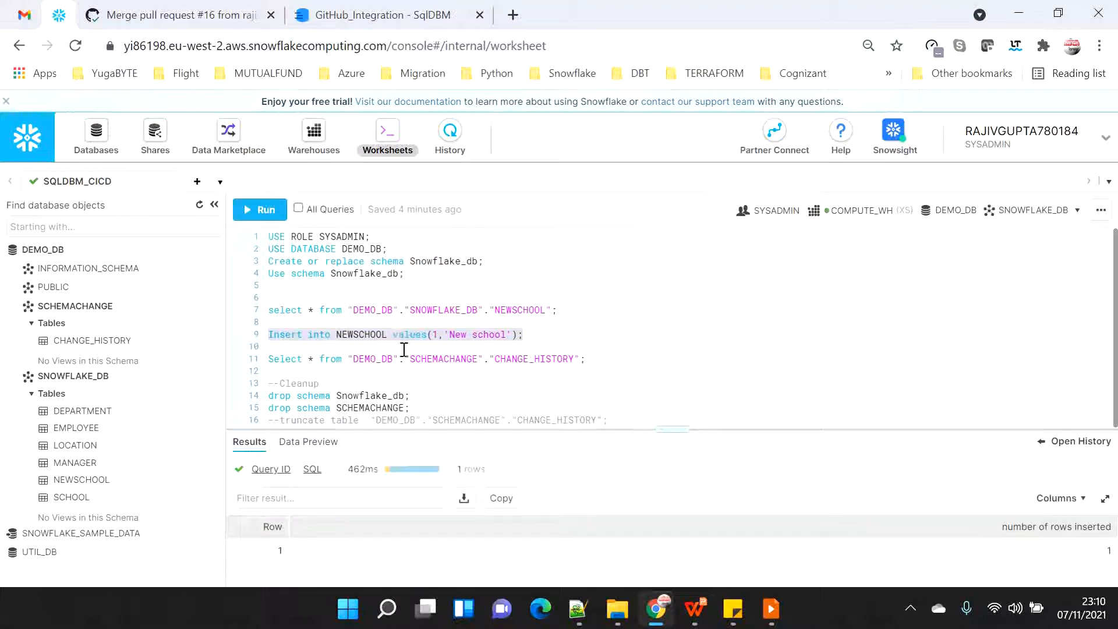
Query all rows of DEMO_DB.SNOWFLAKE_DB.NEWSCHOOL and examine the inserted record
drag(563, 312, 230, 313)
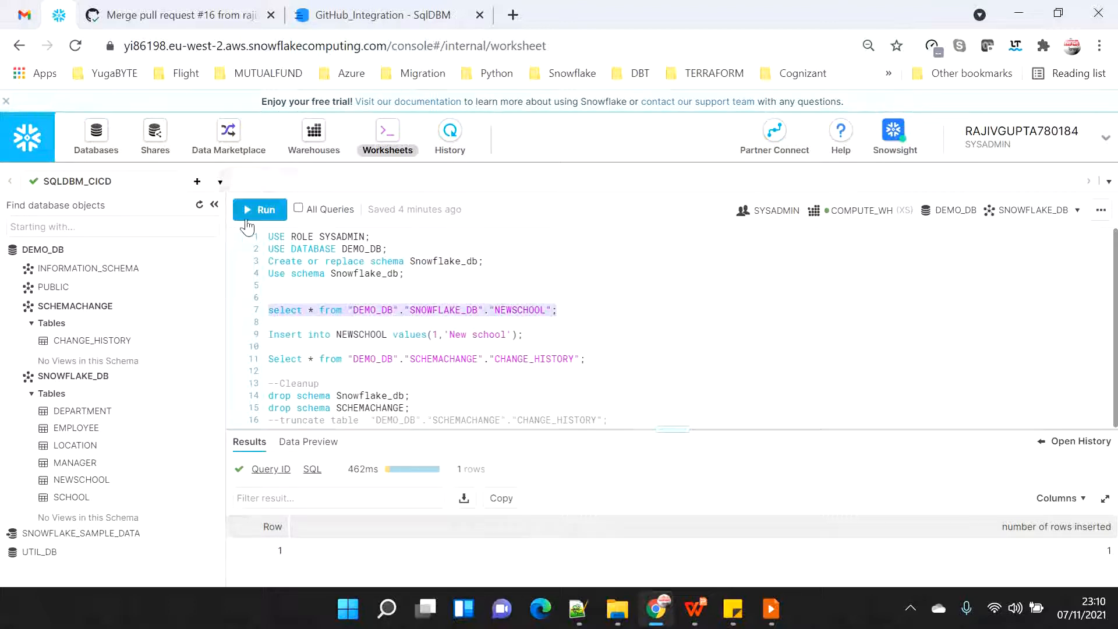
click(247, 218)
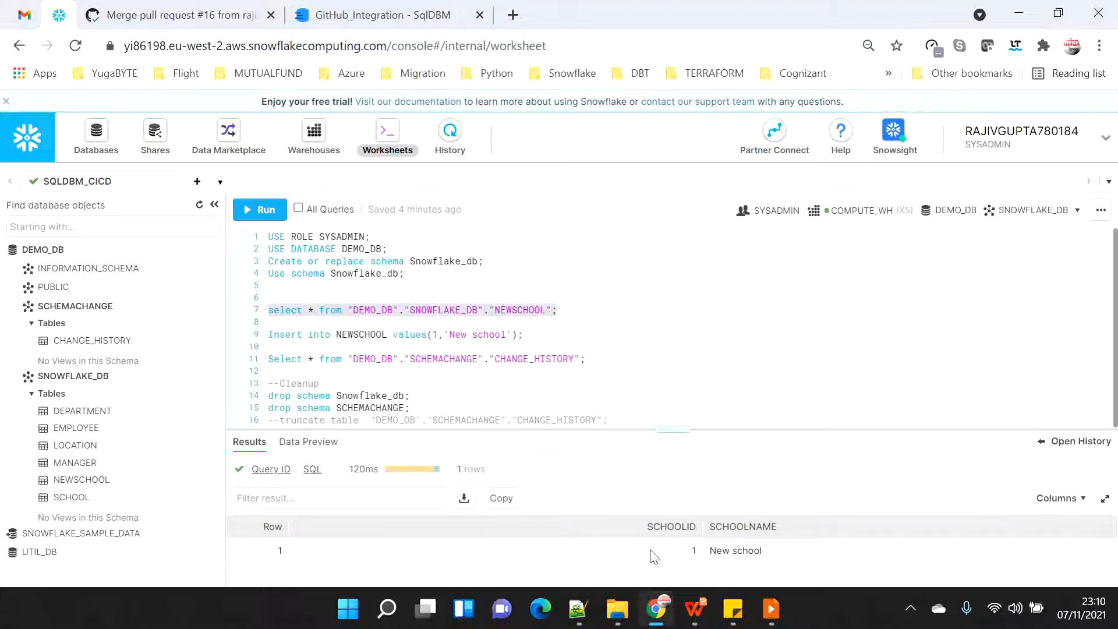
drag(653, 556, 938, 556)
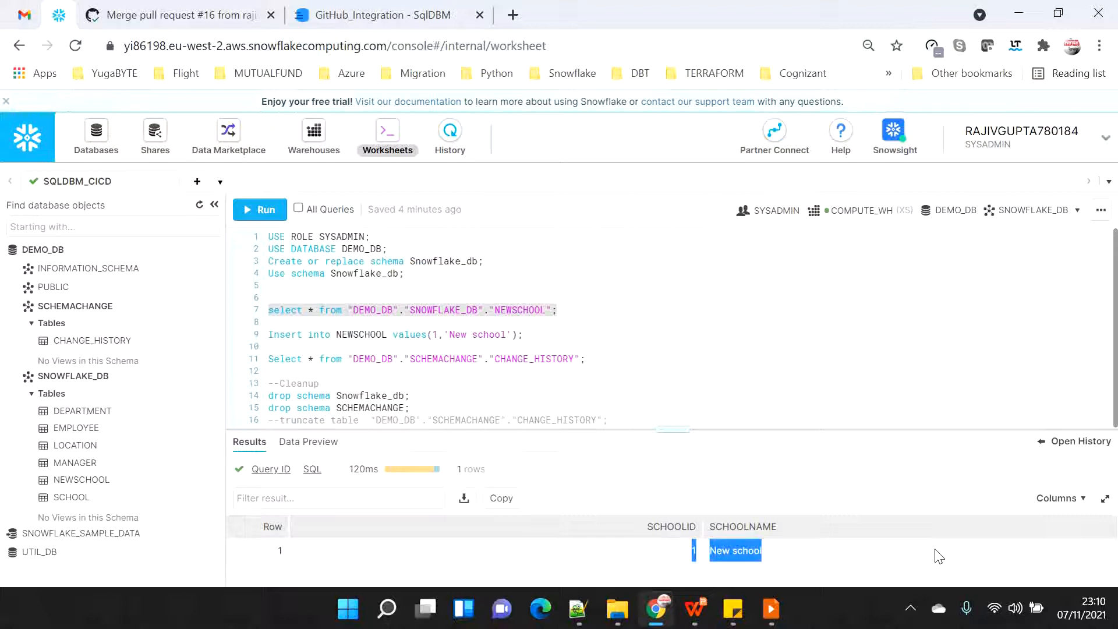
Switch to SqlDBM and add a table named Dummy in the Snowflake_db schema to the Reverse Engineer diagram
click(396, 11)
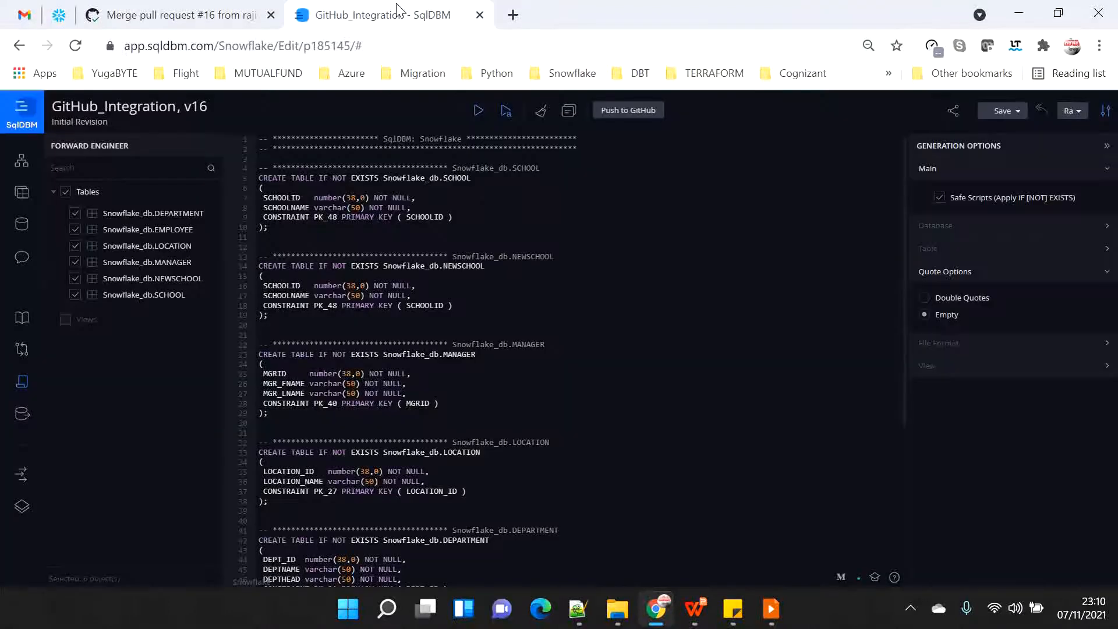
click(22, 169)
right_click(483, 470)
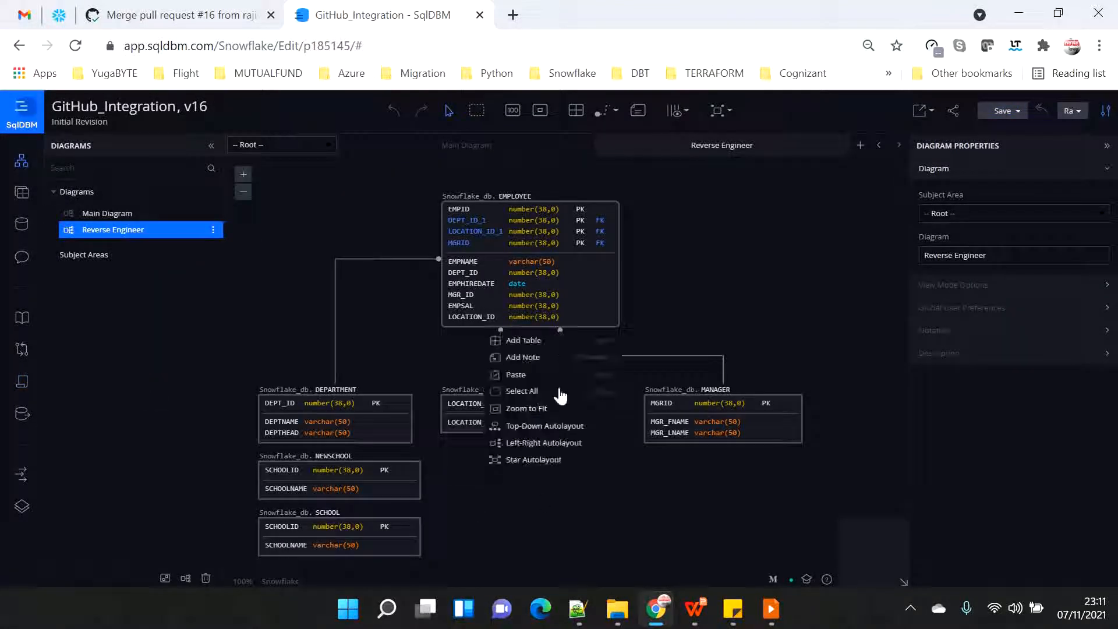
click(529, 343)
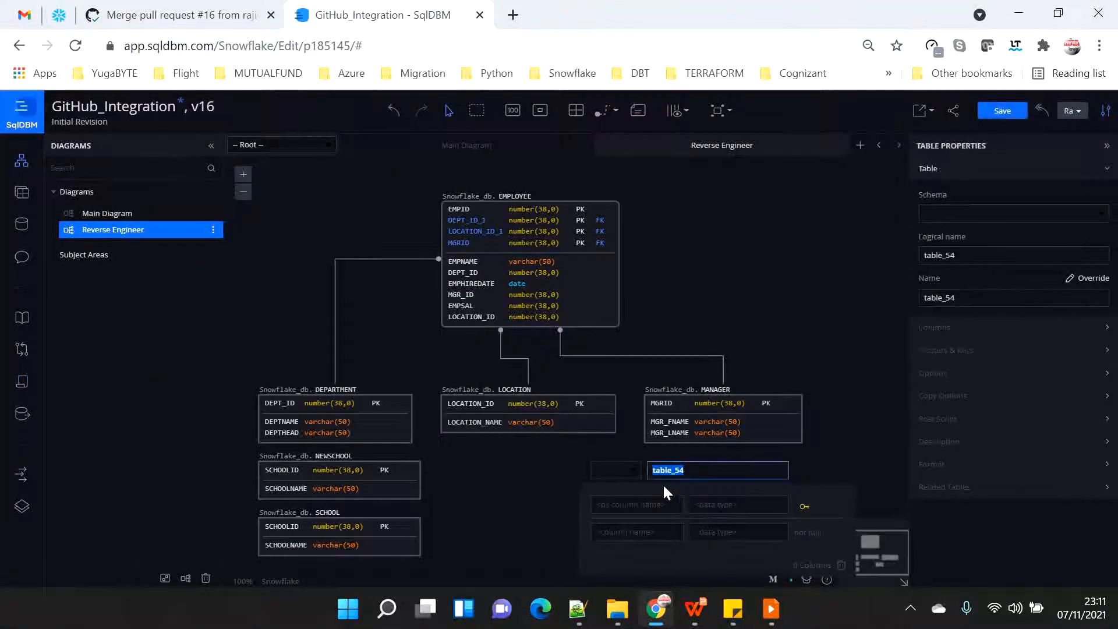
text(Dummy)
click(626, 470)
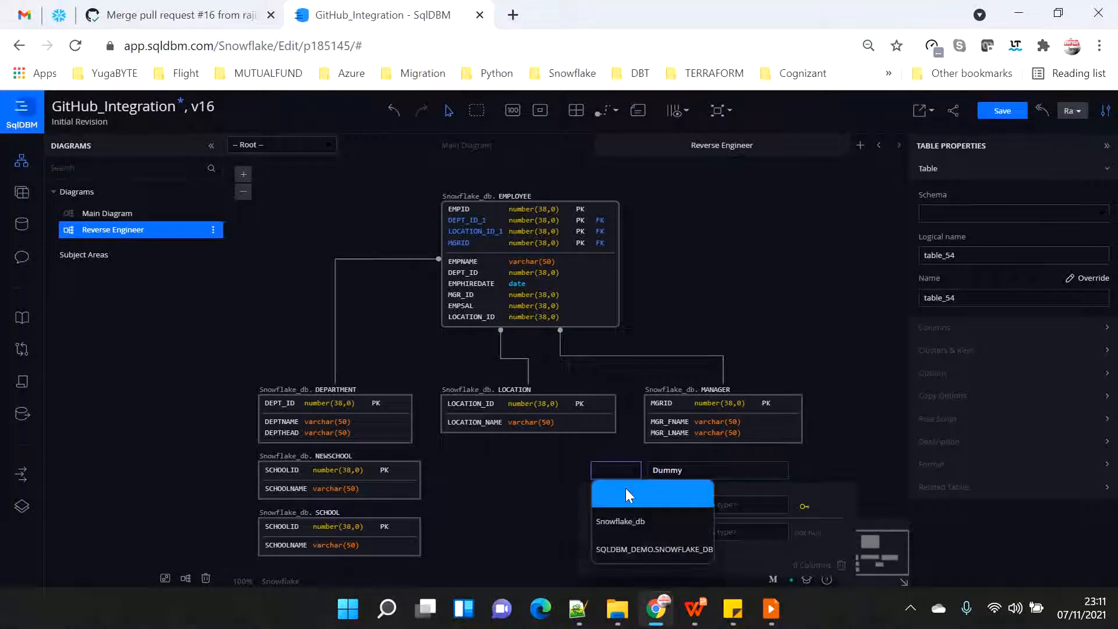
click(623, 523)
Add a primary key column col1 of type varchar(50) to the Dummy table
click(635, 505)
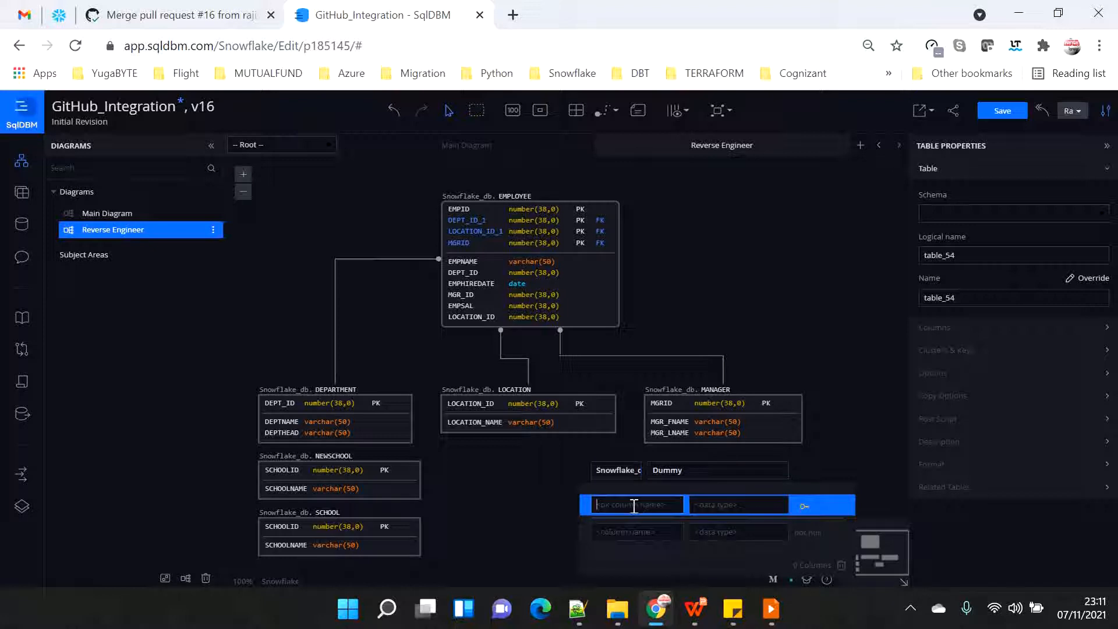
text(col1)
click(741, 505)
text(varc)
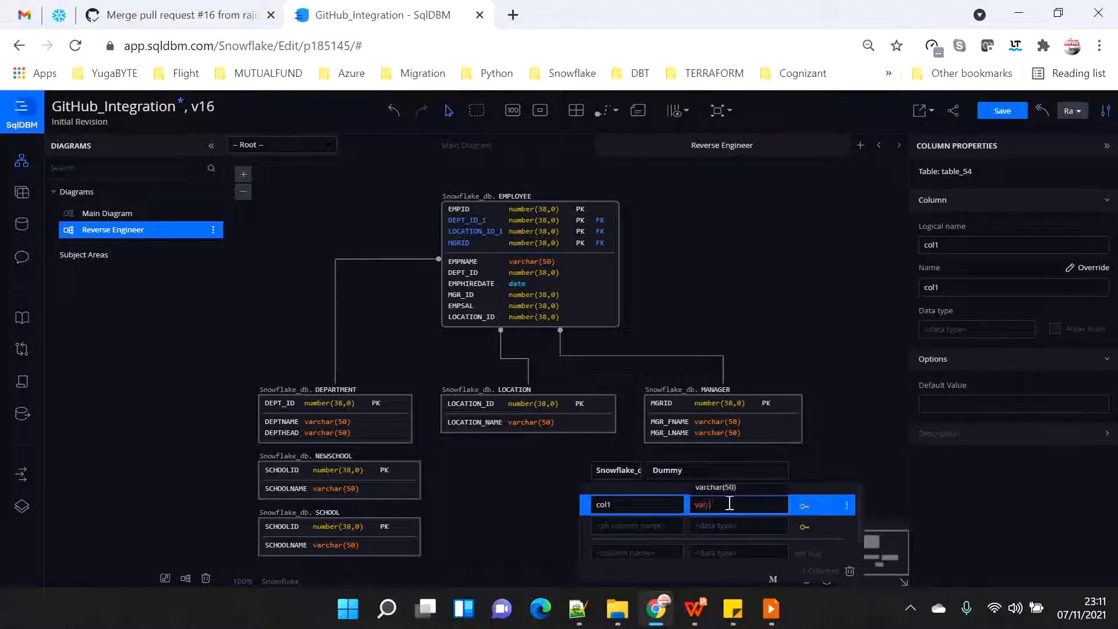
click(727, 487)
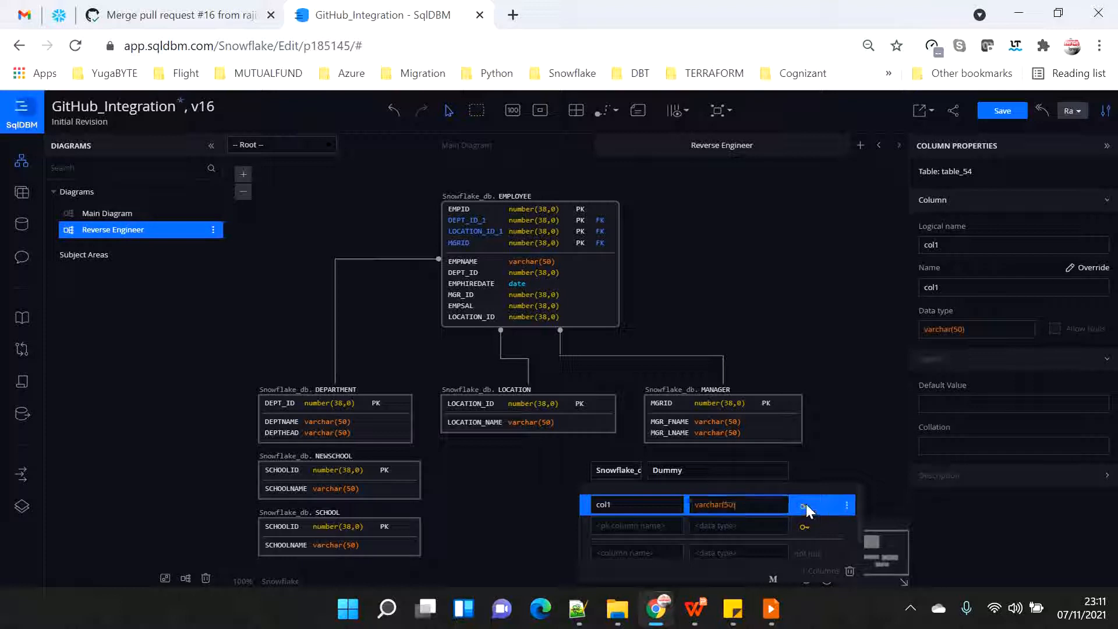
click(868, 452)
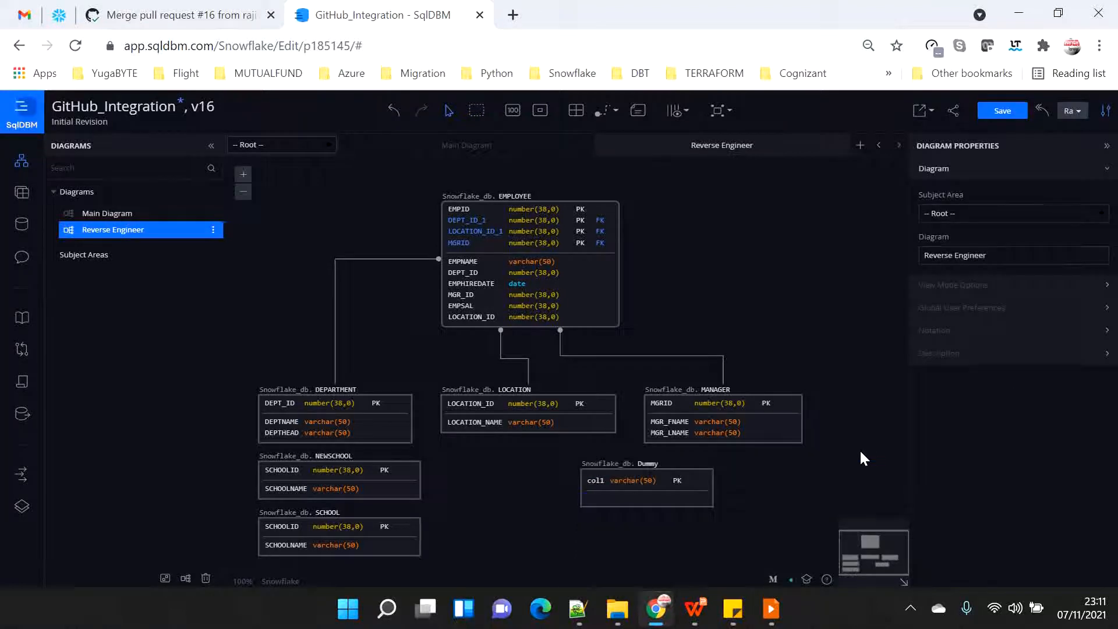
Save the project and generate the forward-engineering SQL for all tables, including Dummy
click(1003, 111)
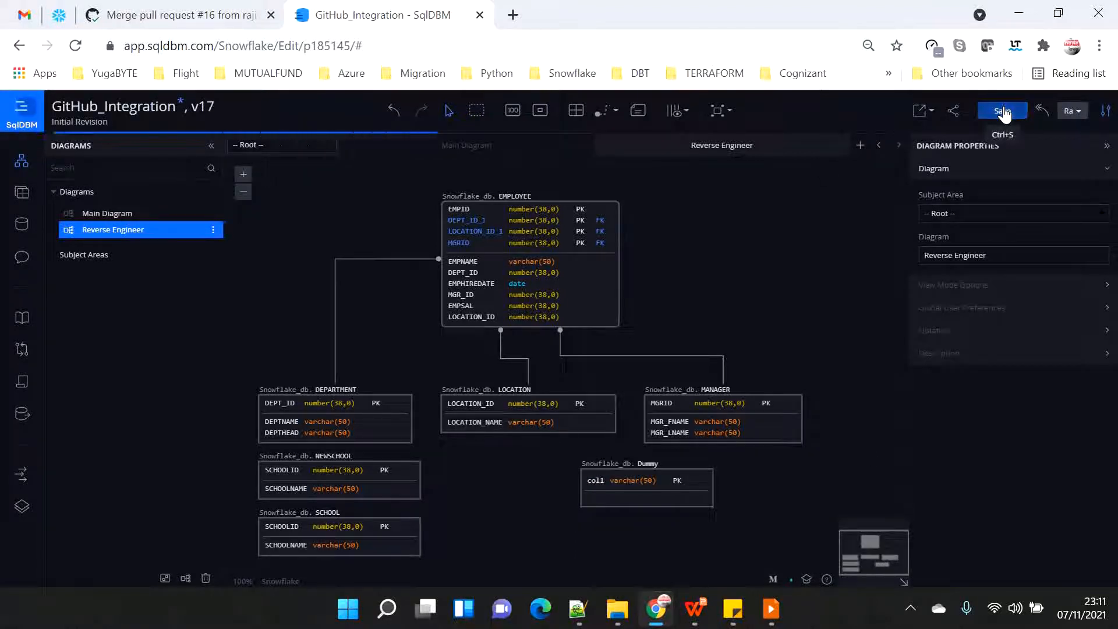
click(21, 384)
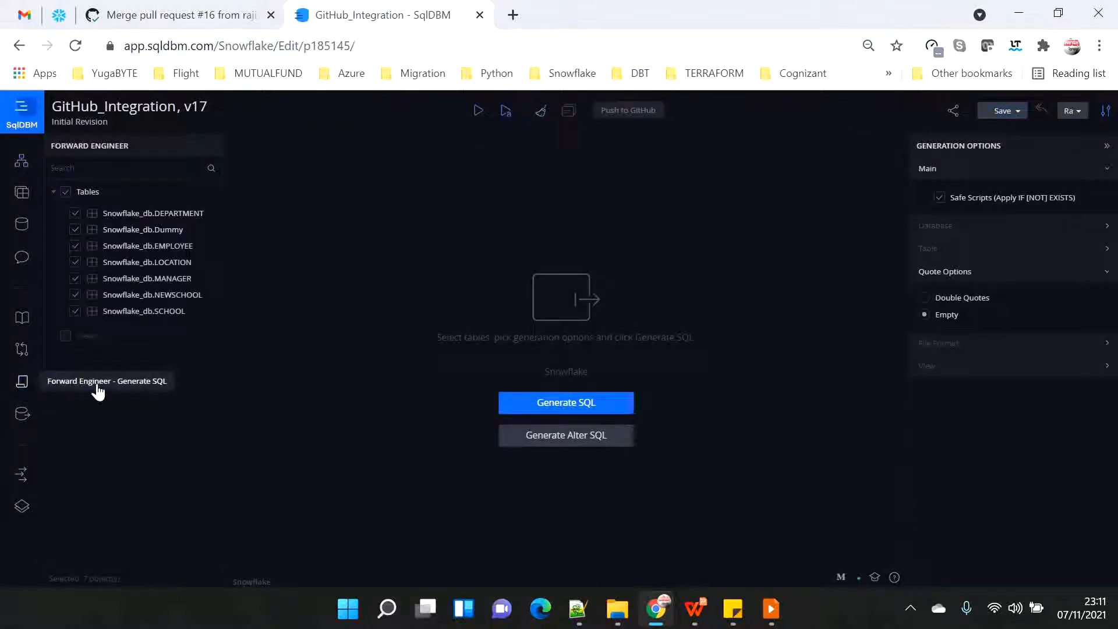
click(477, 111)
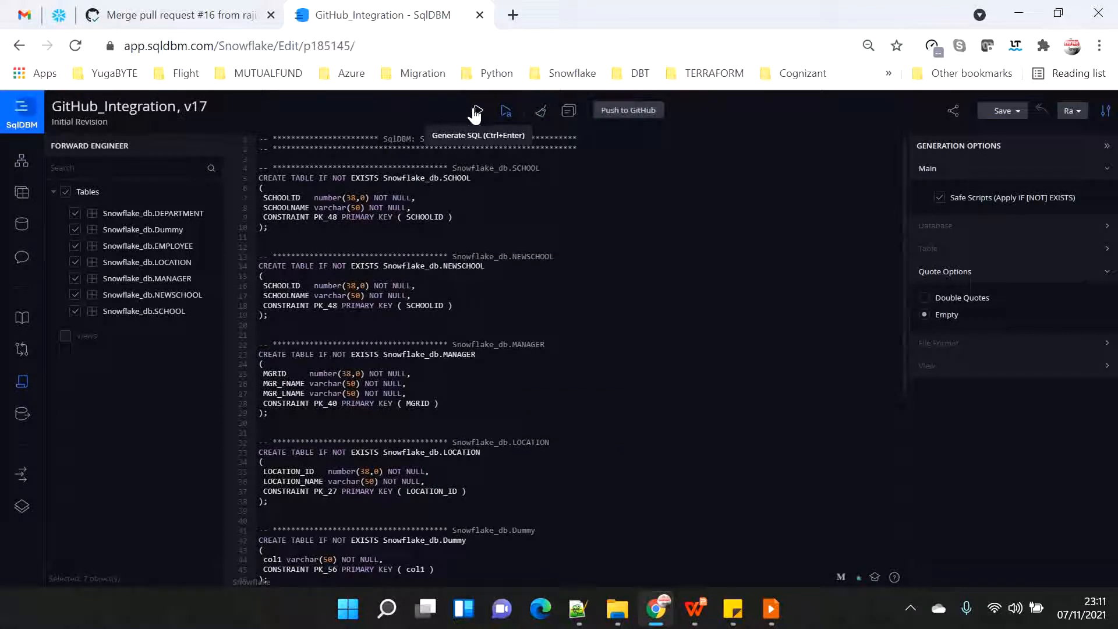
Review the CREATE TABLE statement for Snowflake_db.Dummy in the generated SQL and push the script to GitHub
scroll(536, 317, down, 5)
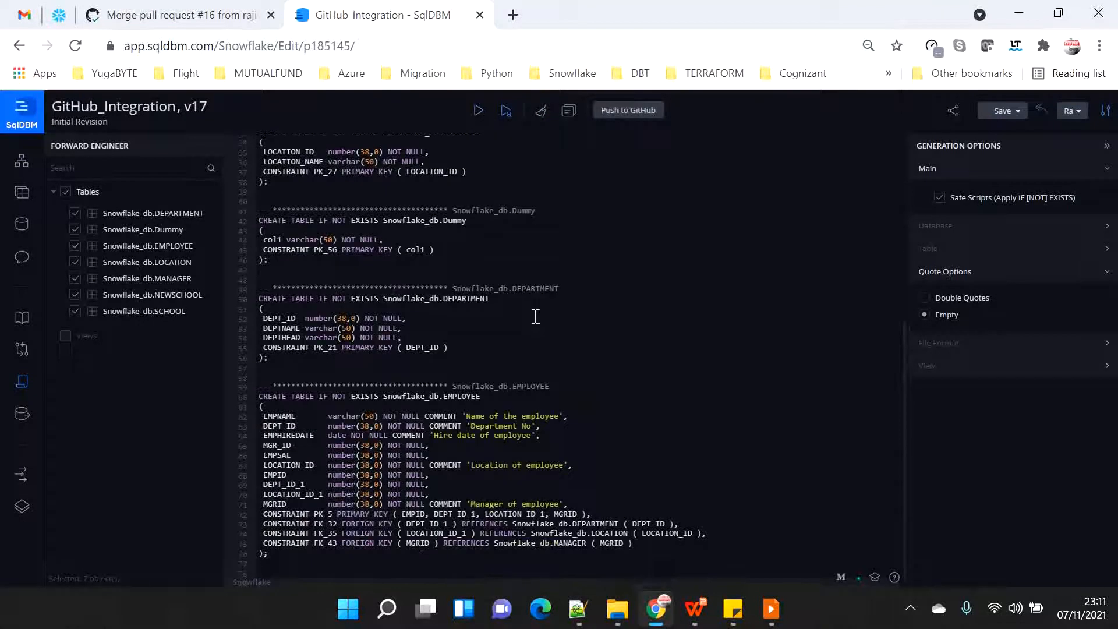
scroll(536, 316, up, 5)
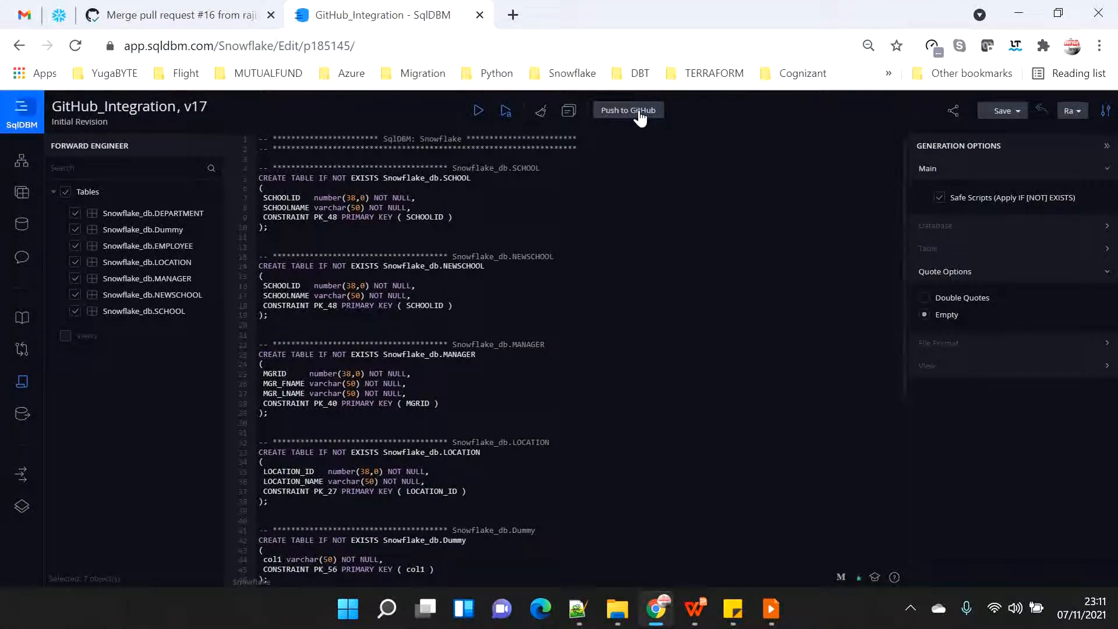
scroll(663, 378, down, 5)
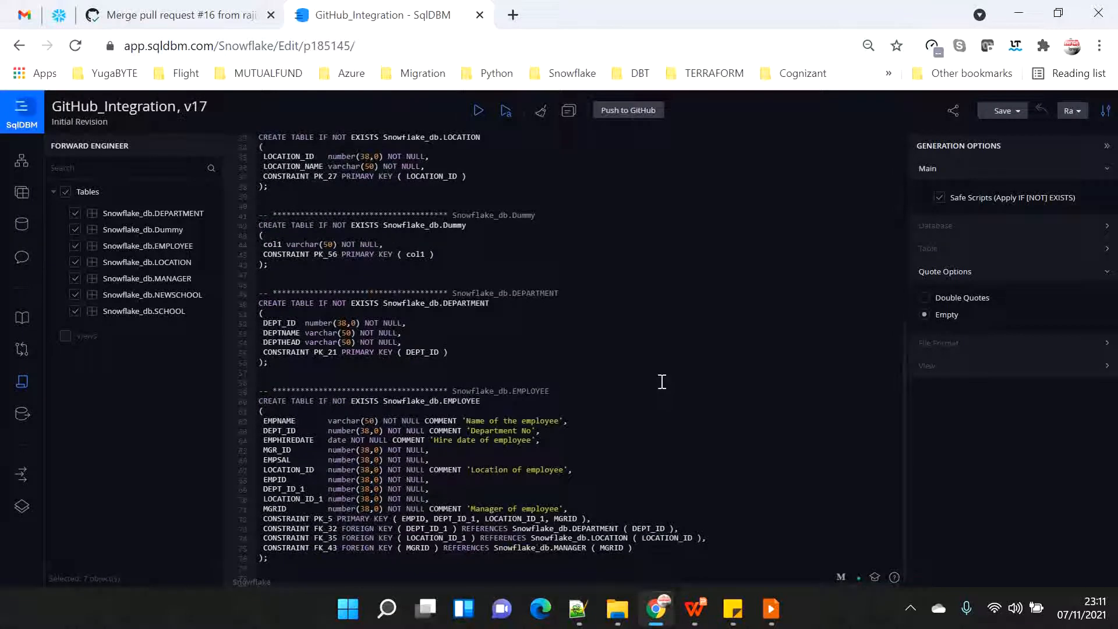
click(417, 226)
drag(287, 269, 220, 224)
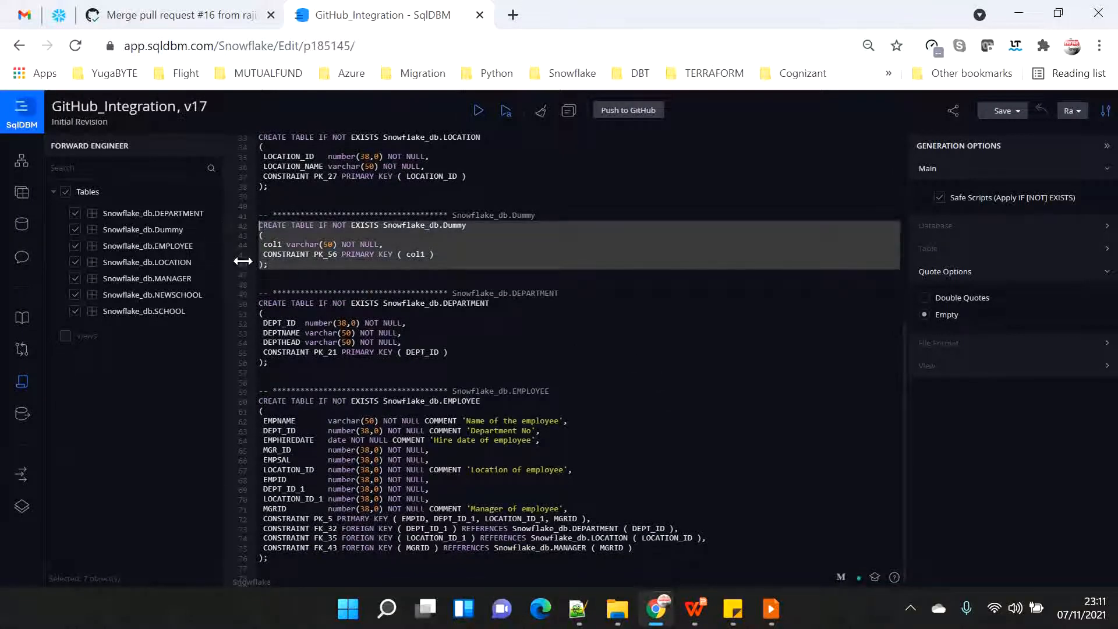
click(627, 111)
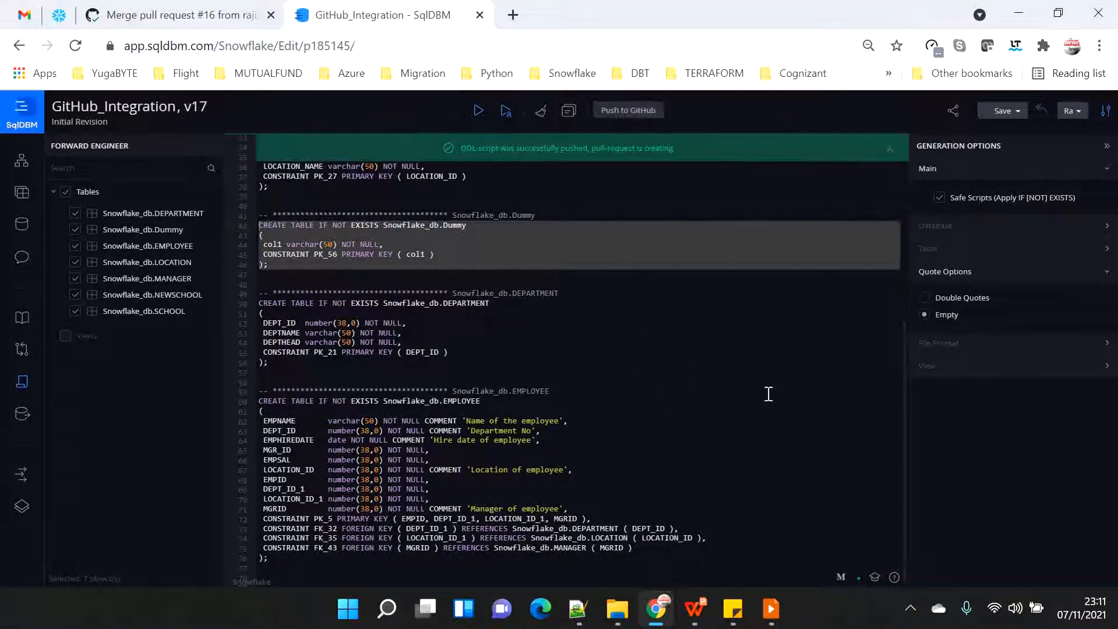
Switch to GitHub, open the new SqlDBM-generated pull request #17 and merge it into main
click(184, 17)
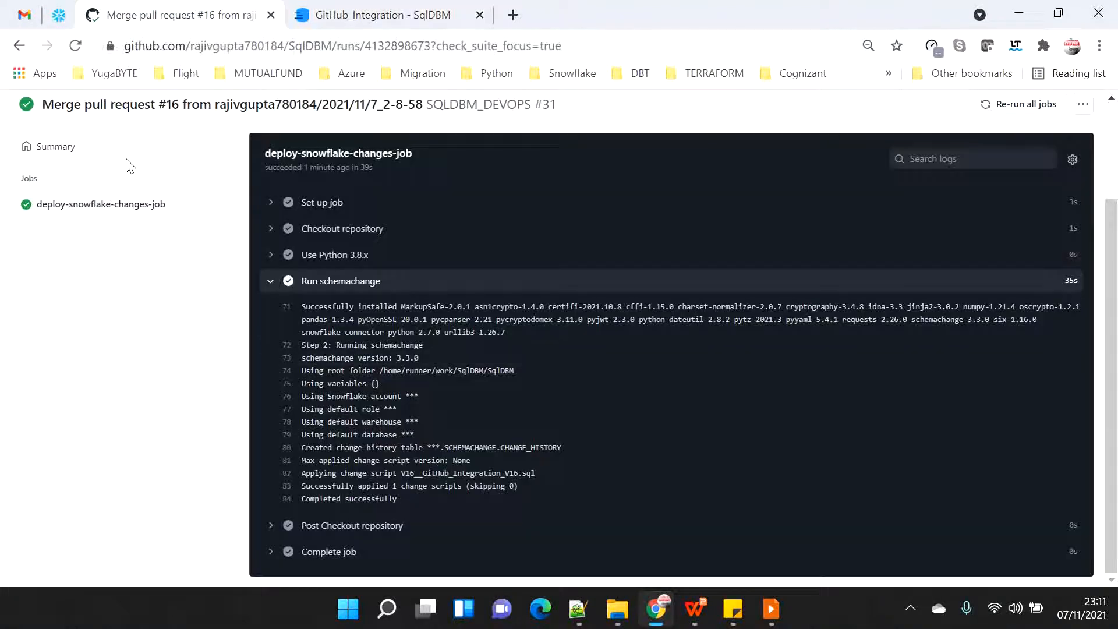
scroll(99, 187, up, 2)
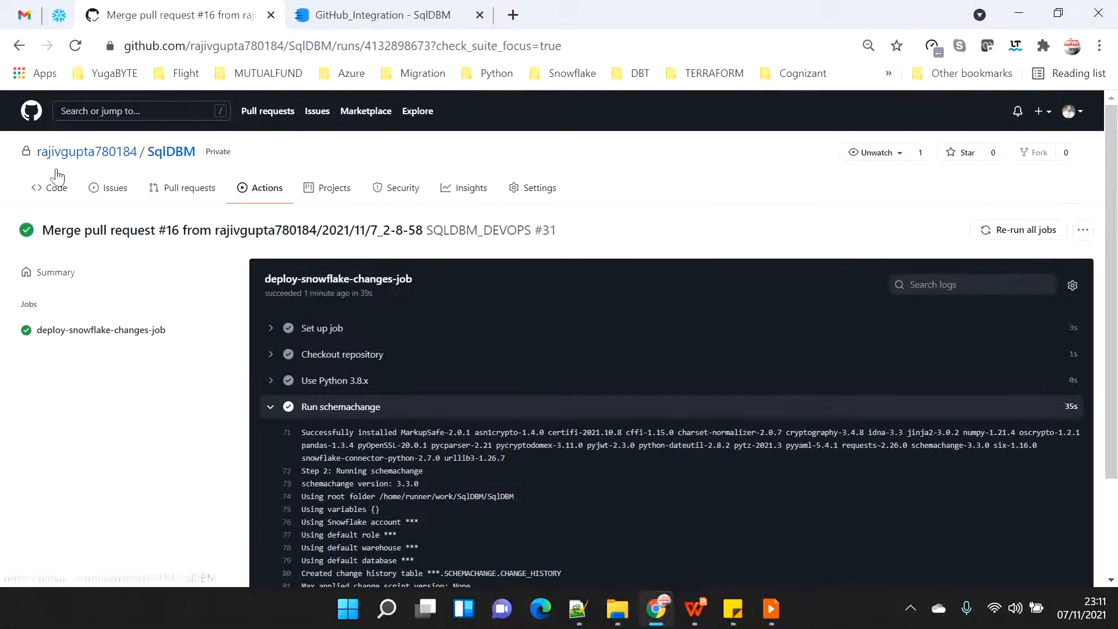
click(186, 188)
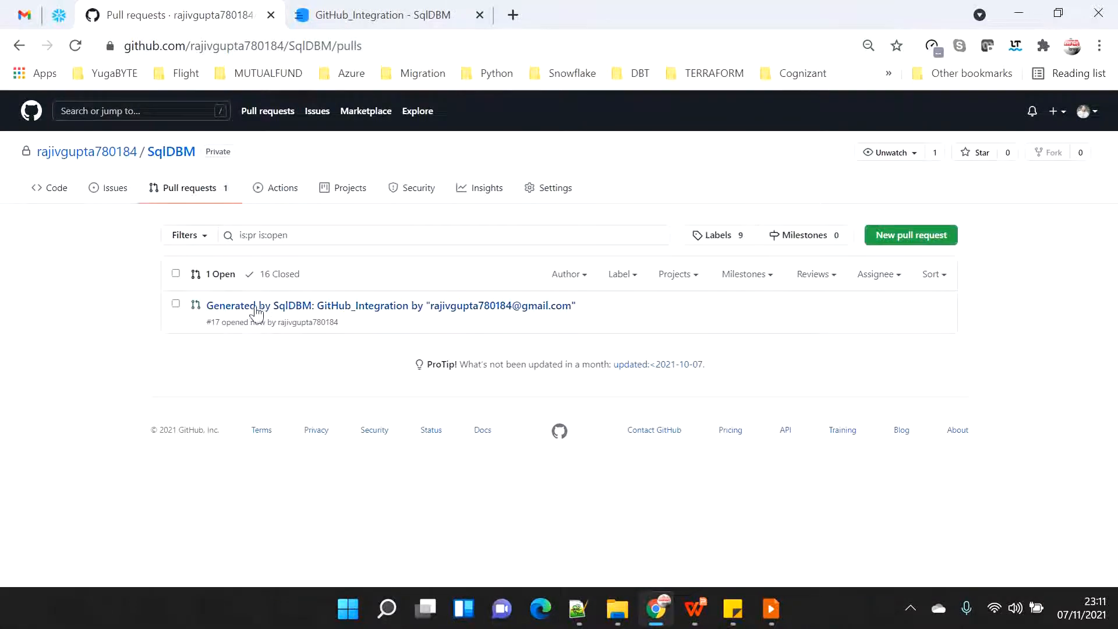
click(401, 311)
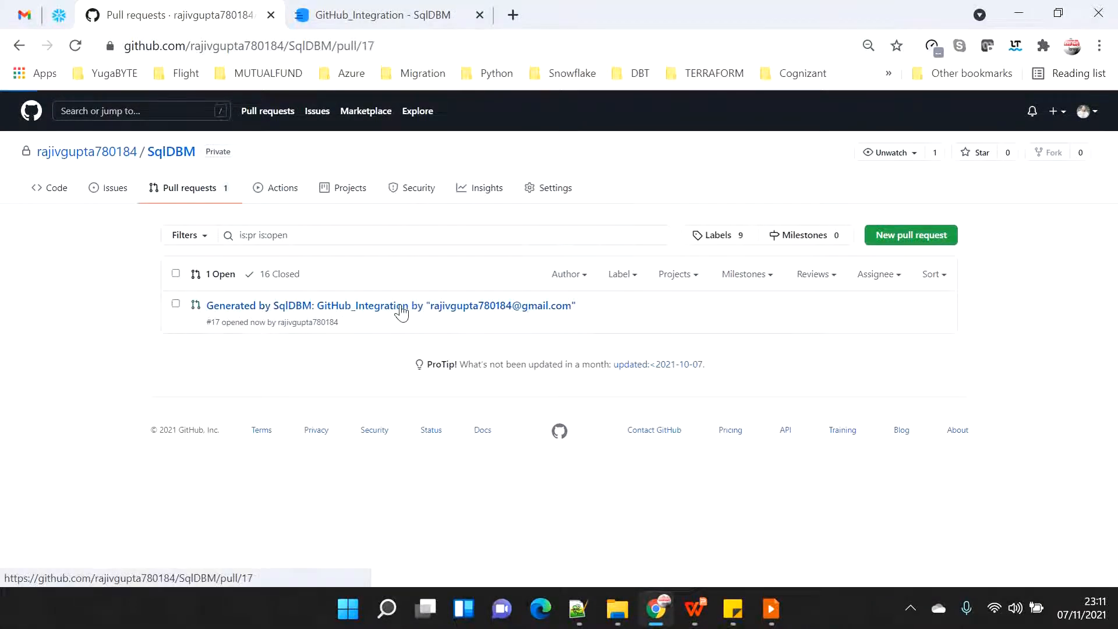
scroll(227, 547, down, 3)
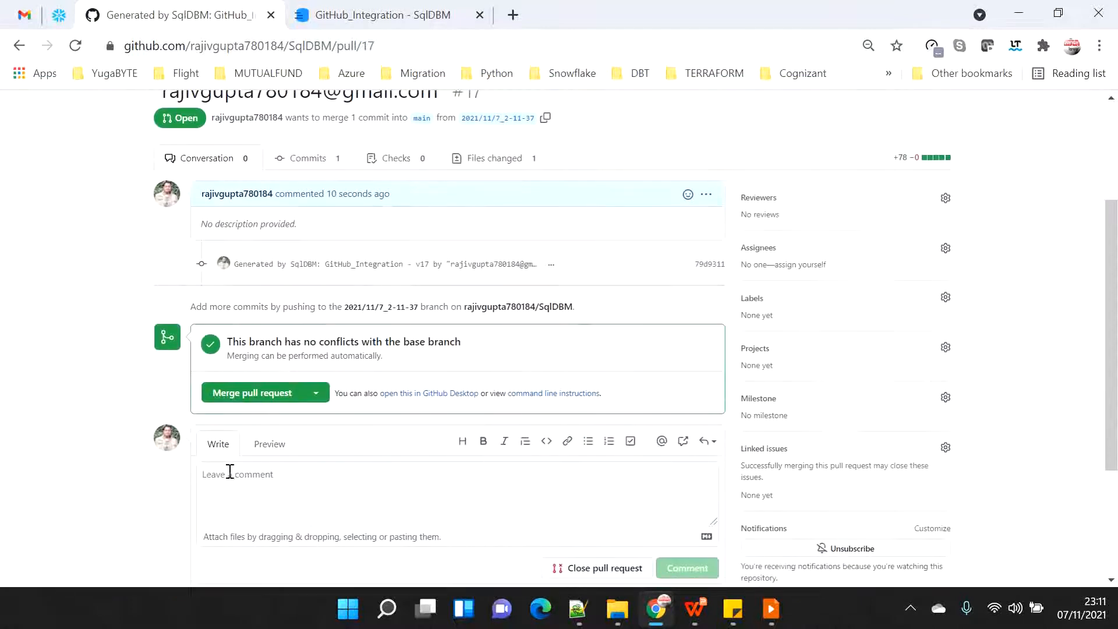
click(243, 394)
click(247, 422)
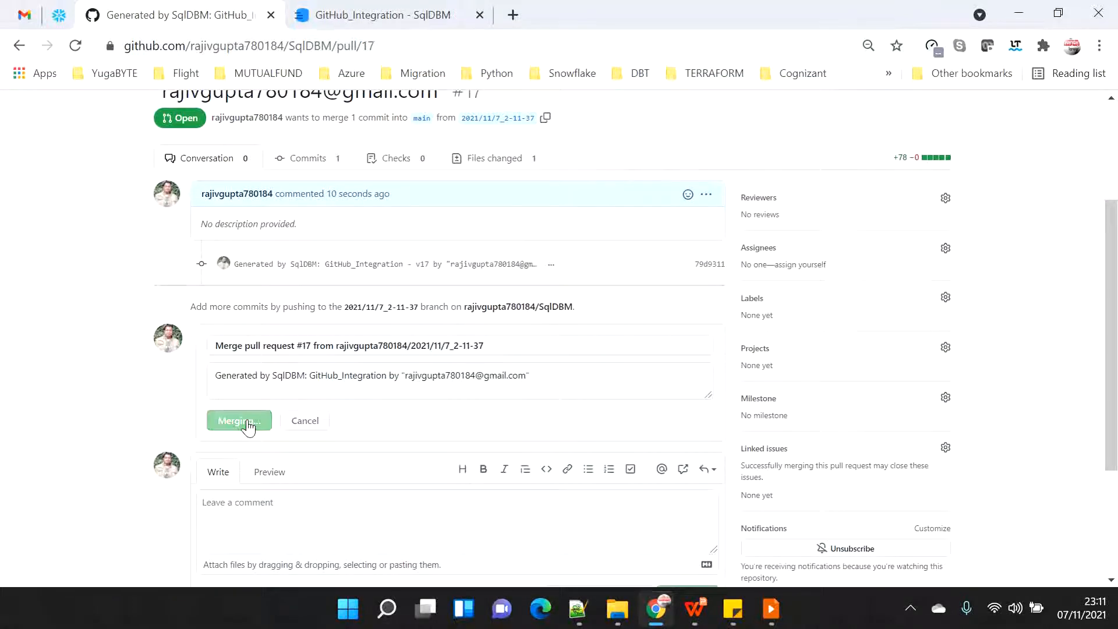
Open V17__GitHub_Integration_V17.sql in the repository's migrations/SqlDBM folder and examine the Dummy table's CREATE TABLE statement
scroll(7, 198, up, 3)
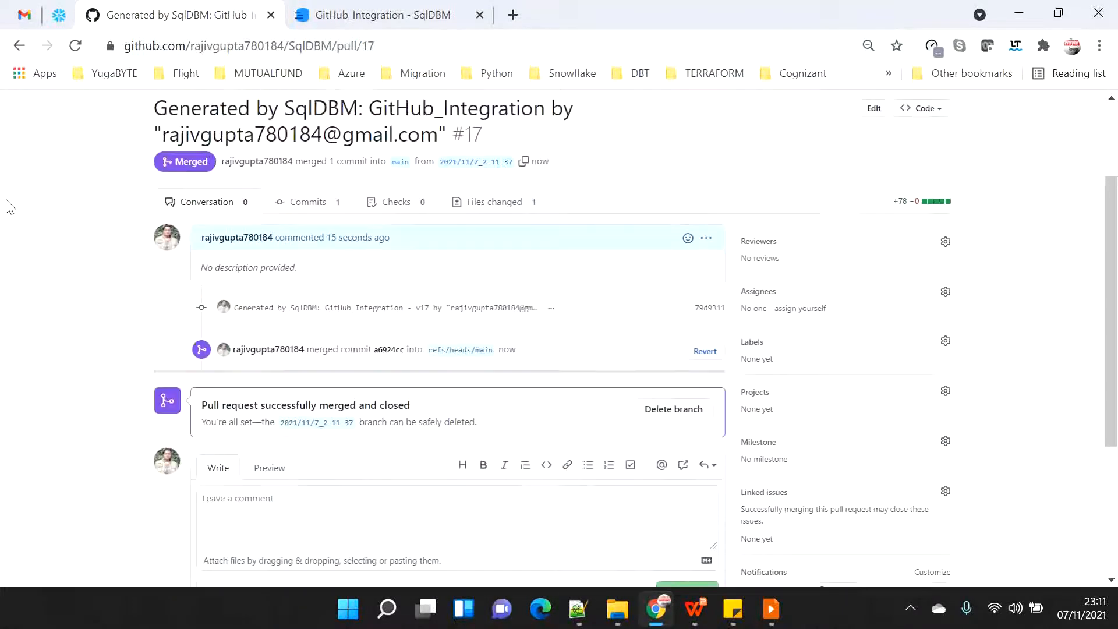
click(46, 111)
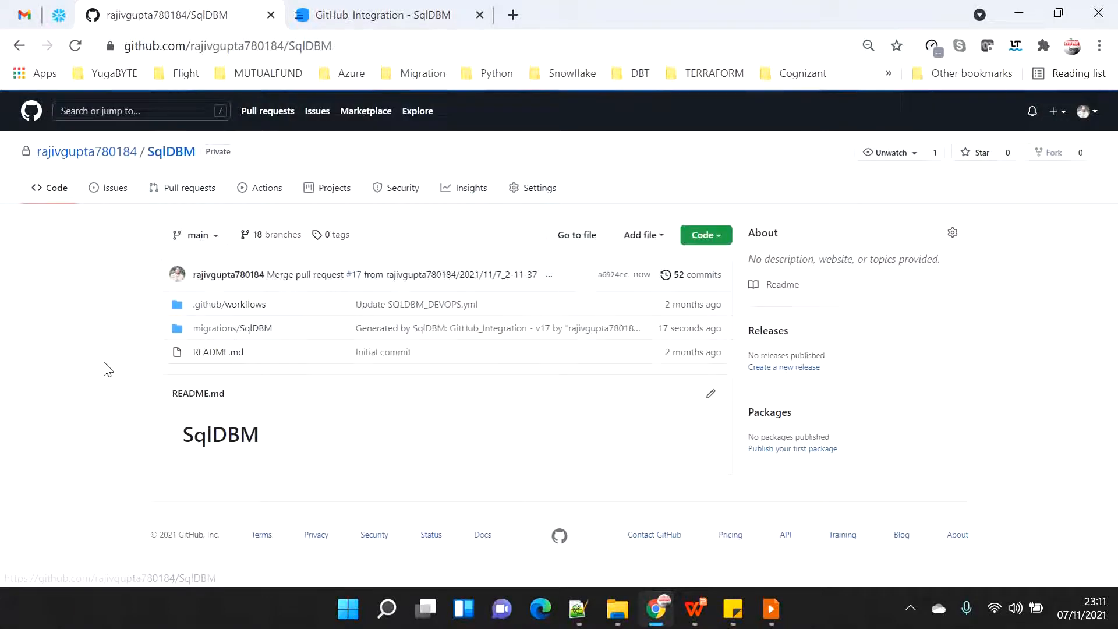
click(230, 328)
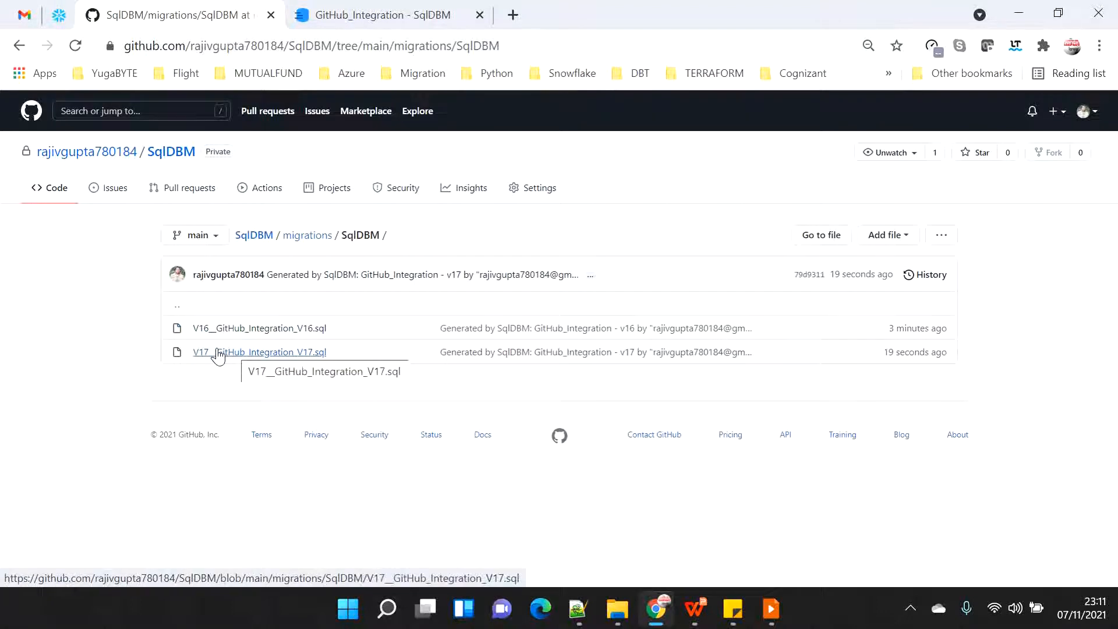
click(219, 352)
scroll(499, 469, down, 5)
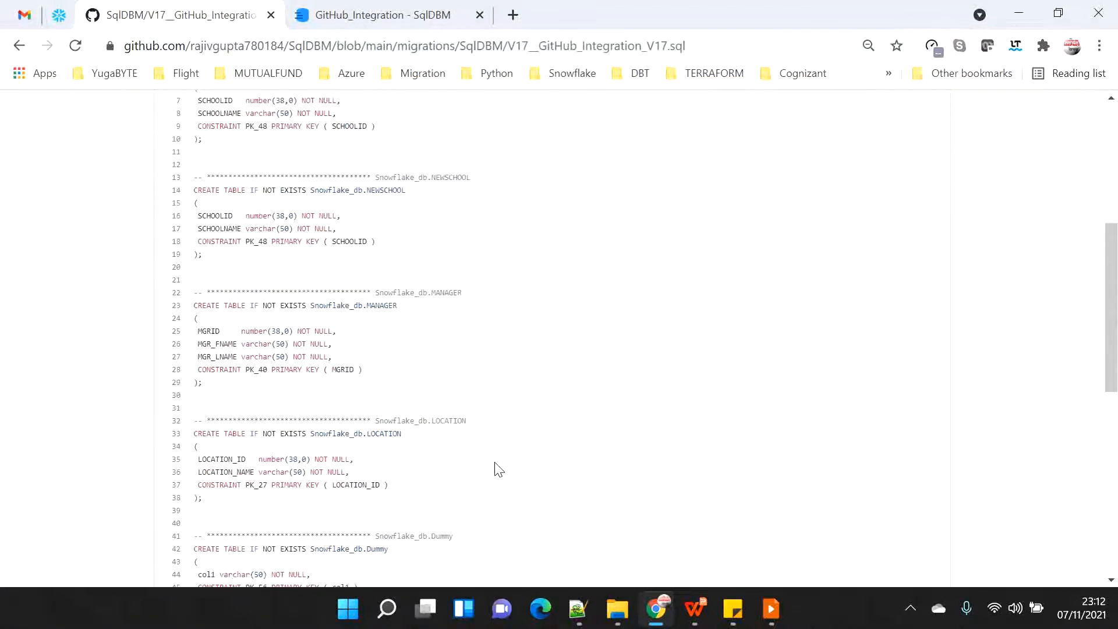
scroll(499, 469, down, 5)
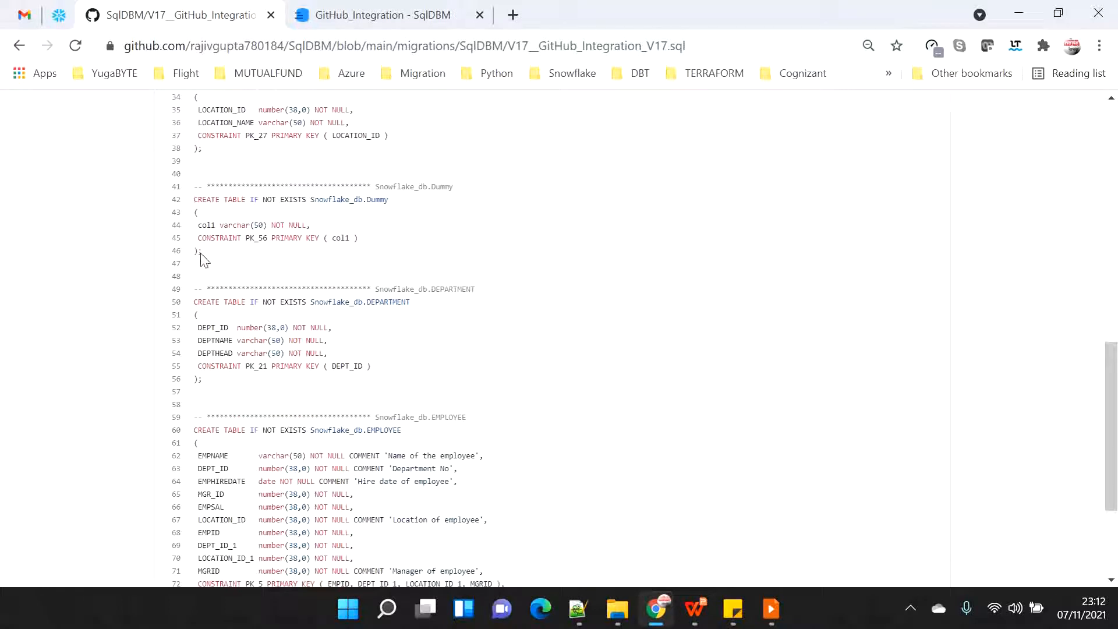
drag(202, 255, 169, 191)
scroll(582, 426, down, 3)
scroll(576, 425, up, 15)
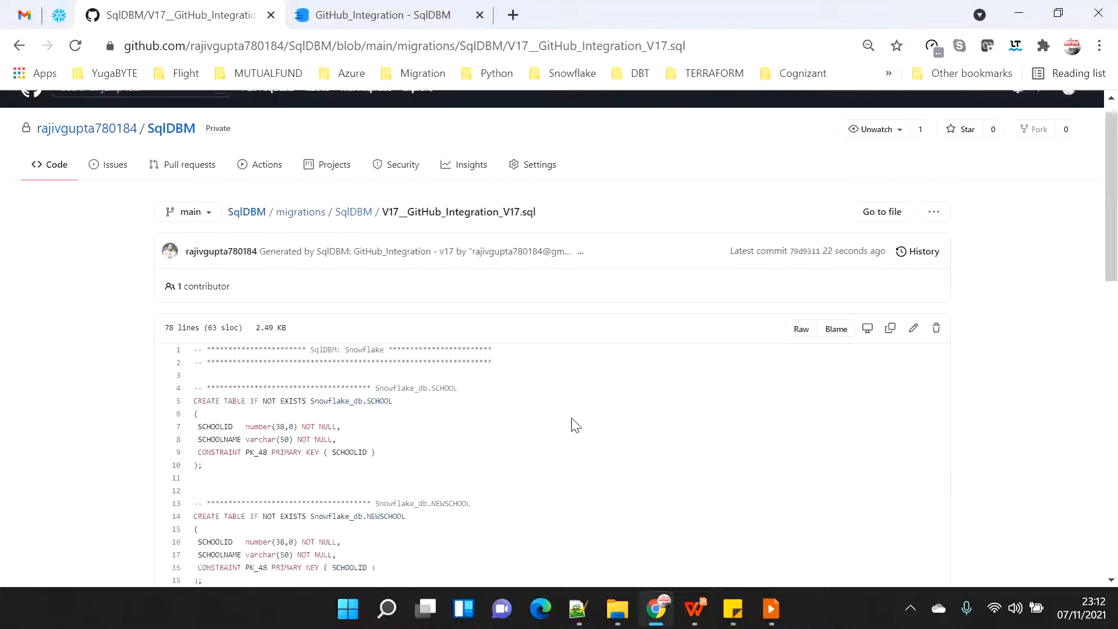
Open the workflow run for merged pull request #17 and examine the Run schemachange log of deploy-snowflake-changes-job
click(265, 194)
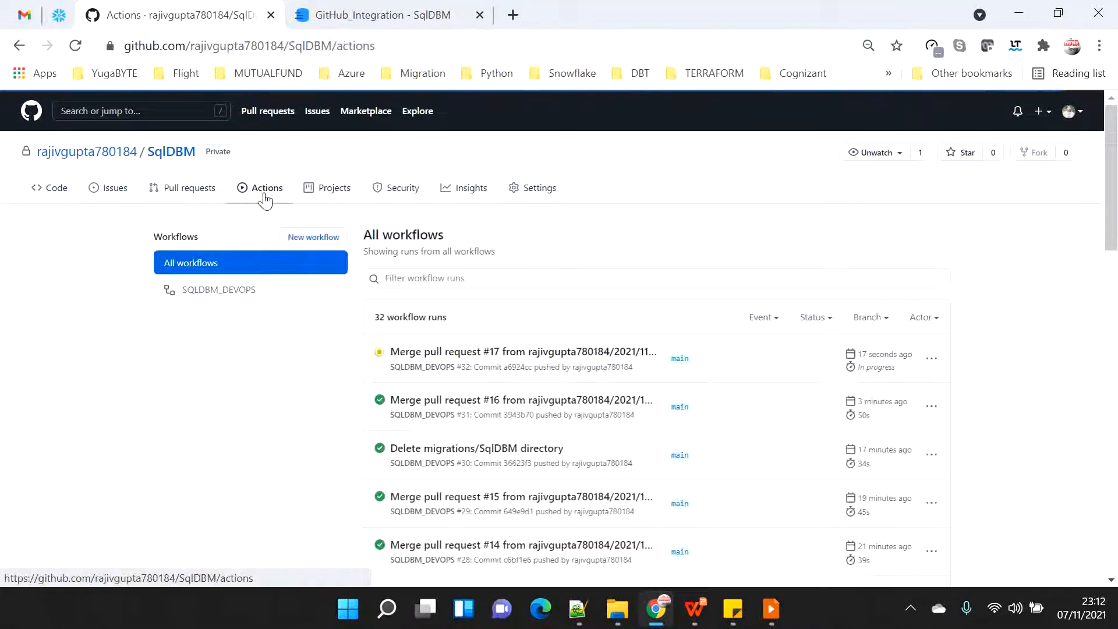
click(503, 359)
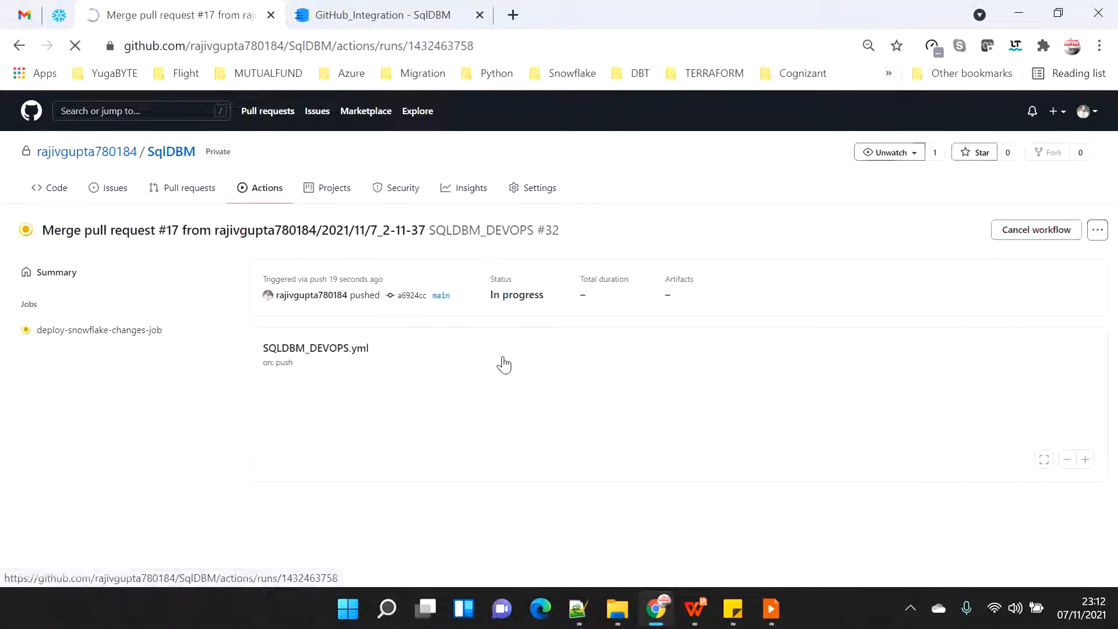
click(345, 419)
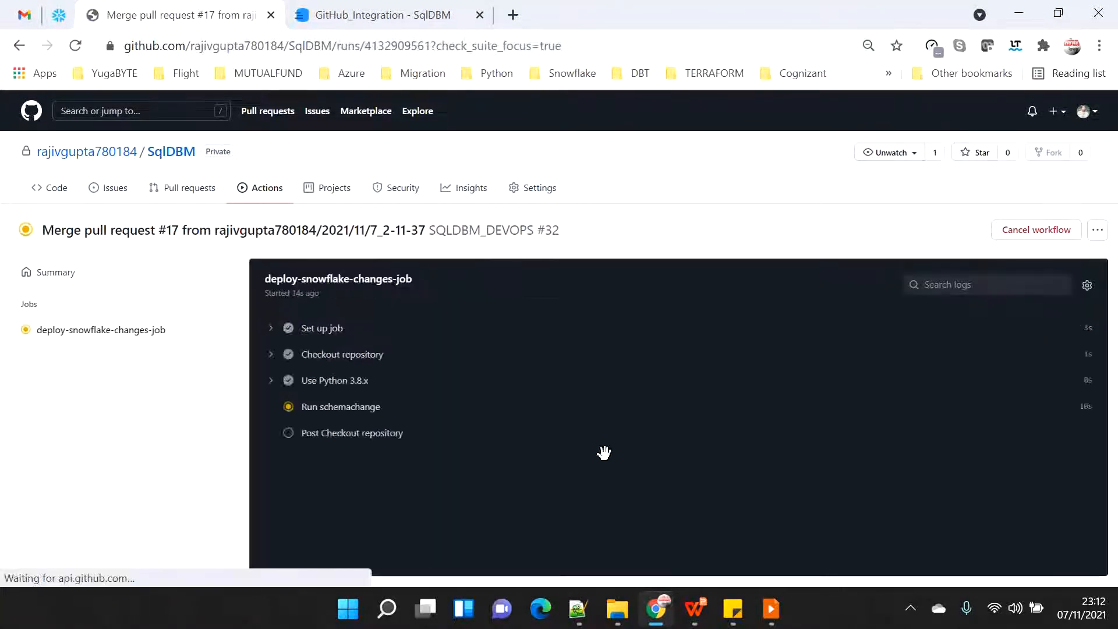
click(366, 409)
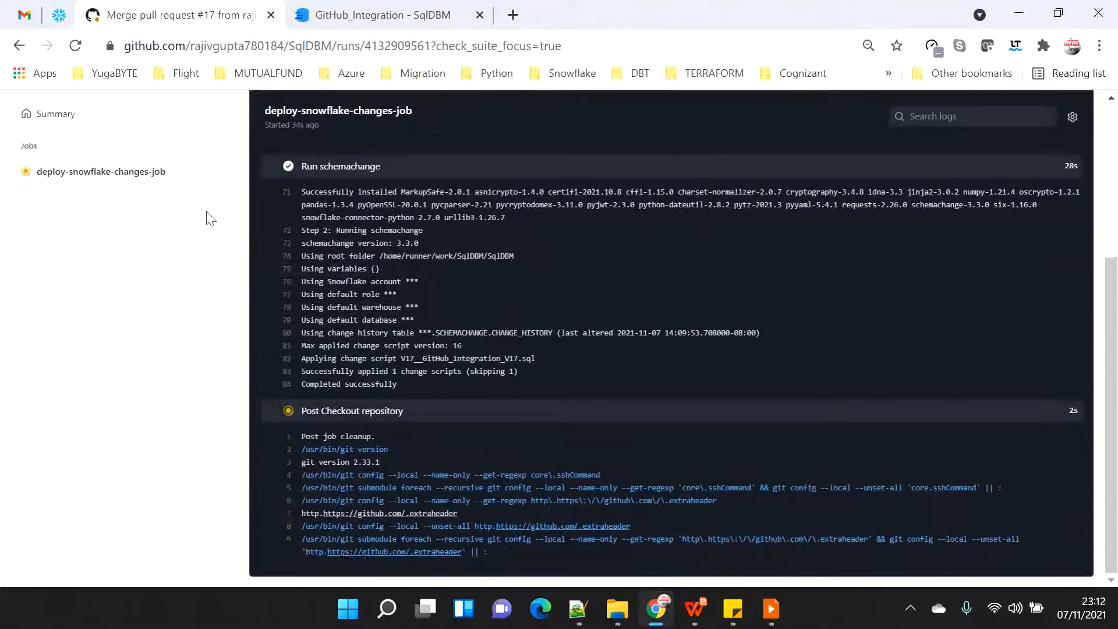
Switch to Snowflake, query all rows of DEMO_DB.SCHEMACHANGE.CHANGE_HISTORY and examine the V17 script entry
click(60, 16)
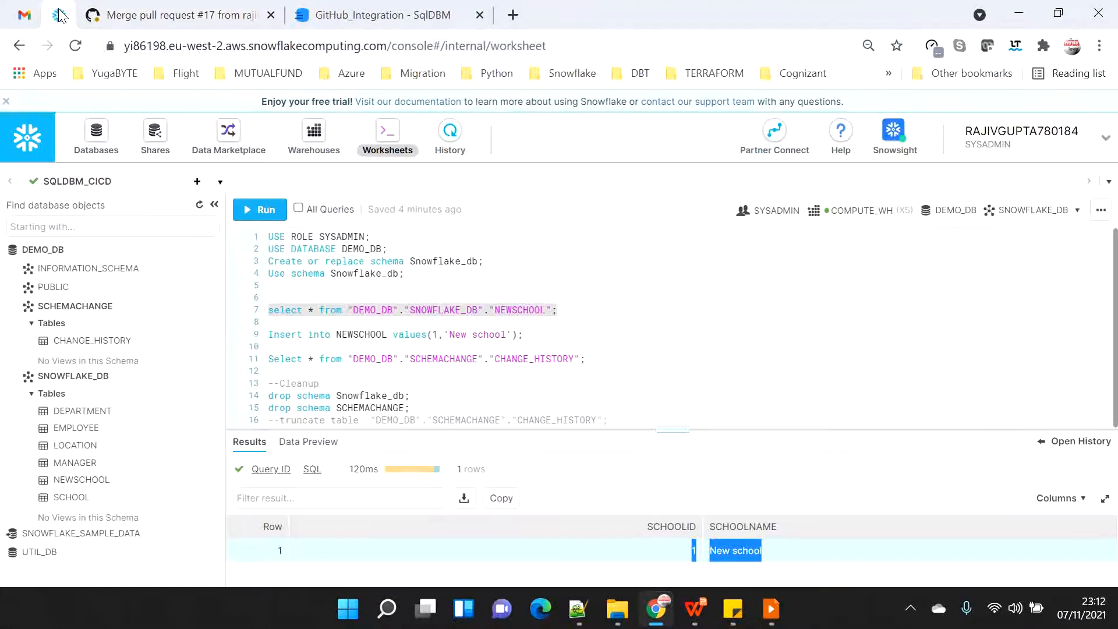
drag(603, 358, 265, 347)
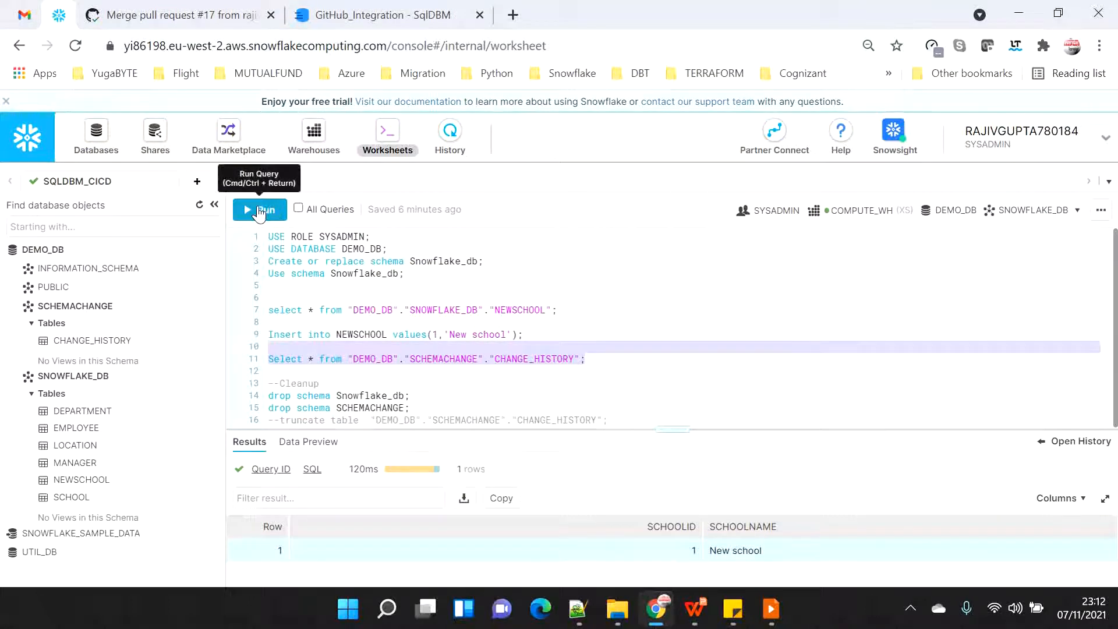
click(259, 211)
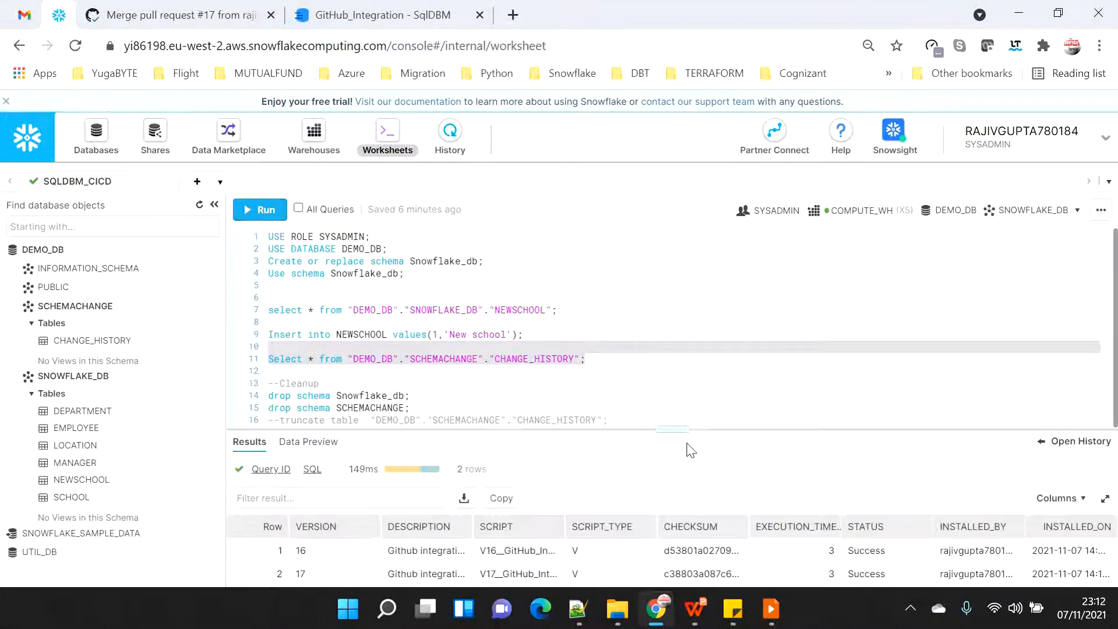
drag(677, 429, 673, 378)
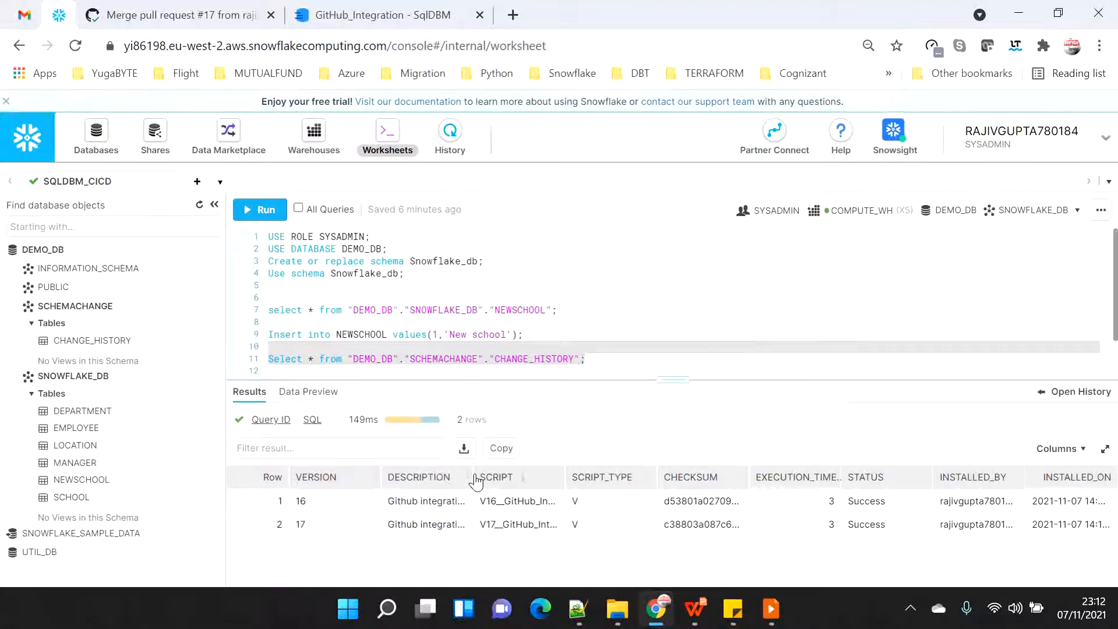
drag(486, 525, 581, 531)
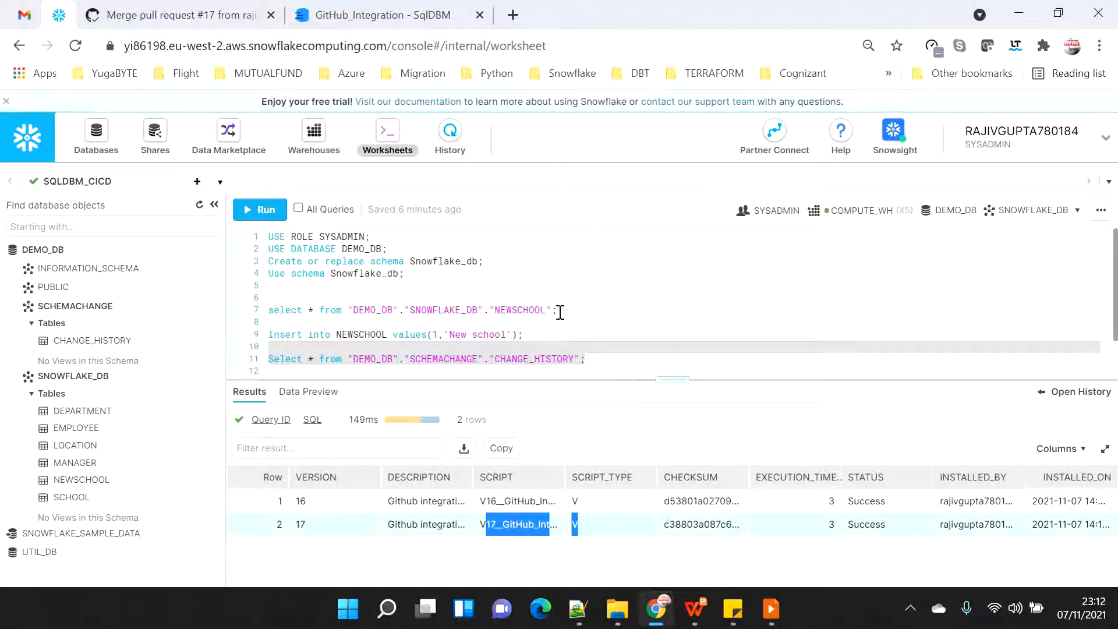
Query all rows of the NEWSCHOOL table to check its record, and refresh the database objects to look for DUMMY
drag(559, 313, 267, 312)
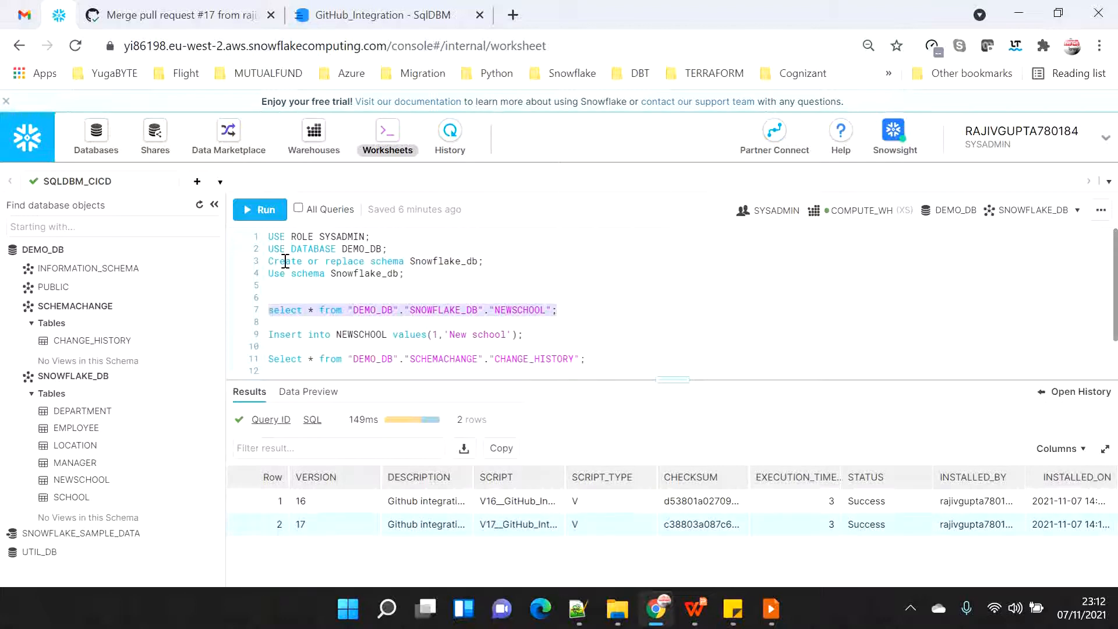
click(272, 221)
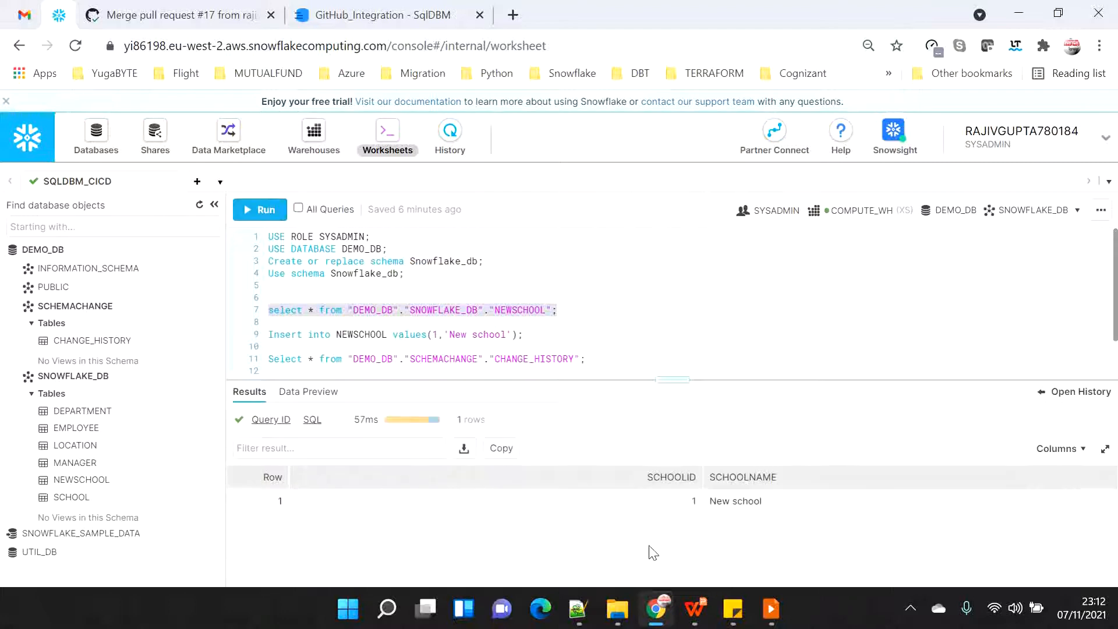
drag(633, 511, 835, 513)
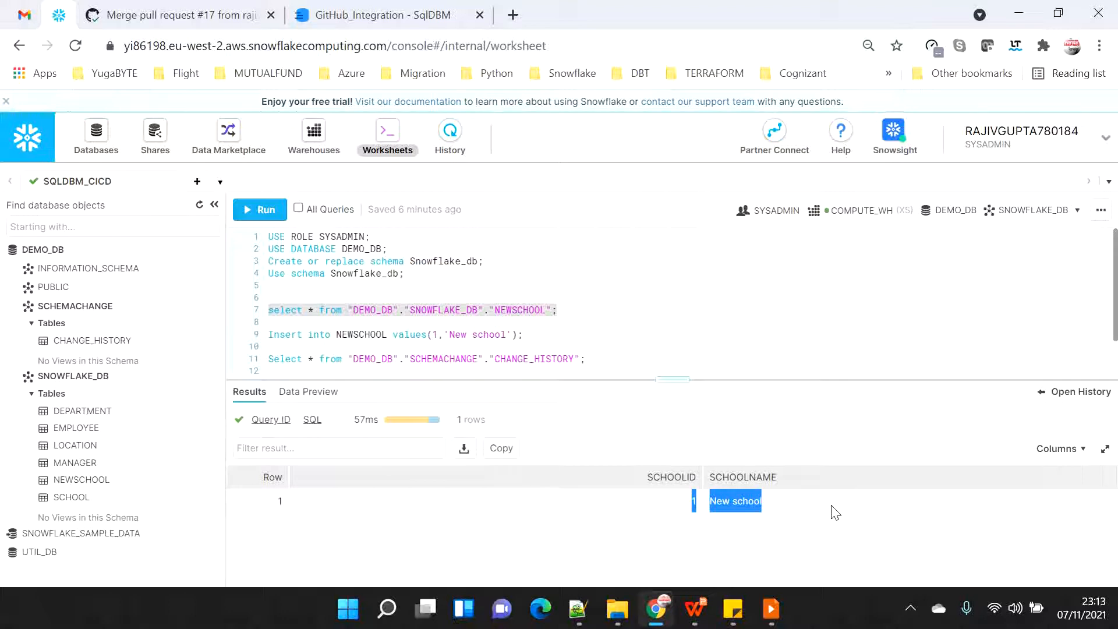
click(201, 207)
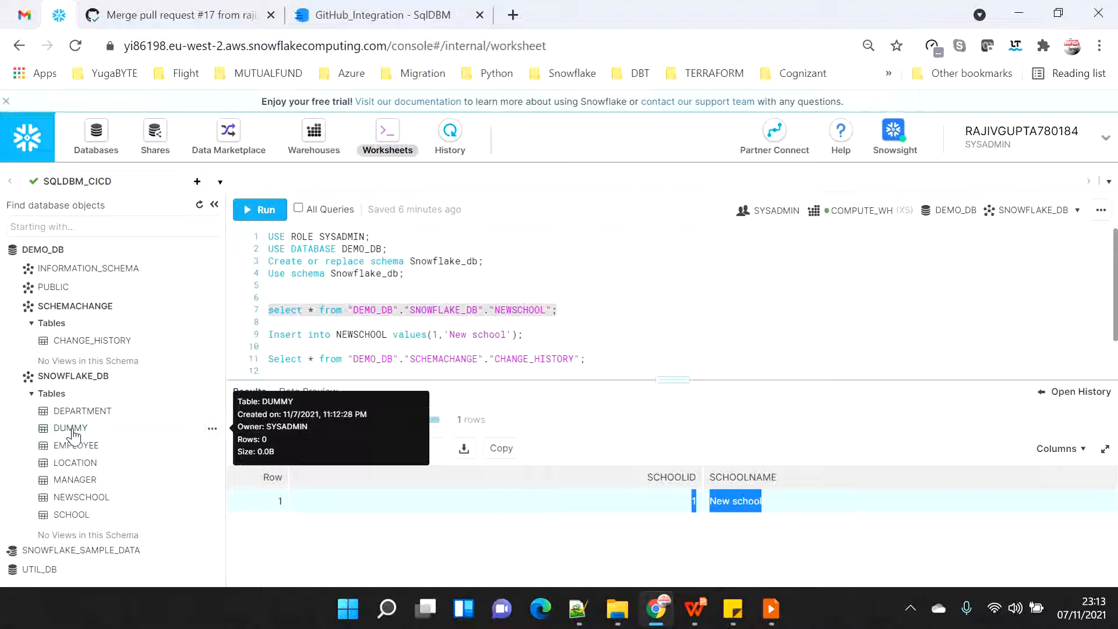
Switch to SqlDBM and examine the Safe Scripts option alongside the generated CREATE TABLE IF NOT EXISTS statements
click(385, 15)
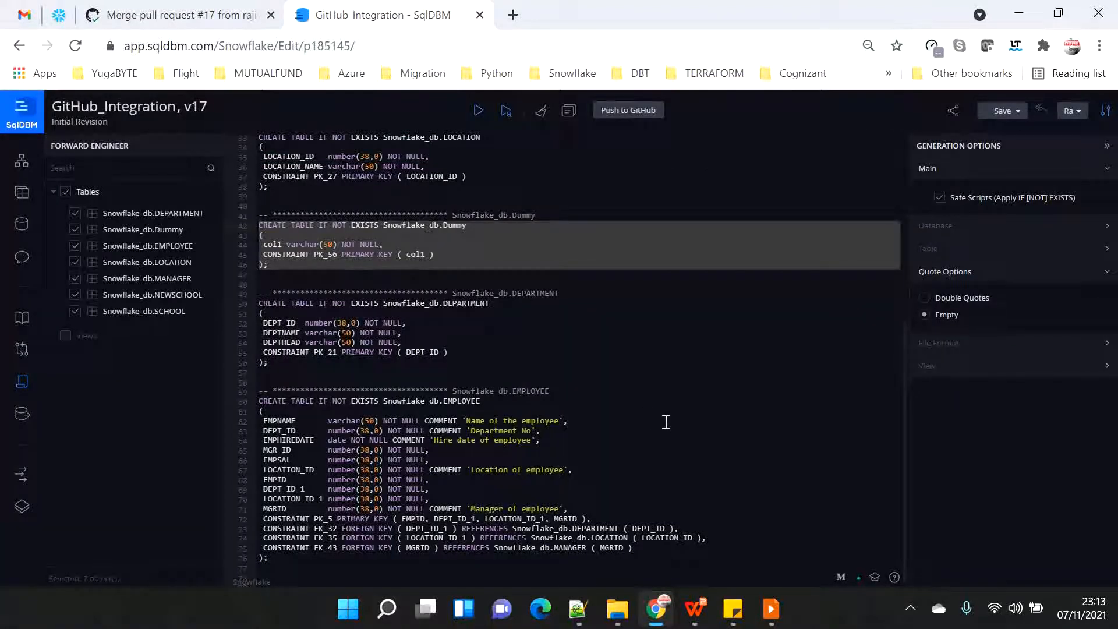
scroll(665, 421, up, 5)
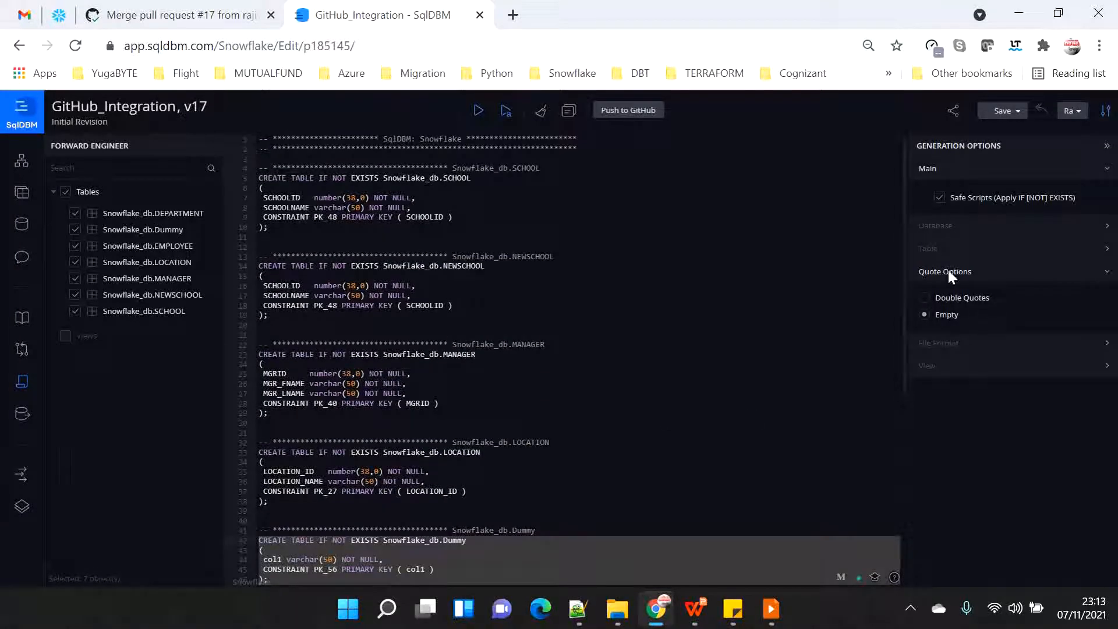
click(940, 199)
click(964, 207)
scroll(446, 277, down, 5)
scroll(445, 278, up, 5)
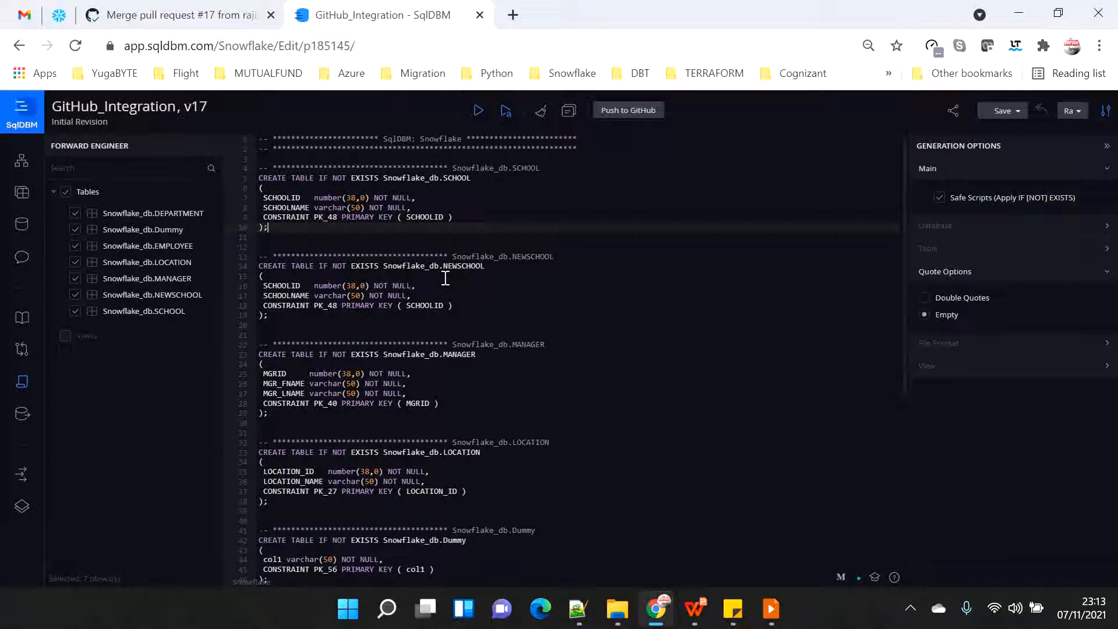
Generate an alter script against Initial Revision, 16 and examine its CREATE TABLE statement for Snowflake_db.Dummy
click(506, 110)
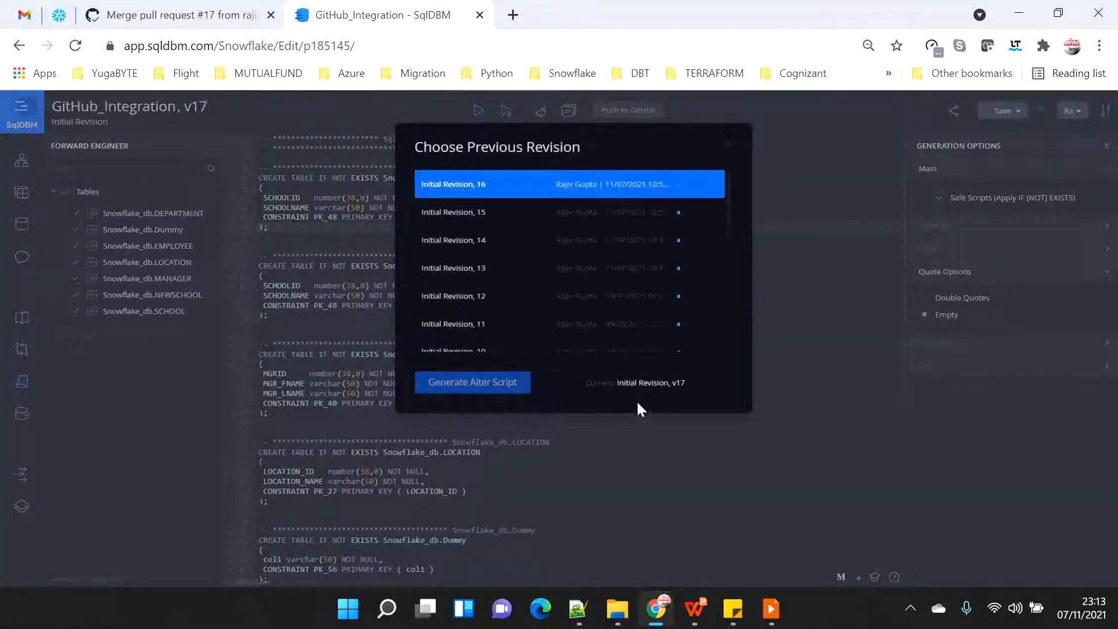
click(473, 389)
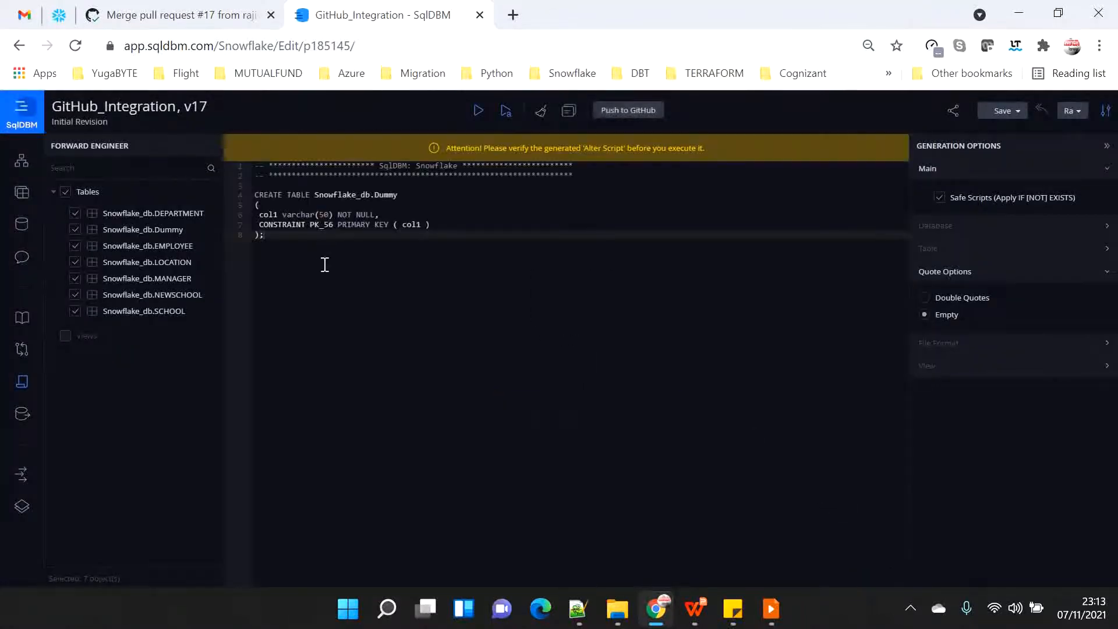
drag(279, 235, 238, 186)
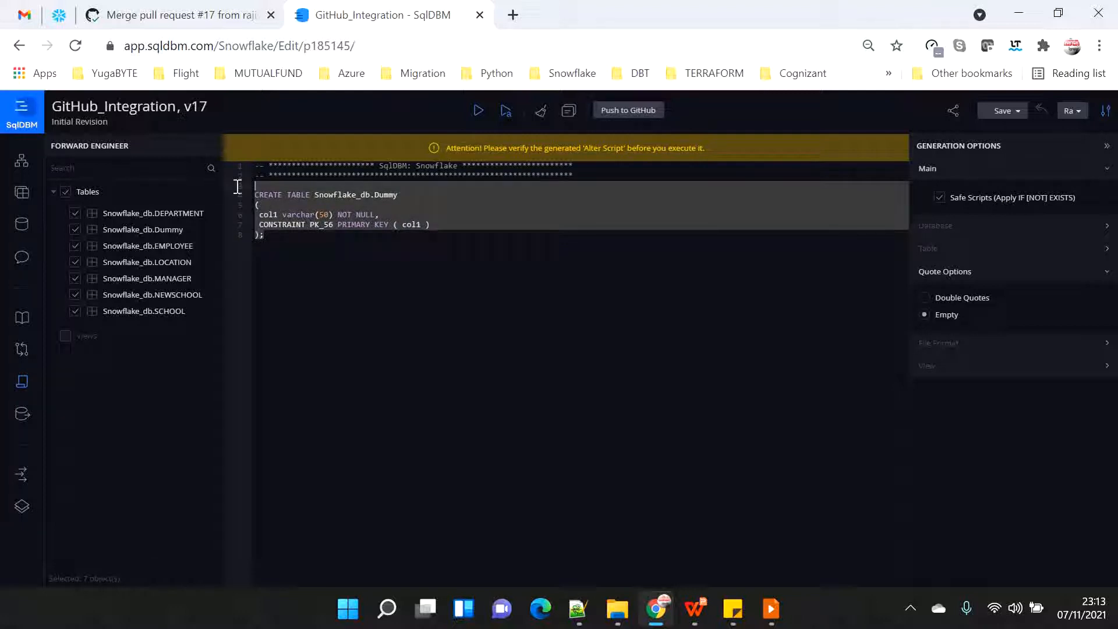
click(414, 280)
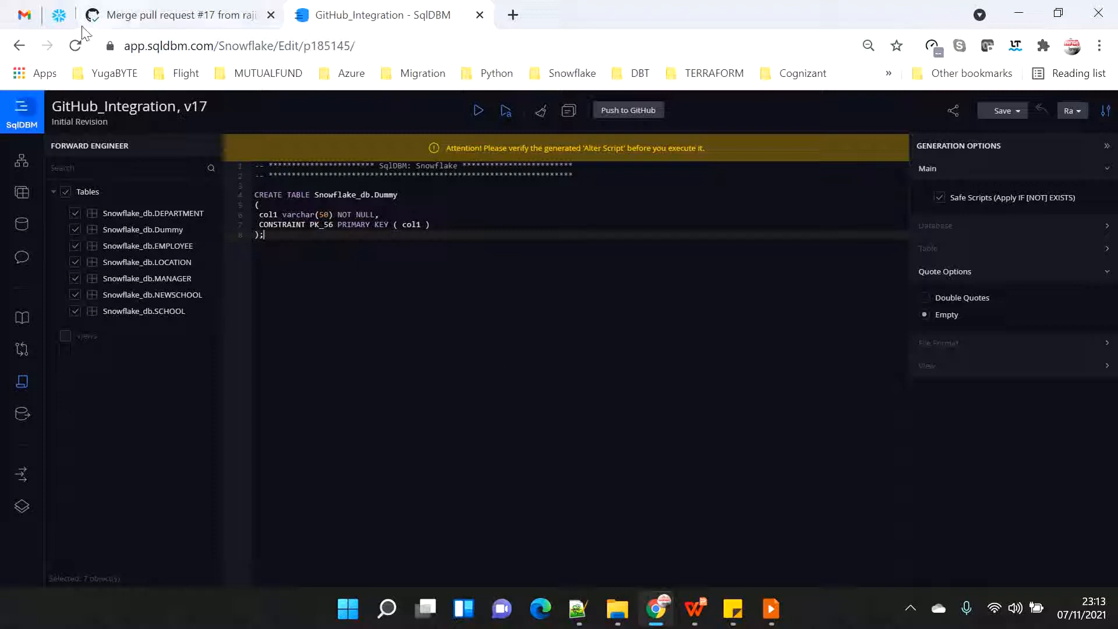
Return to the Snowflake worksheet, clear the query selection, and switch to the presentation slide show
click(59, 14)
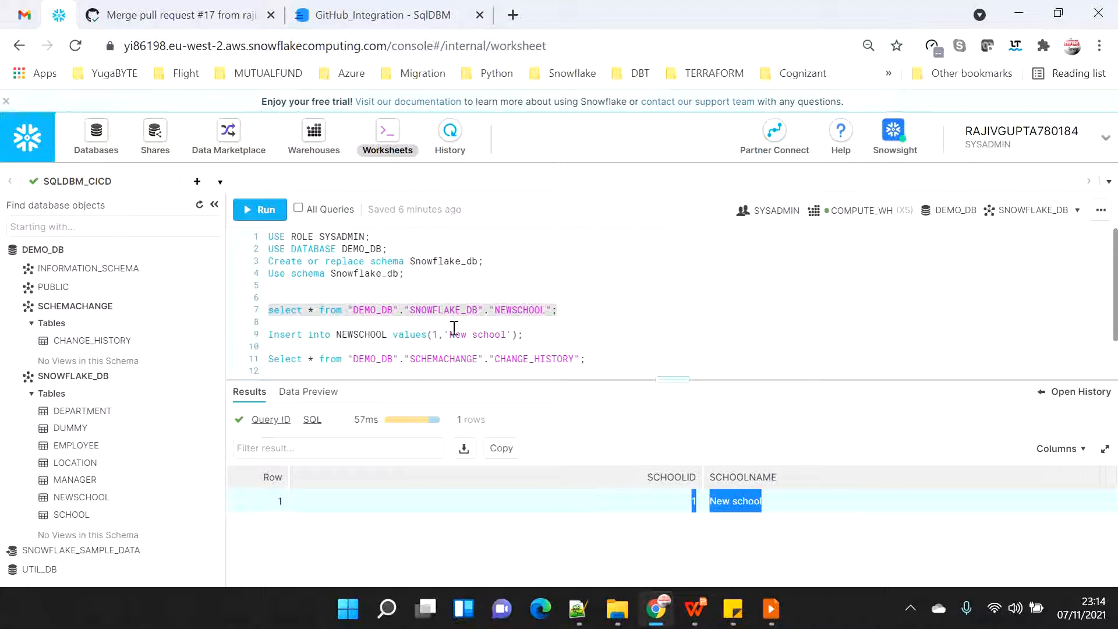
click(589, 308)
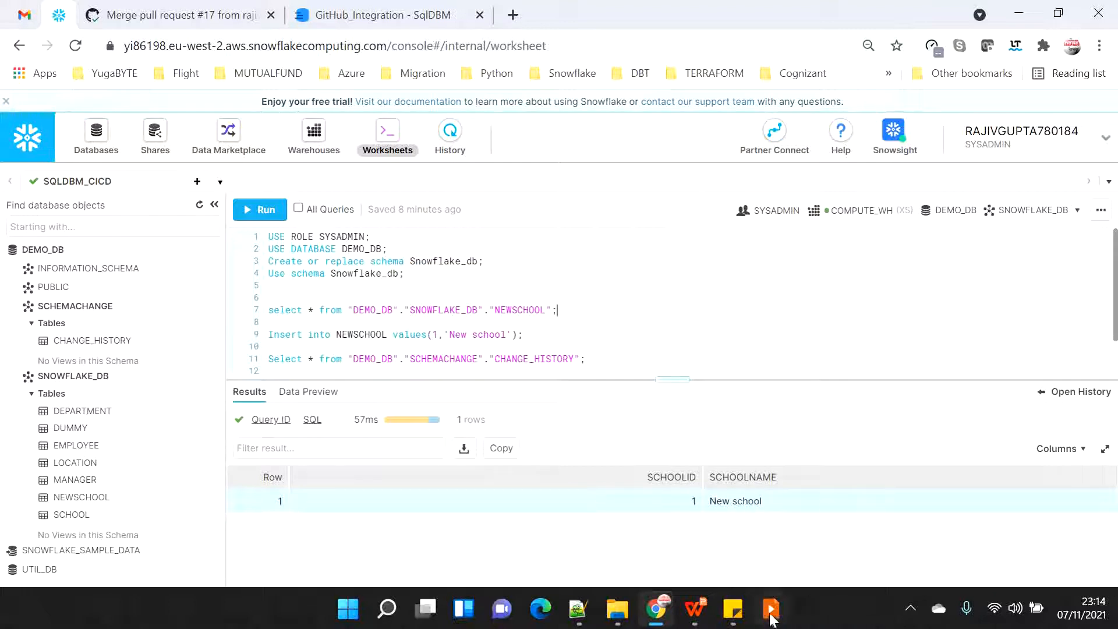
click(771, 620)
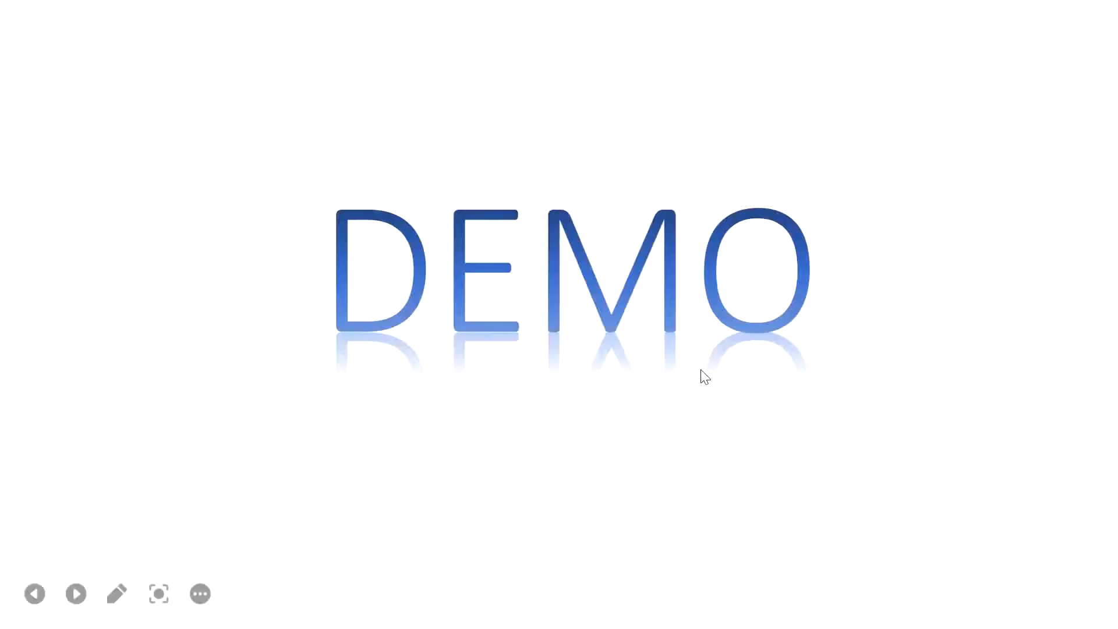